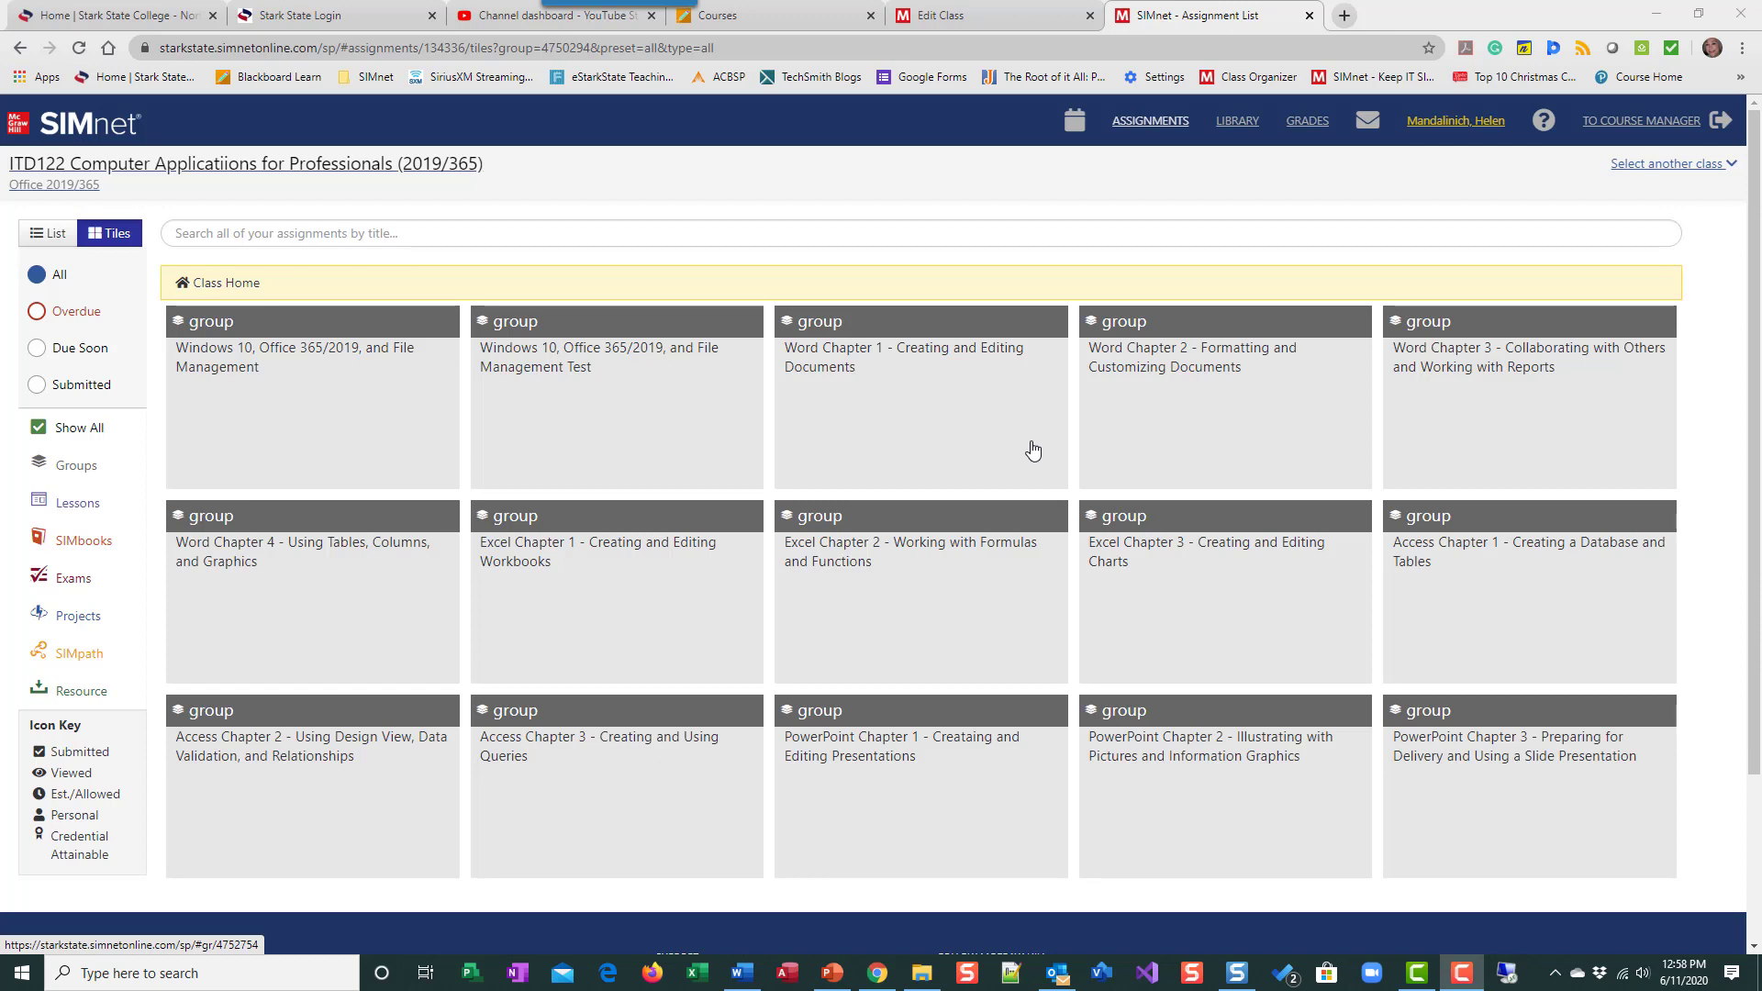
- Open the Word Ch 1 Pause & Practice resource in the Word Chapter 1 group and download its primary resource
click(904, 404)
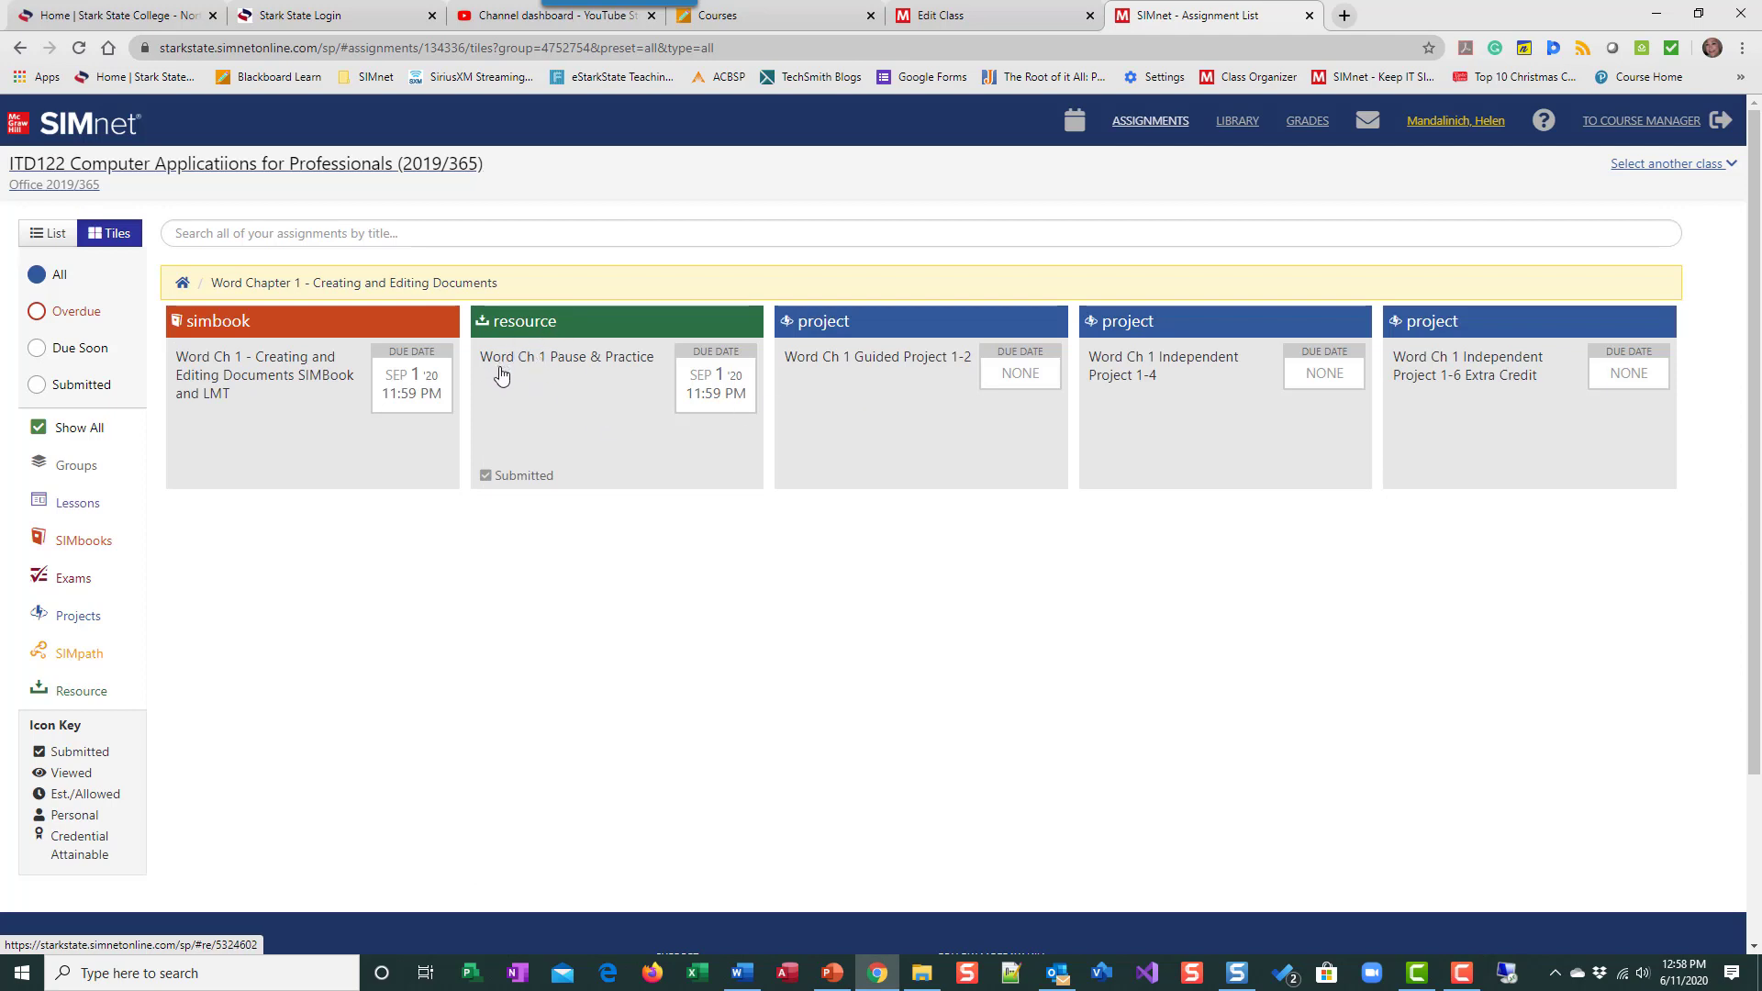
click(570, 396)
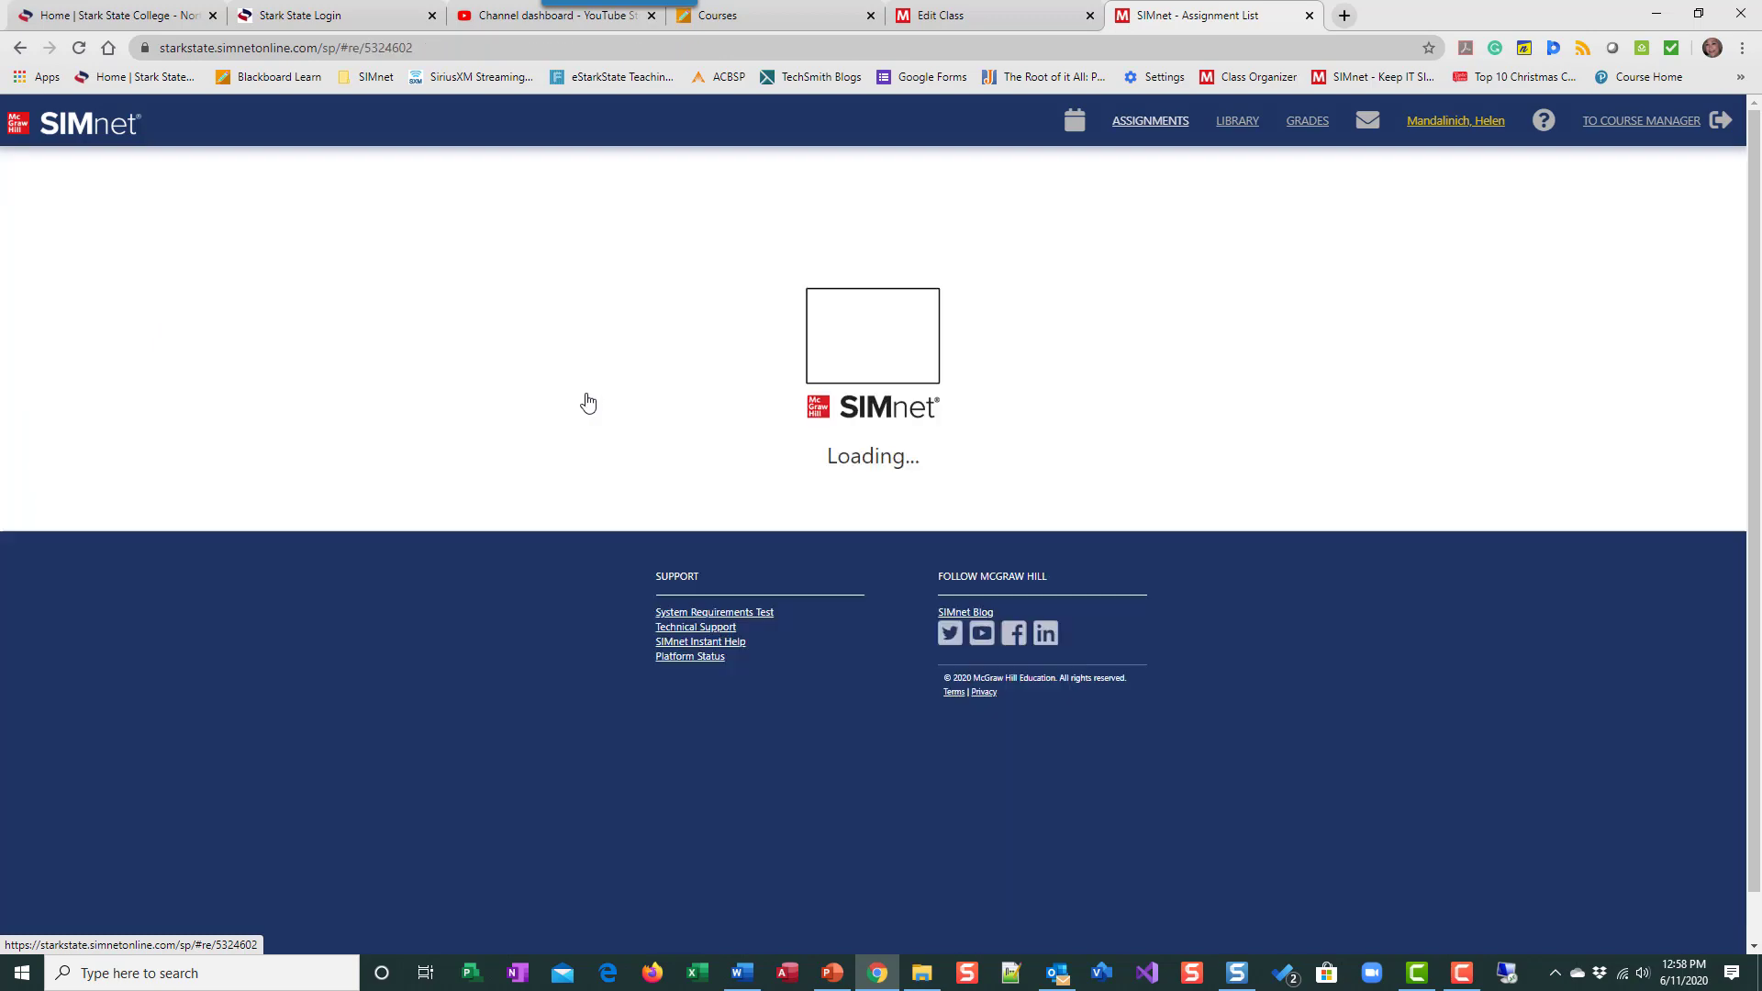
click(659, 541)
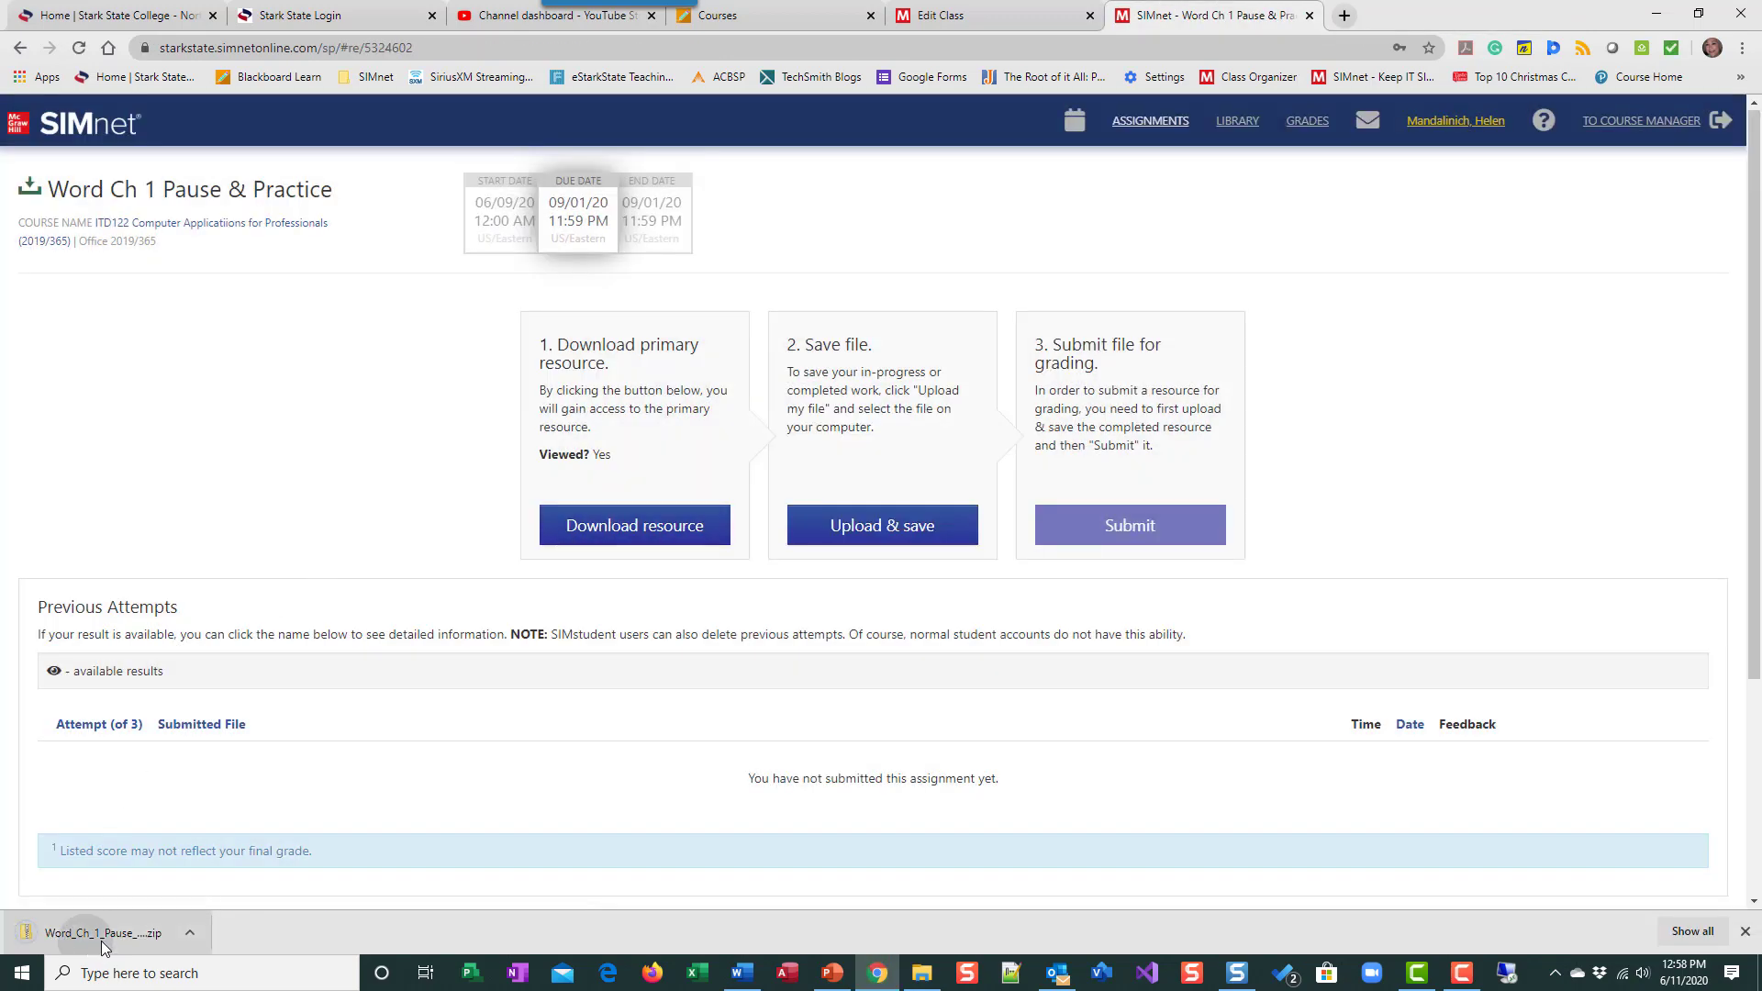
- Extract all files from the downloaded Word Ch 1 Pause & Practice zip to the default folder, closing the archive window
click(95, 946)
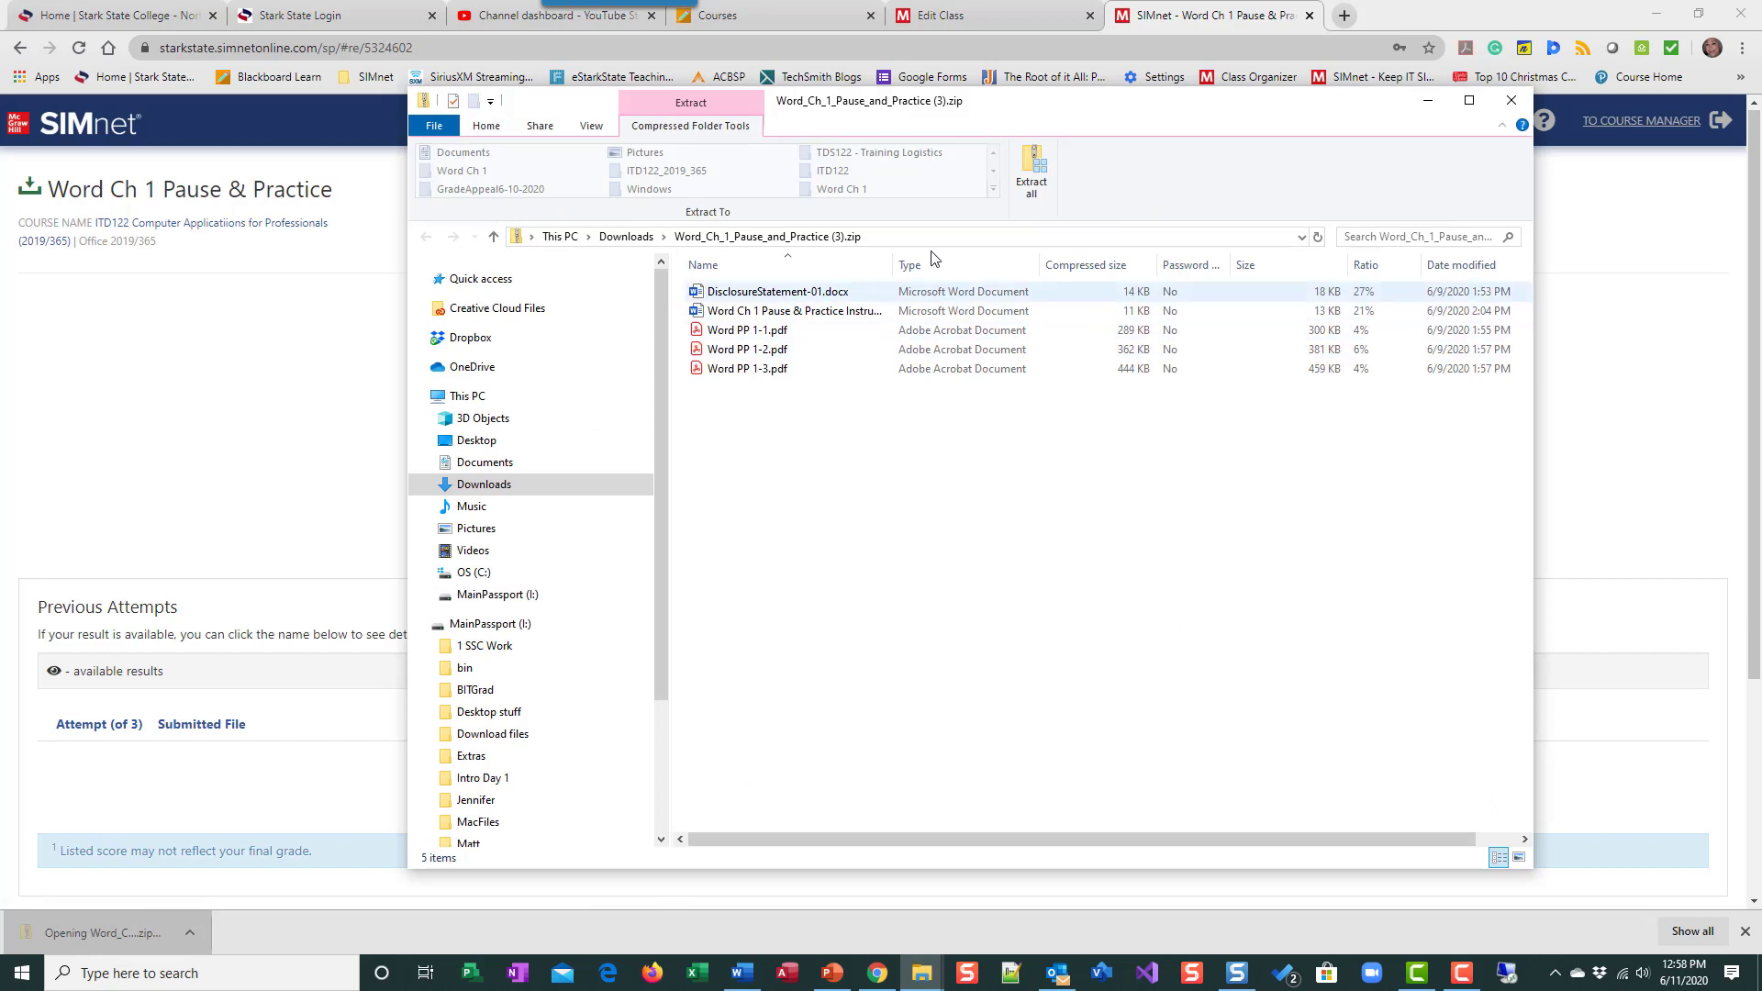
click(1030, 170)
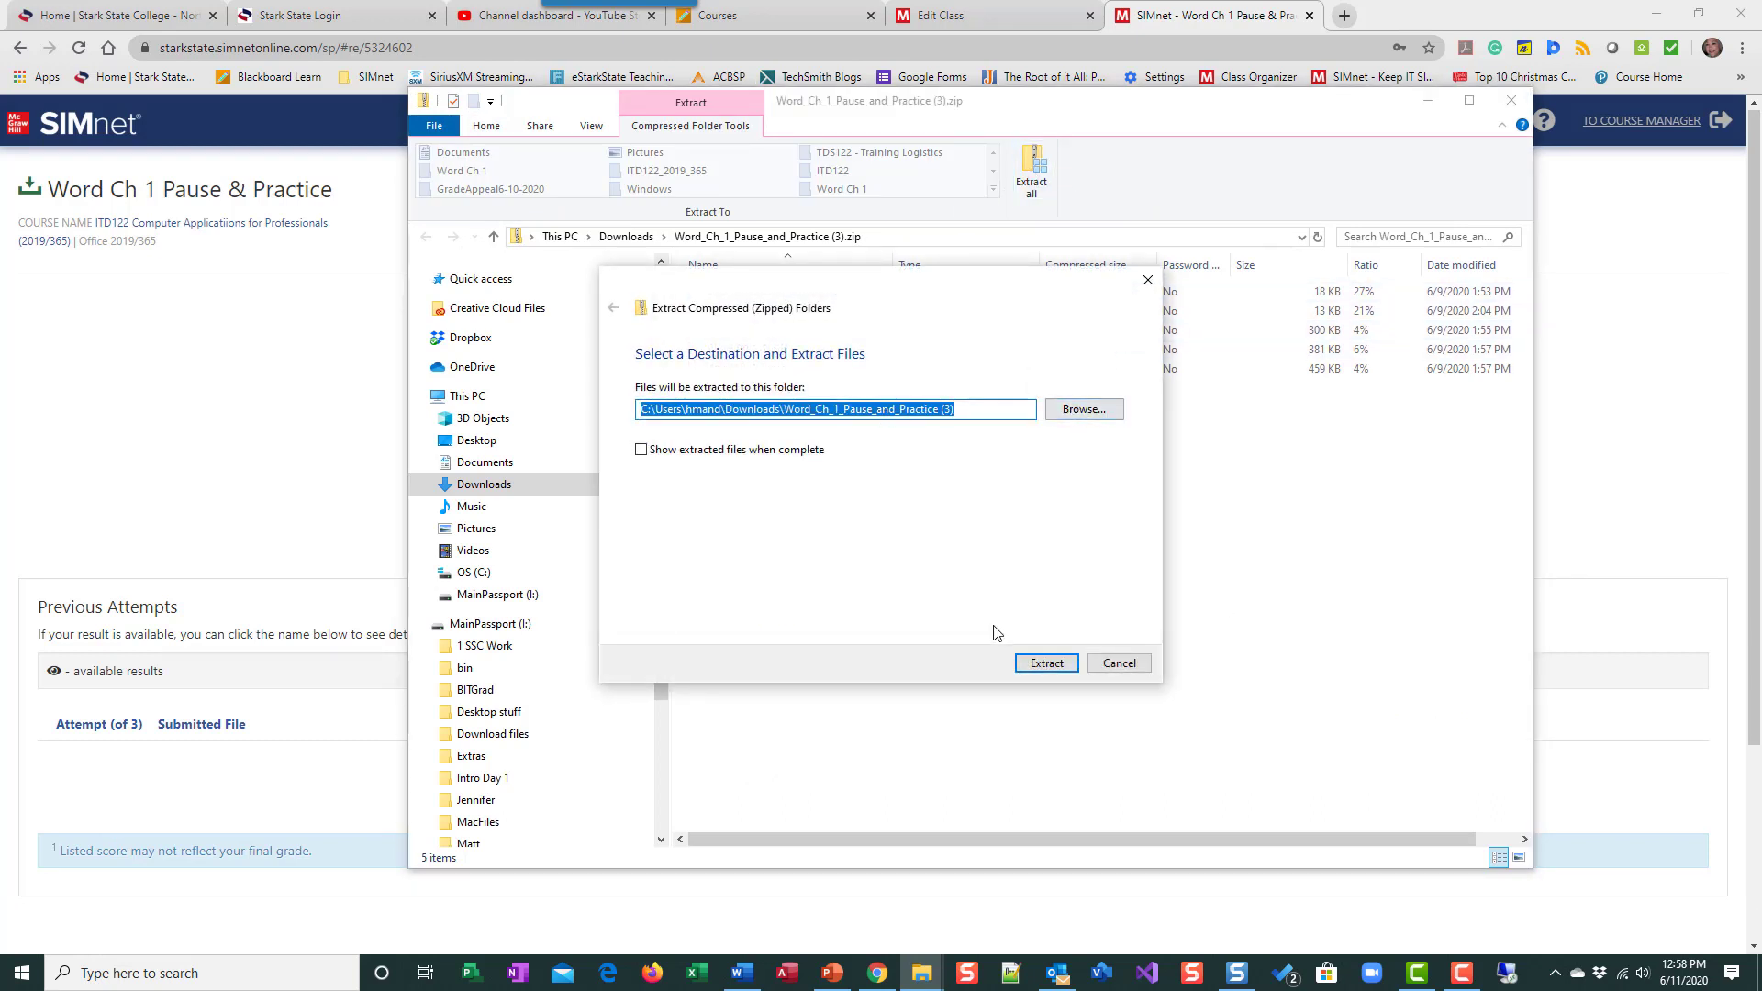
click(1047, 663)
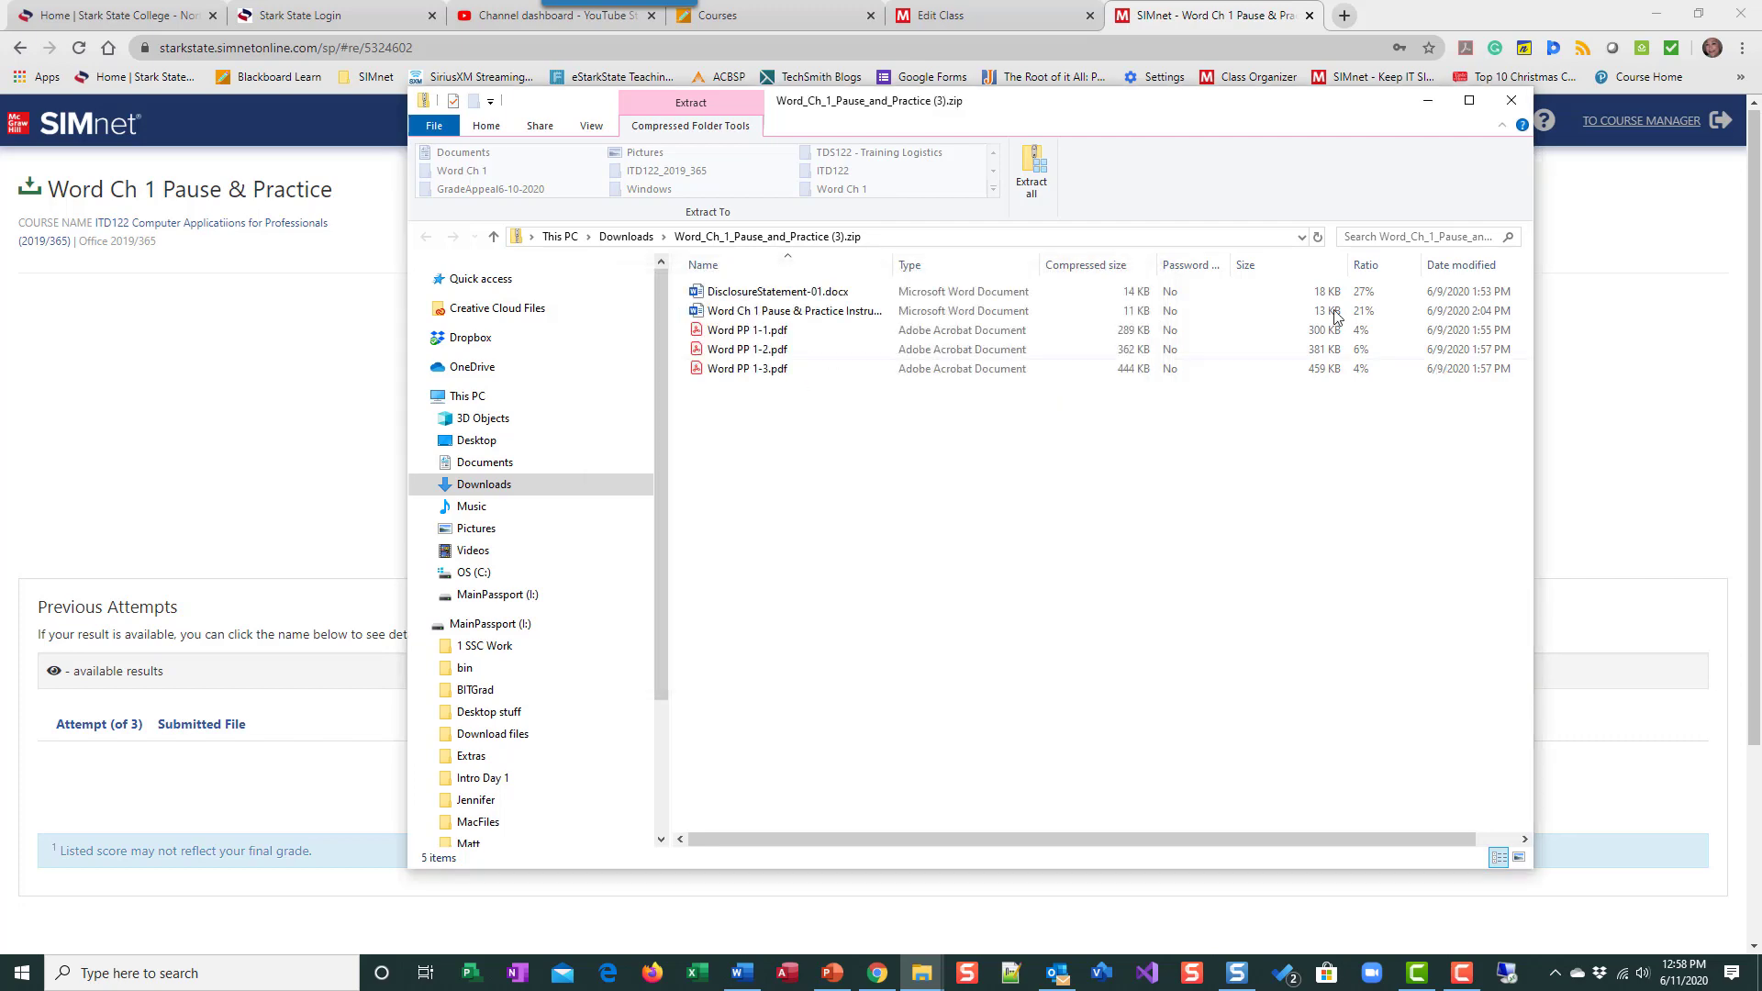
click(1511, 103)
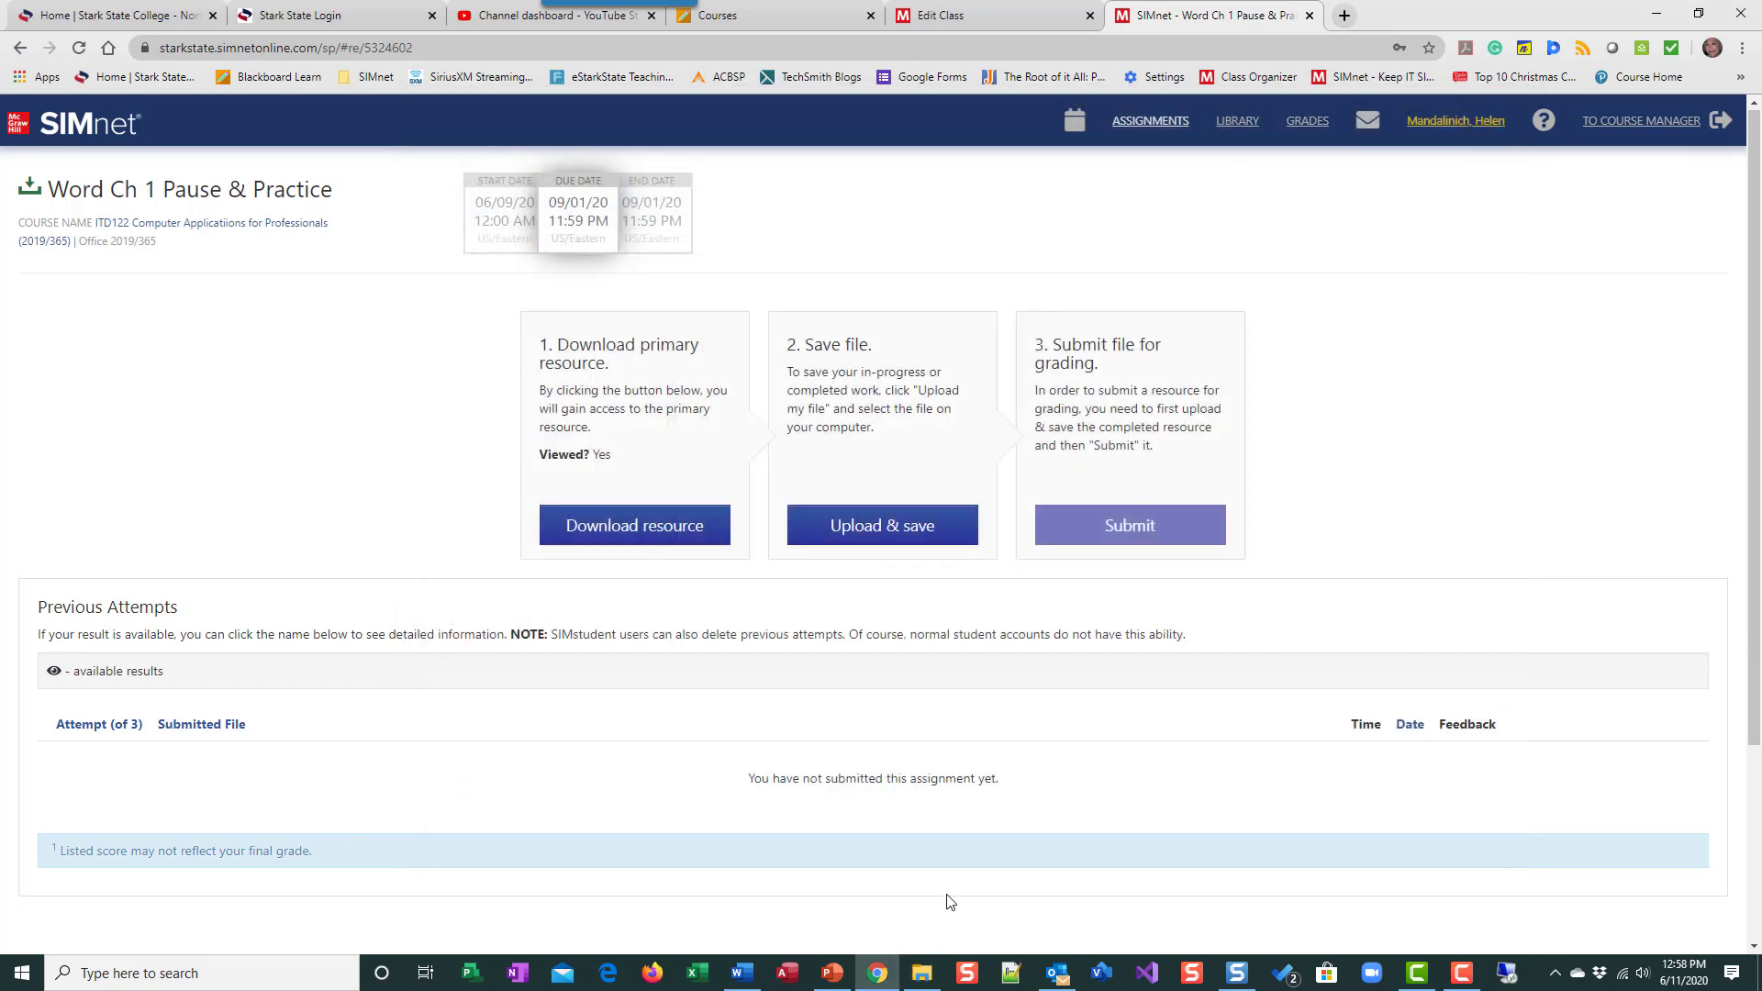
- In File Explorer, open the ITD122 folder's Word Ch 1 subfolder under 2020Summer and widen the Name column to fit the full file names
click(922, 973)
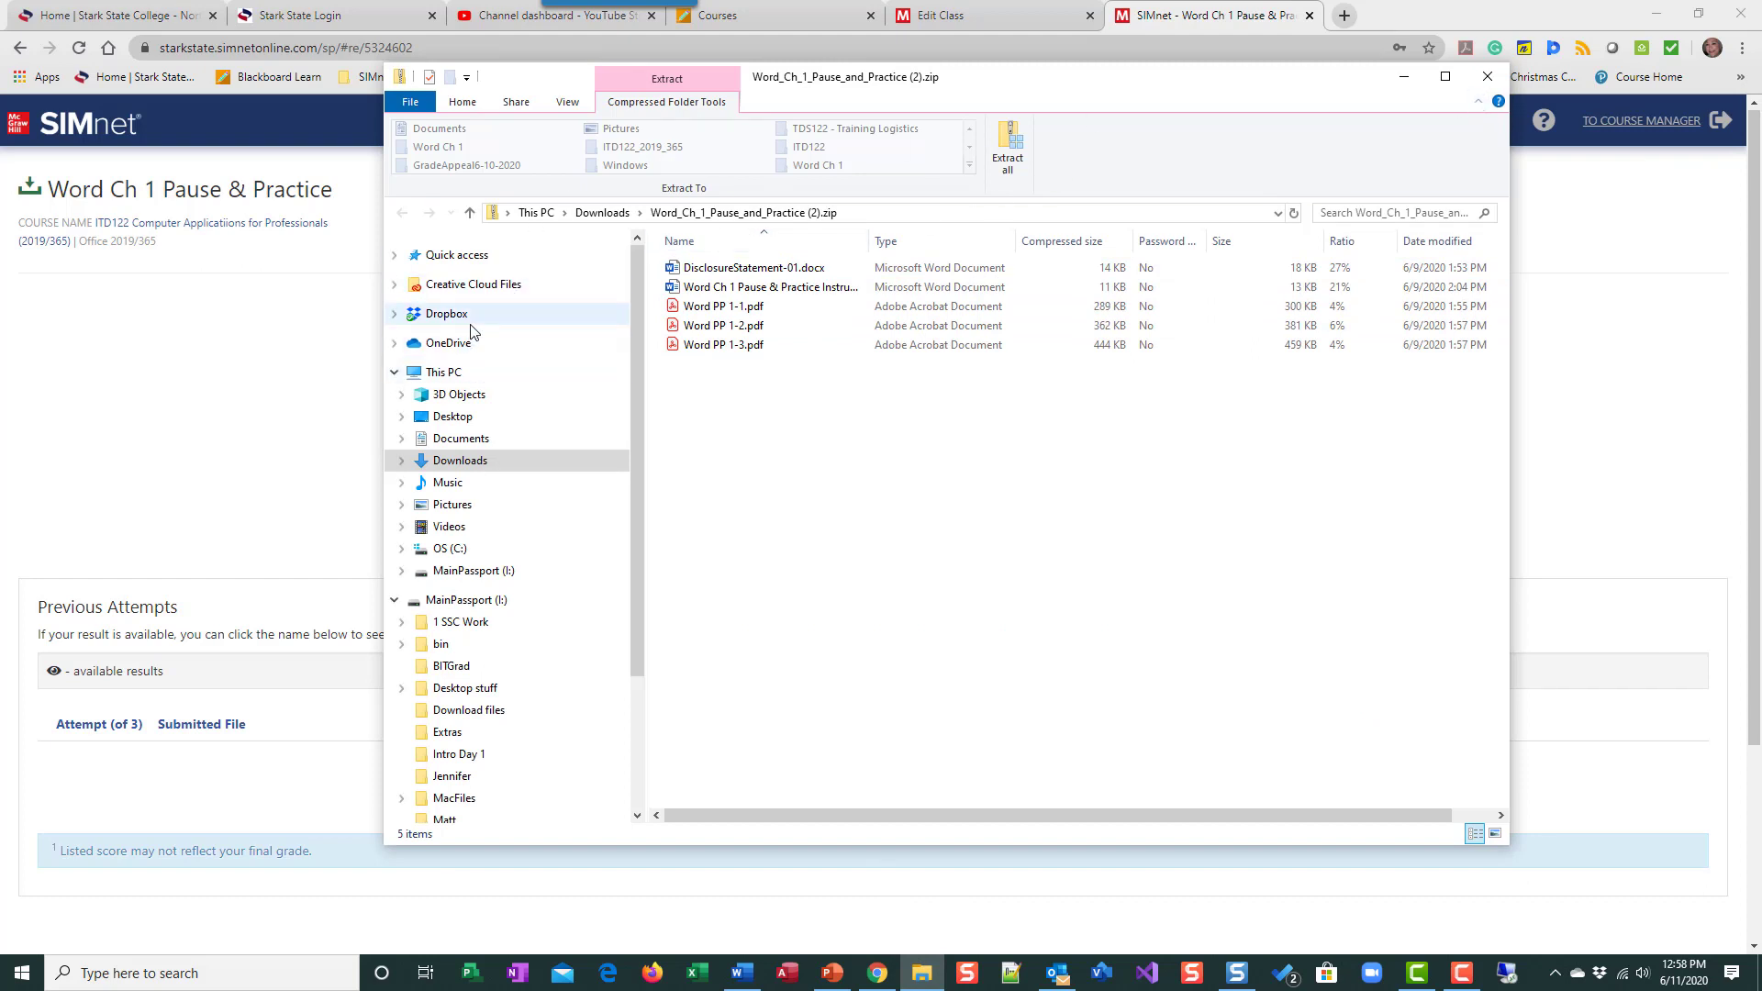
click(481, 440)
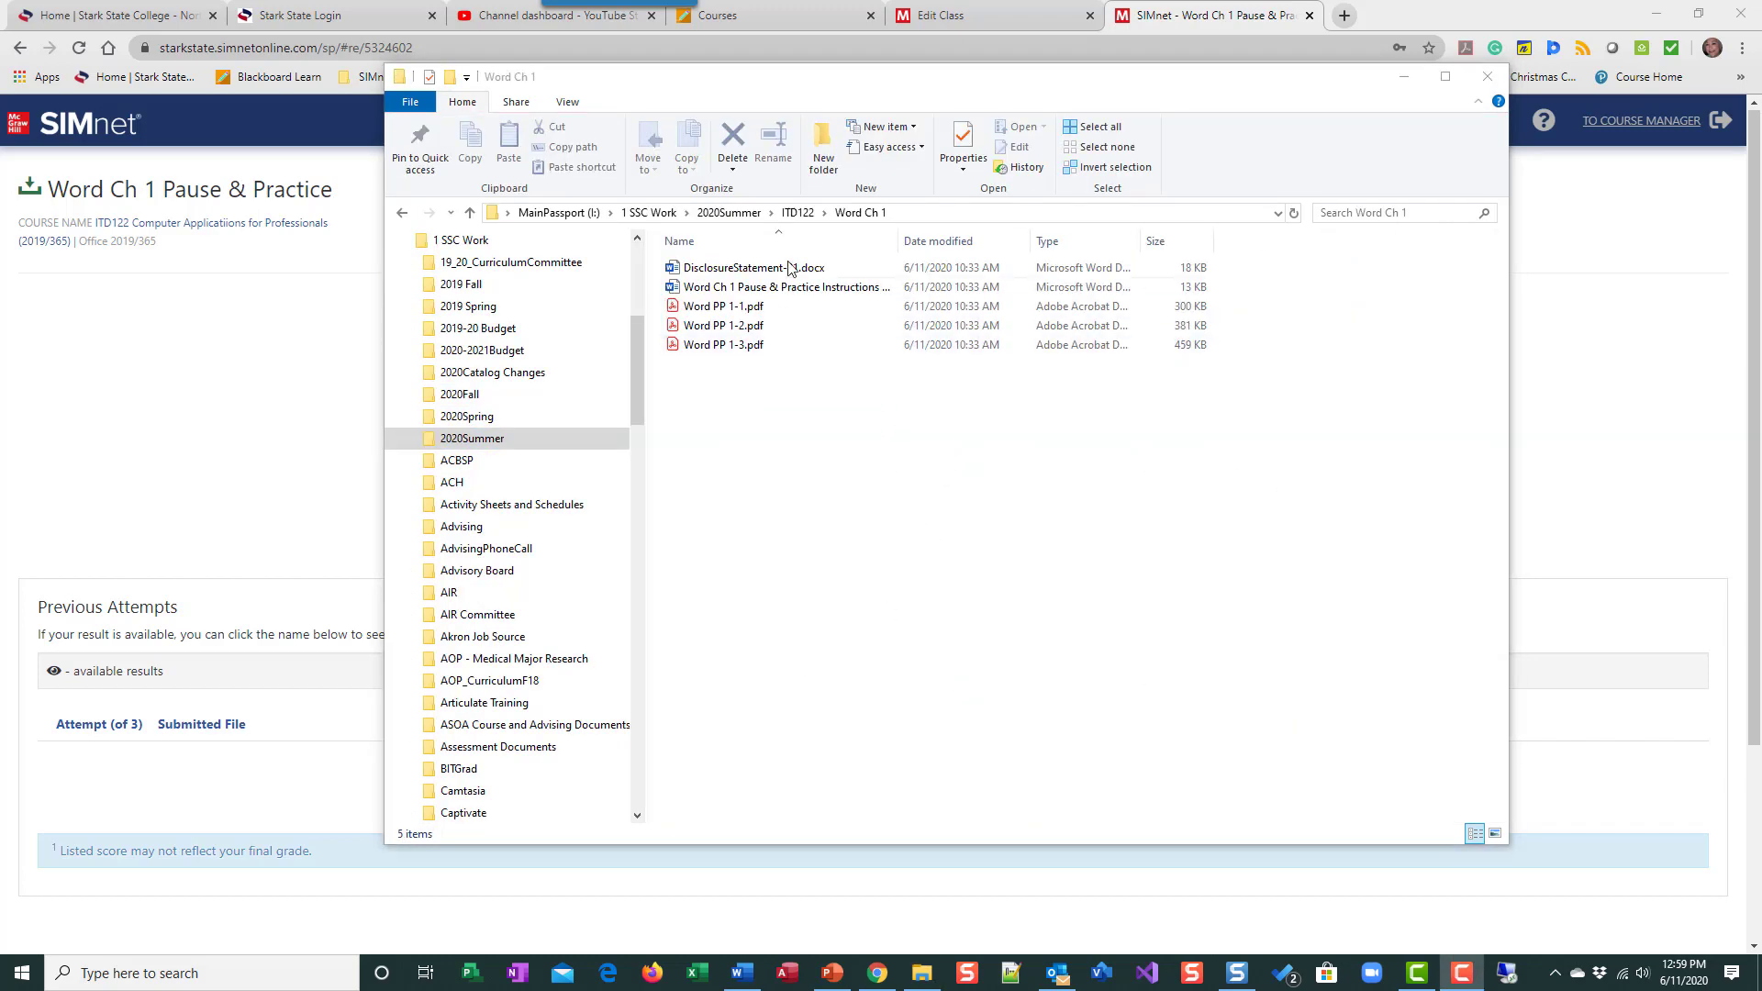
click(814, 326)
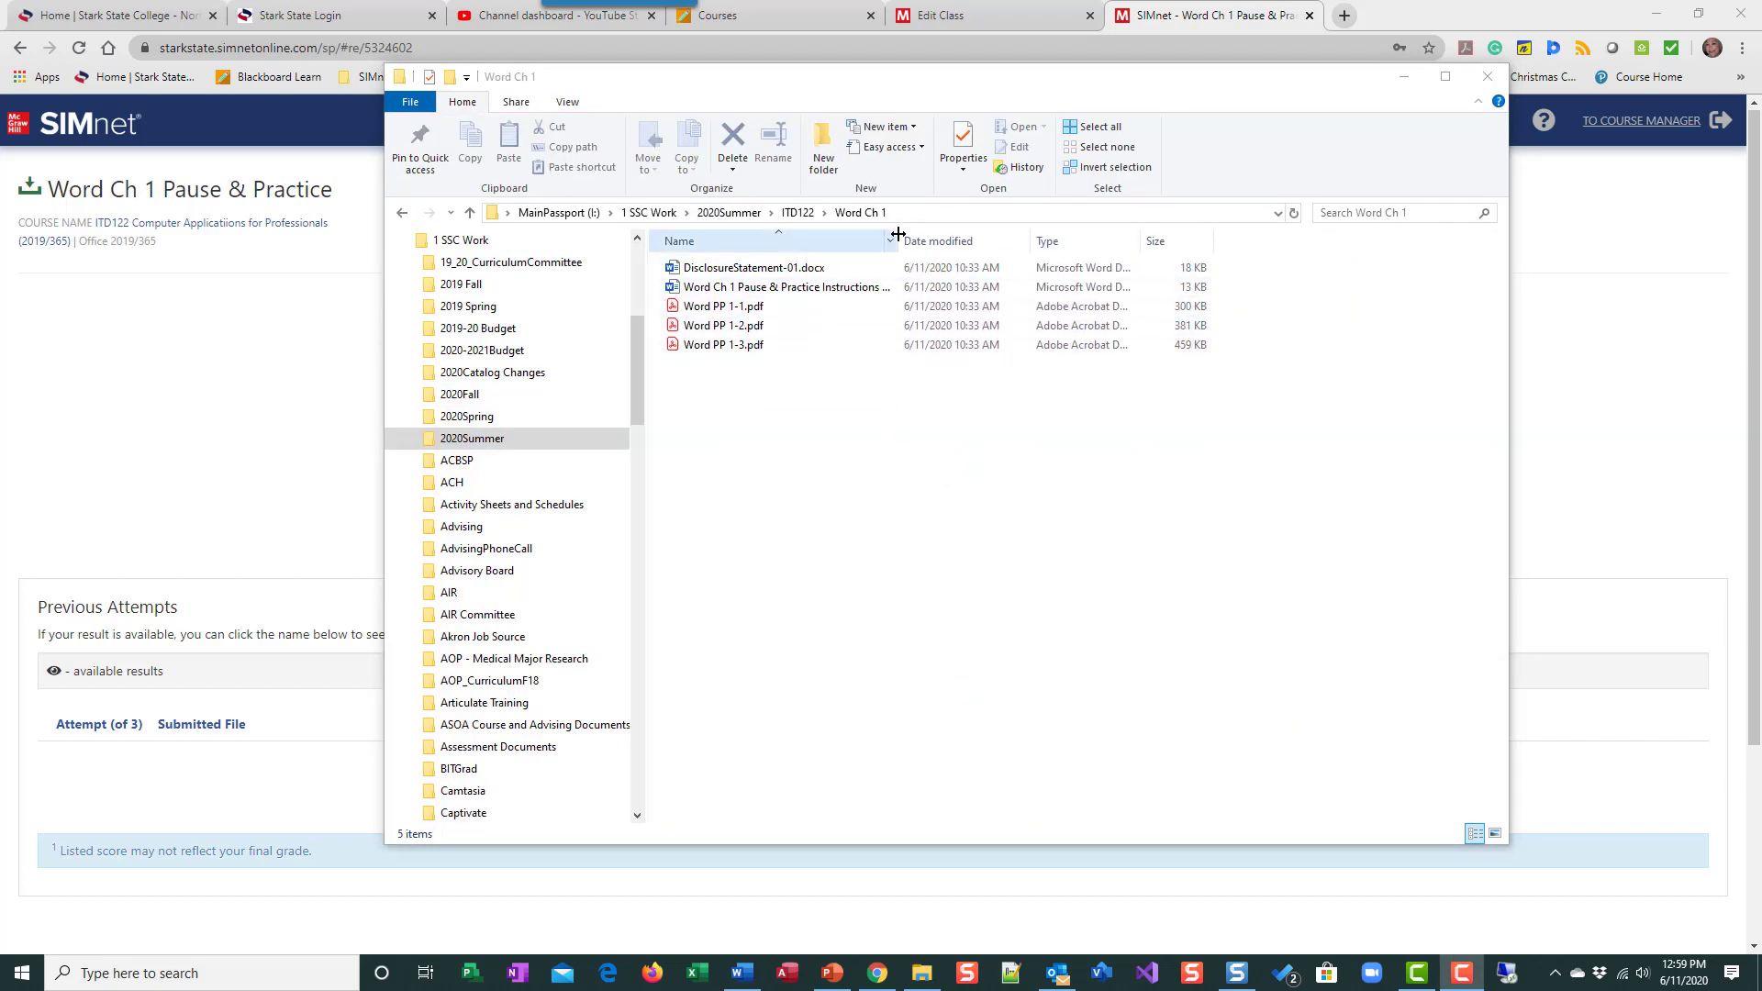
drag(899, 241, 1009, 241)
- Open the Word Ch 1 Pause & Practice Instructions - read first document, read the assignment requirements, and minimize it
click(830, 288)
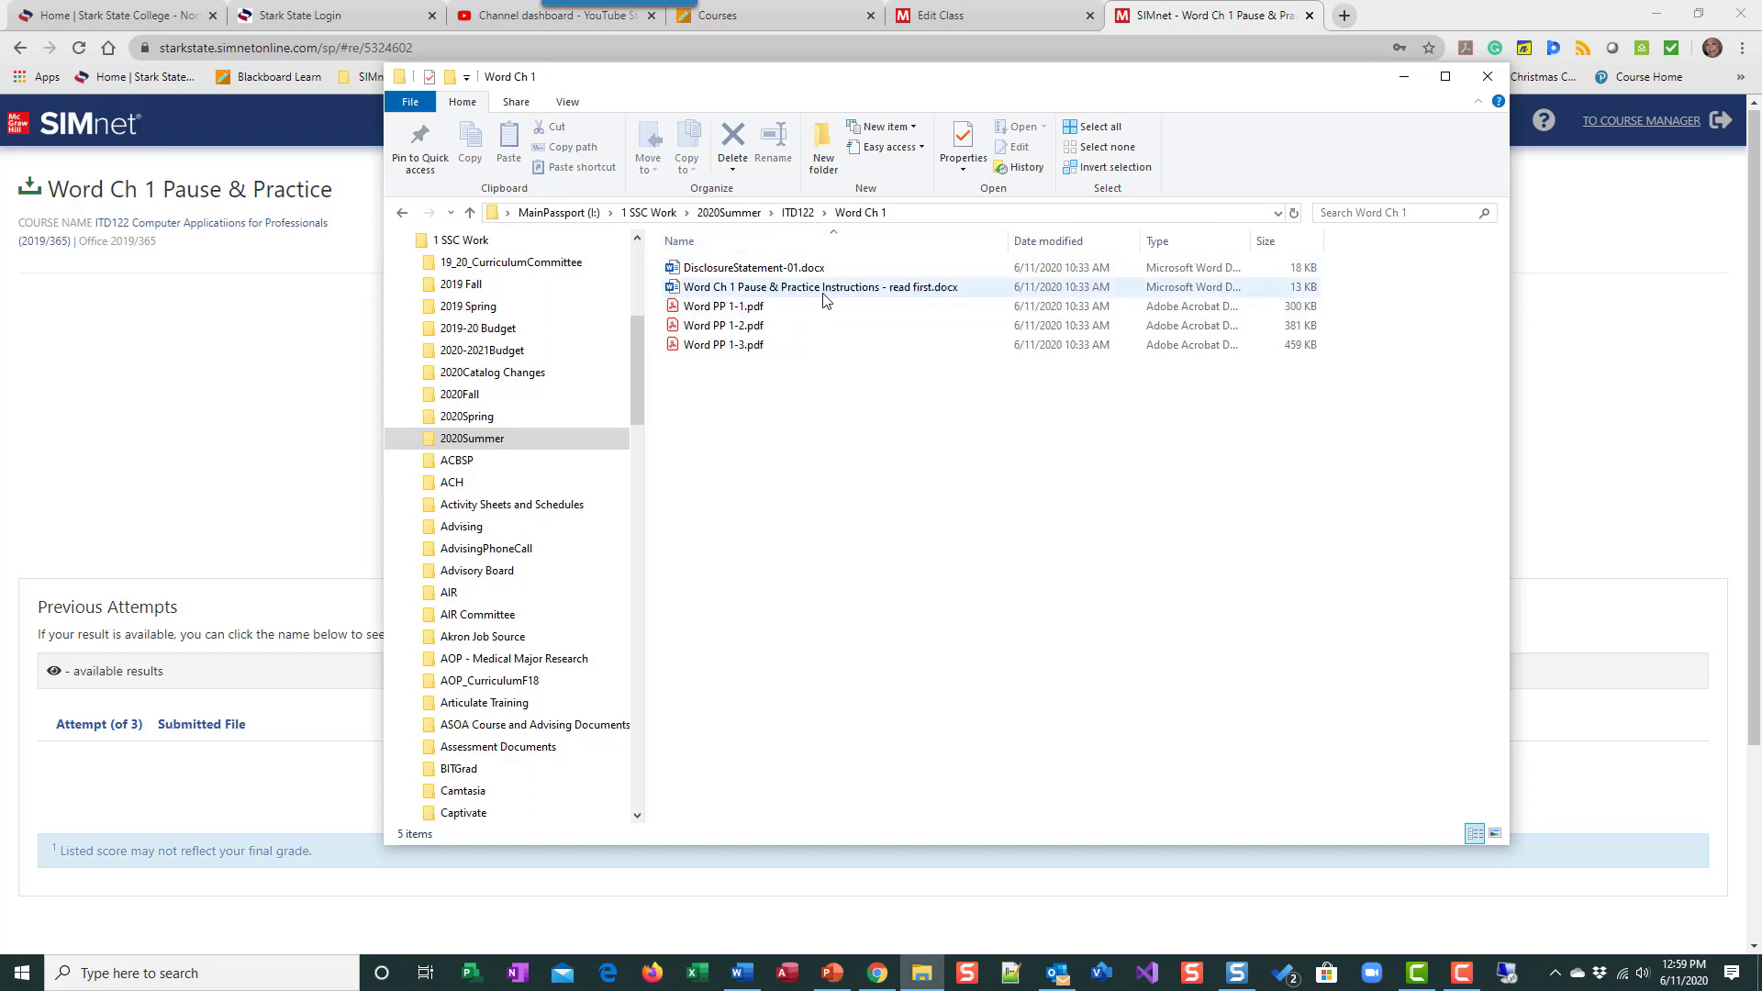
click(729, 271)
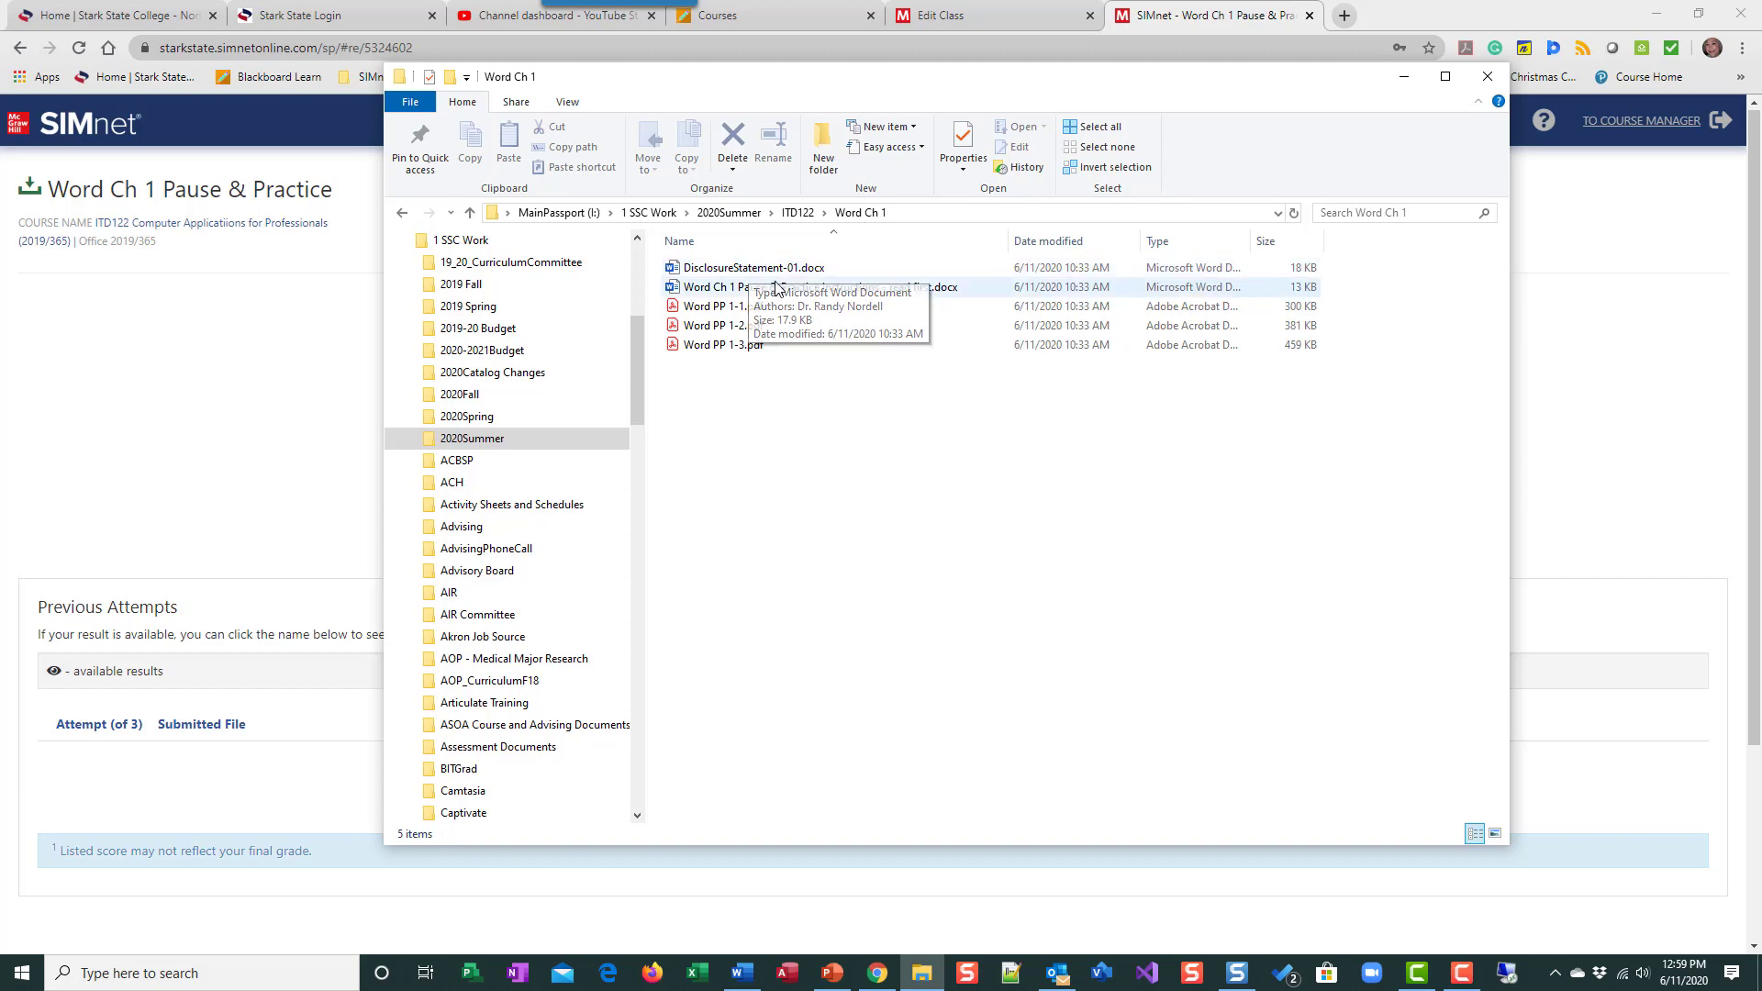
double_click(785, 287)
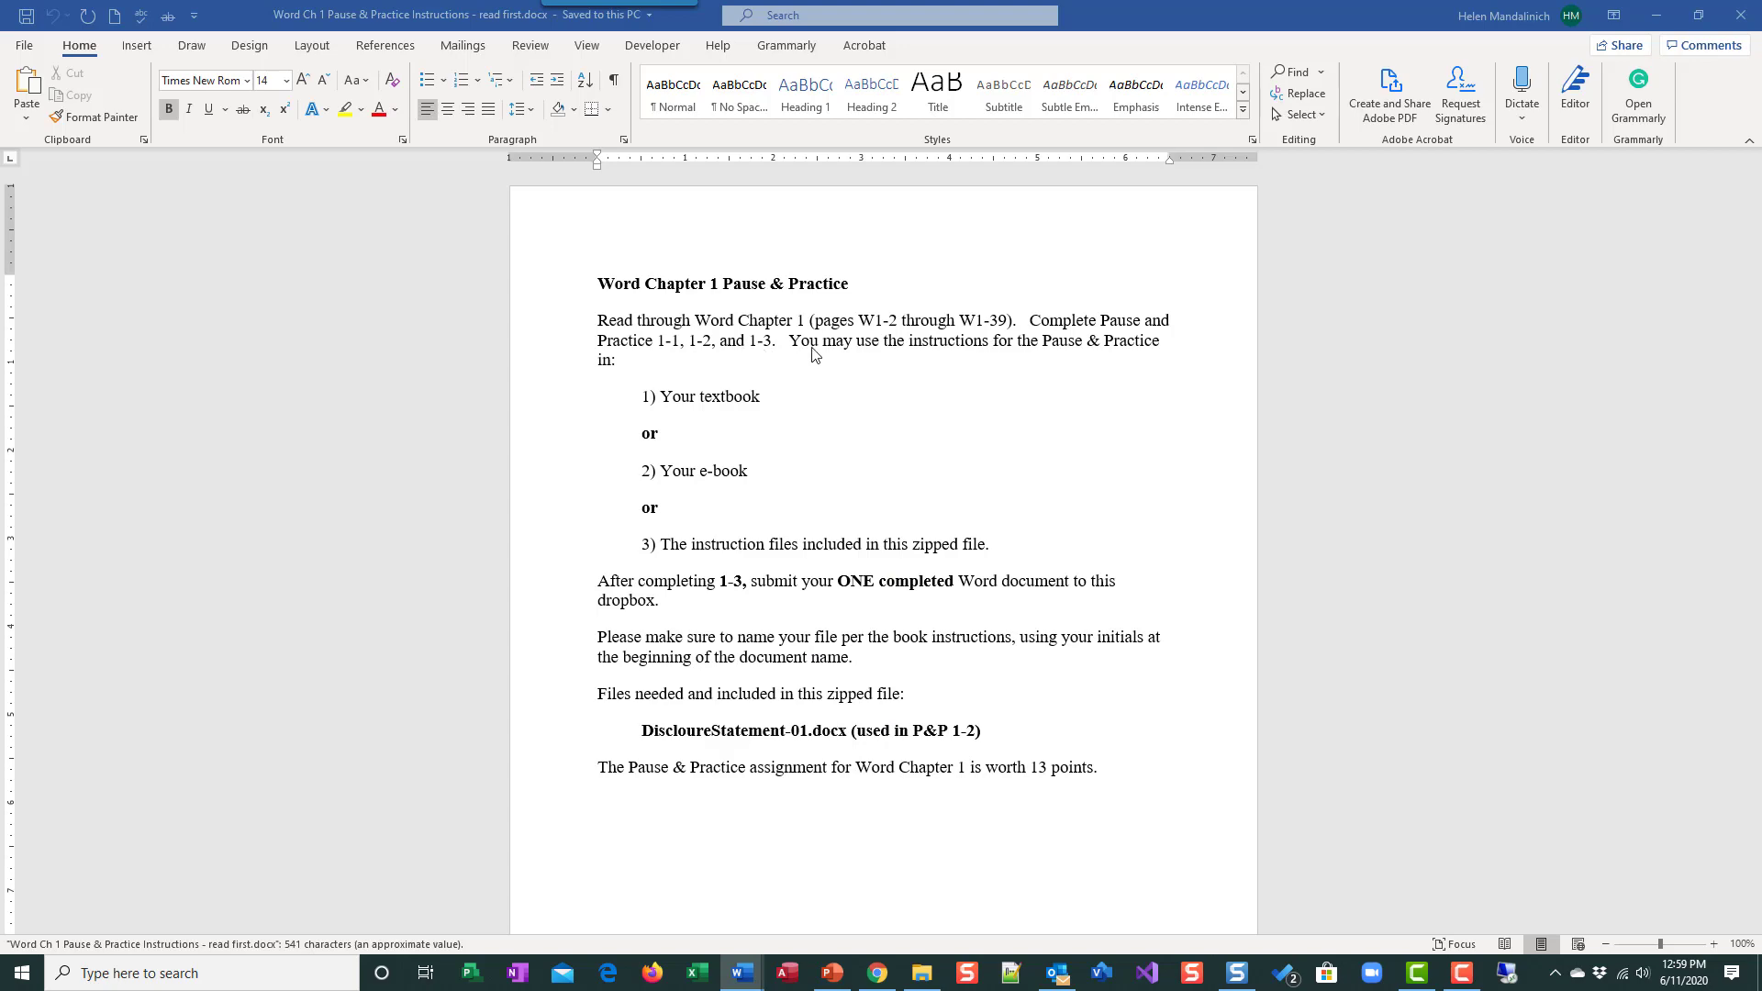
click(1669, 15)
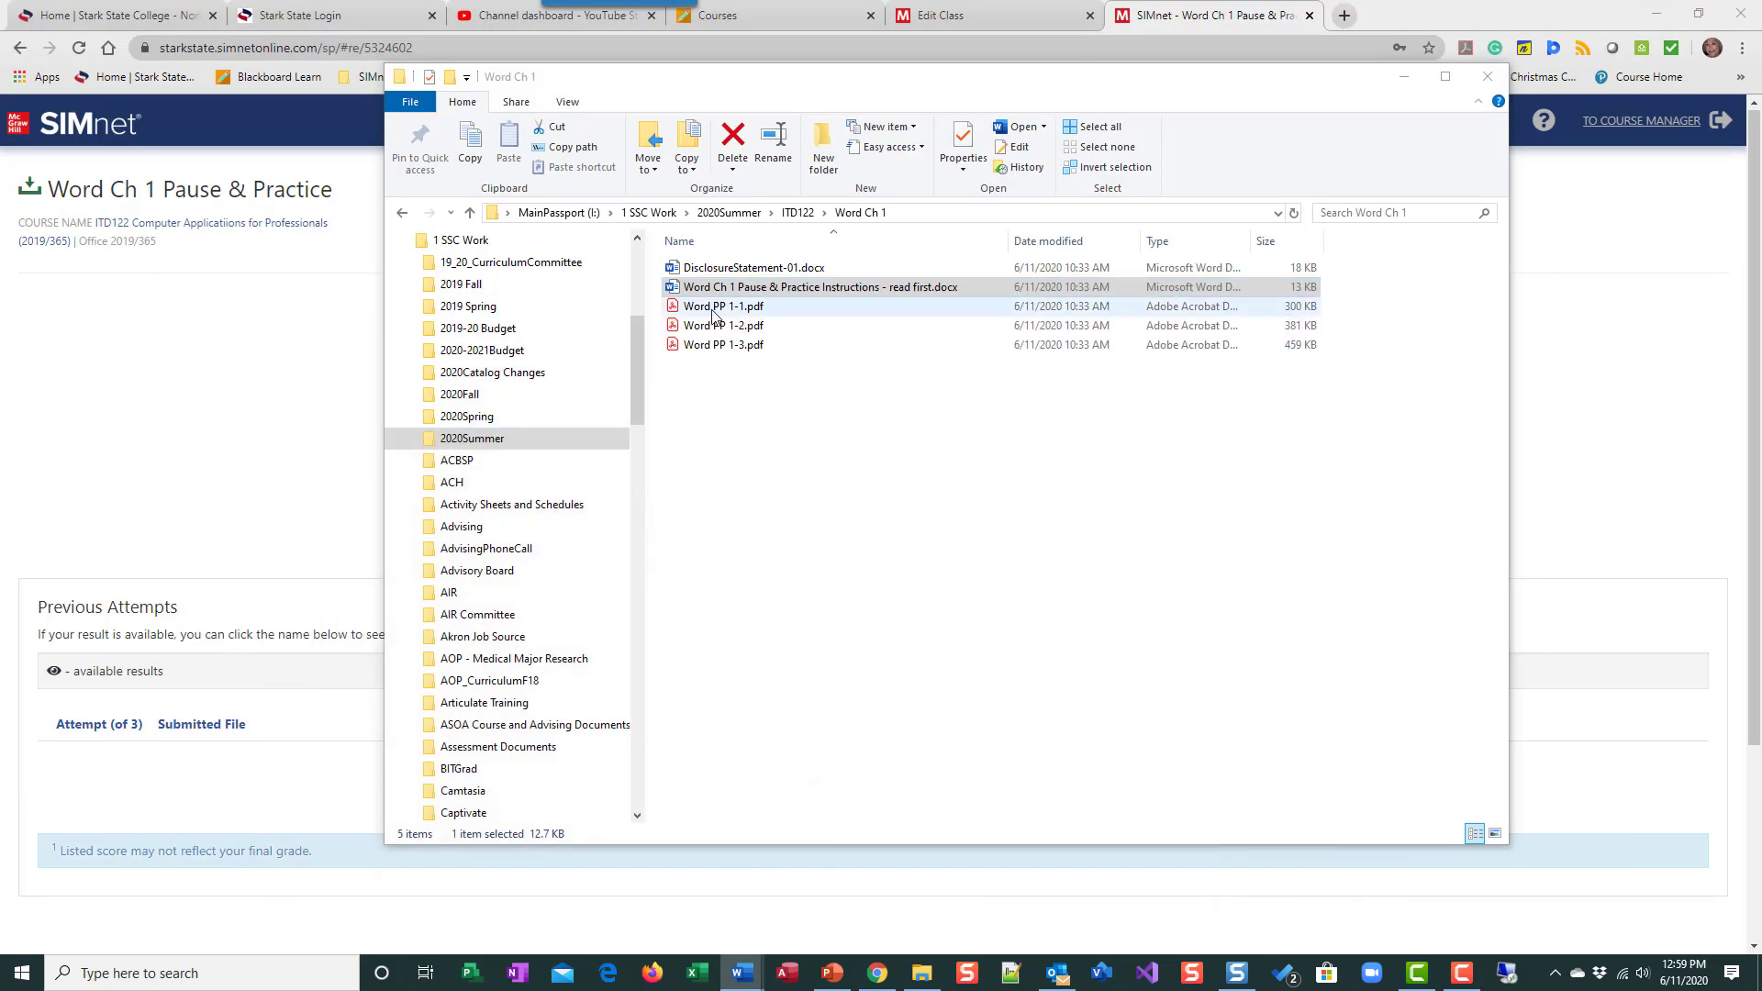
- Open Word PP 1-1.pdf and arrange a blank Word document beside it, enlarged to fill the remaining screen space
double_click(762, 309)
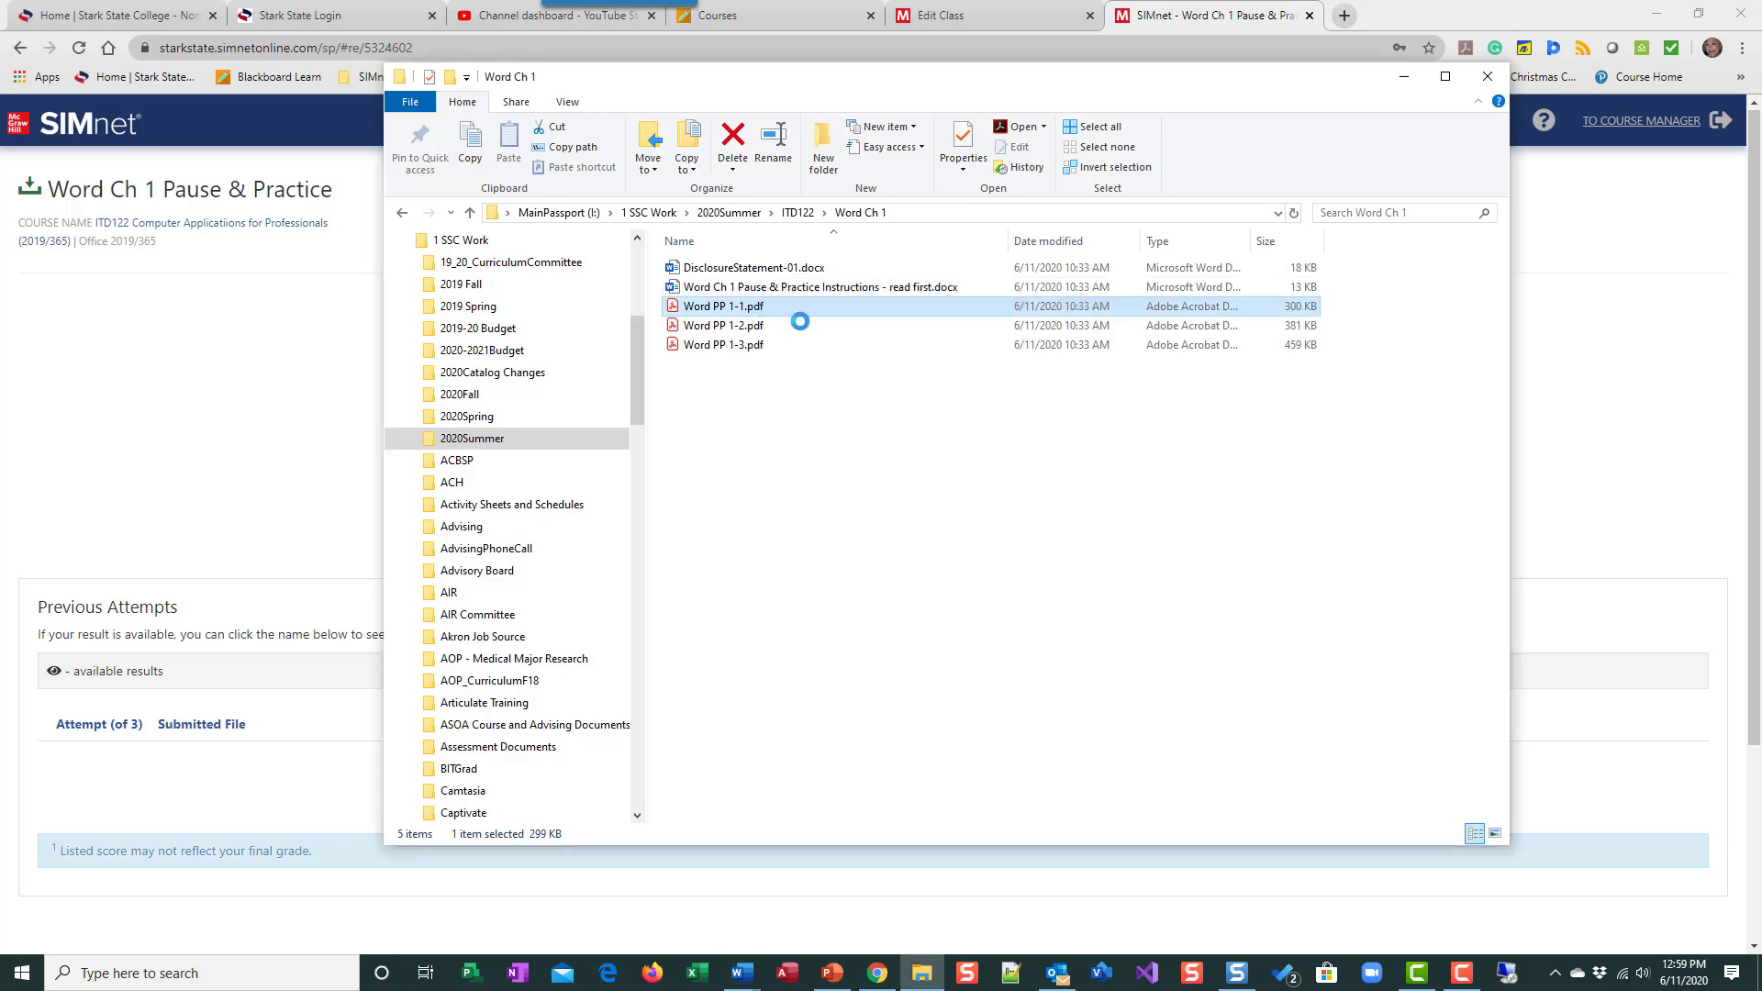
click(1697, 9)
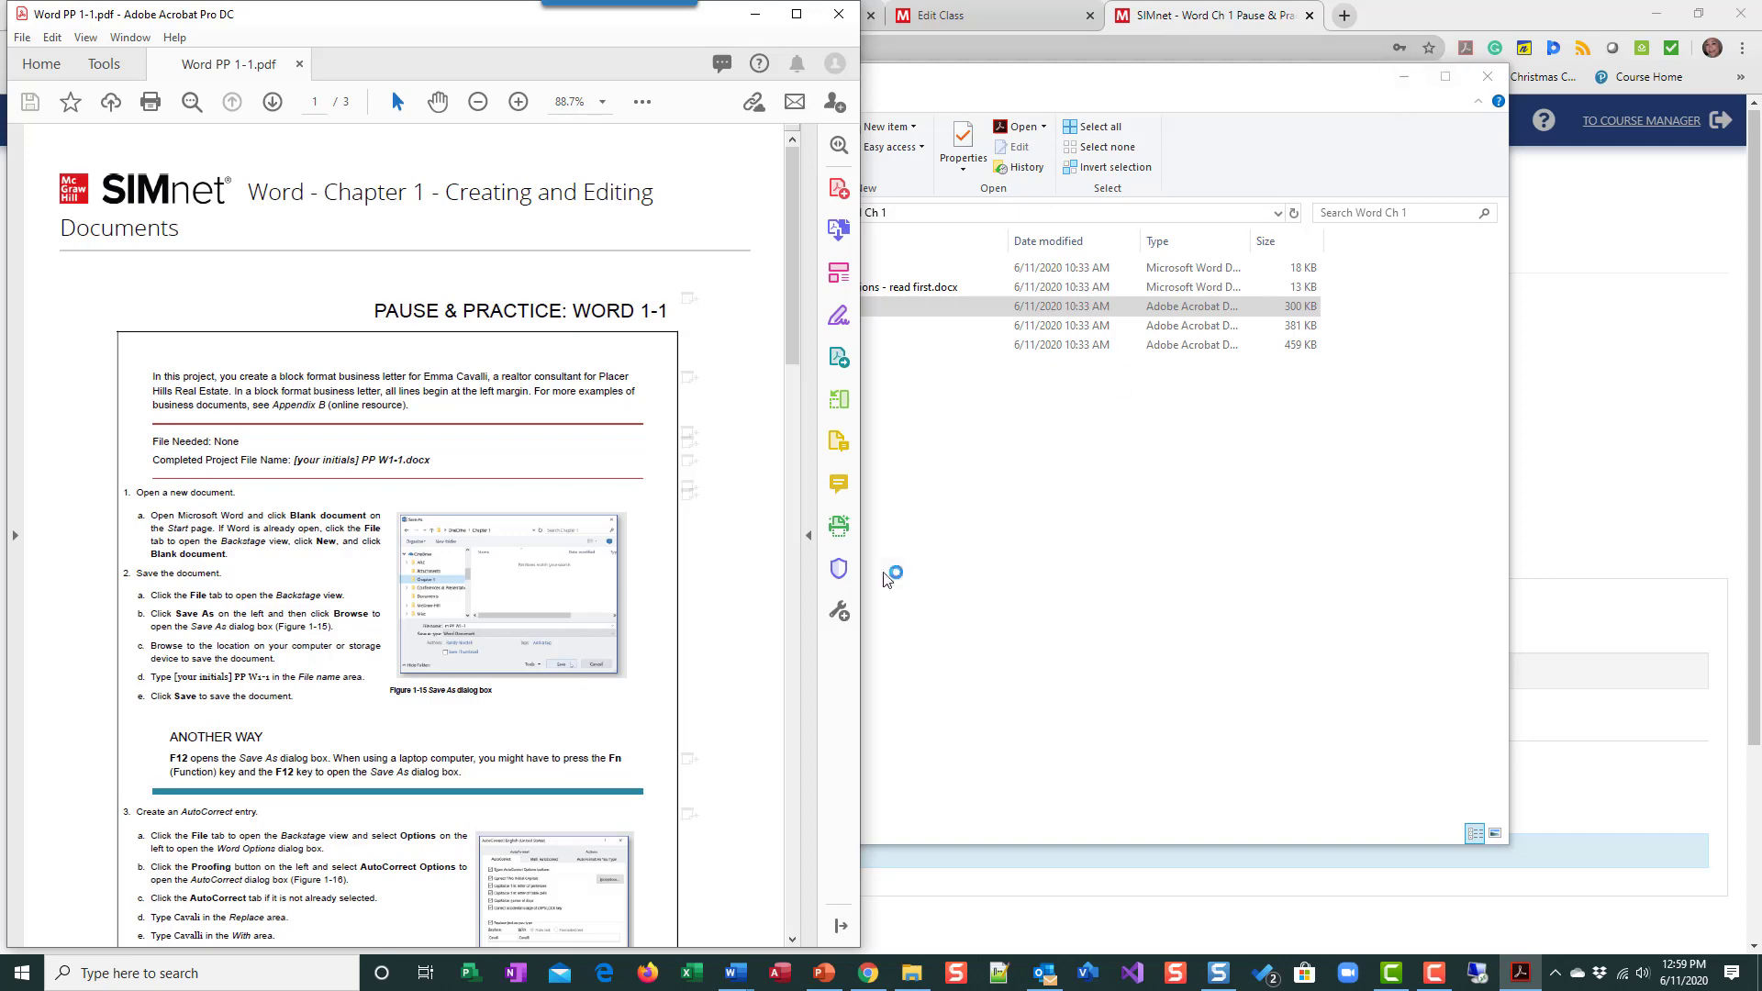
click(736, 973)
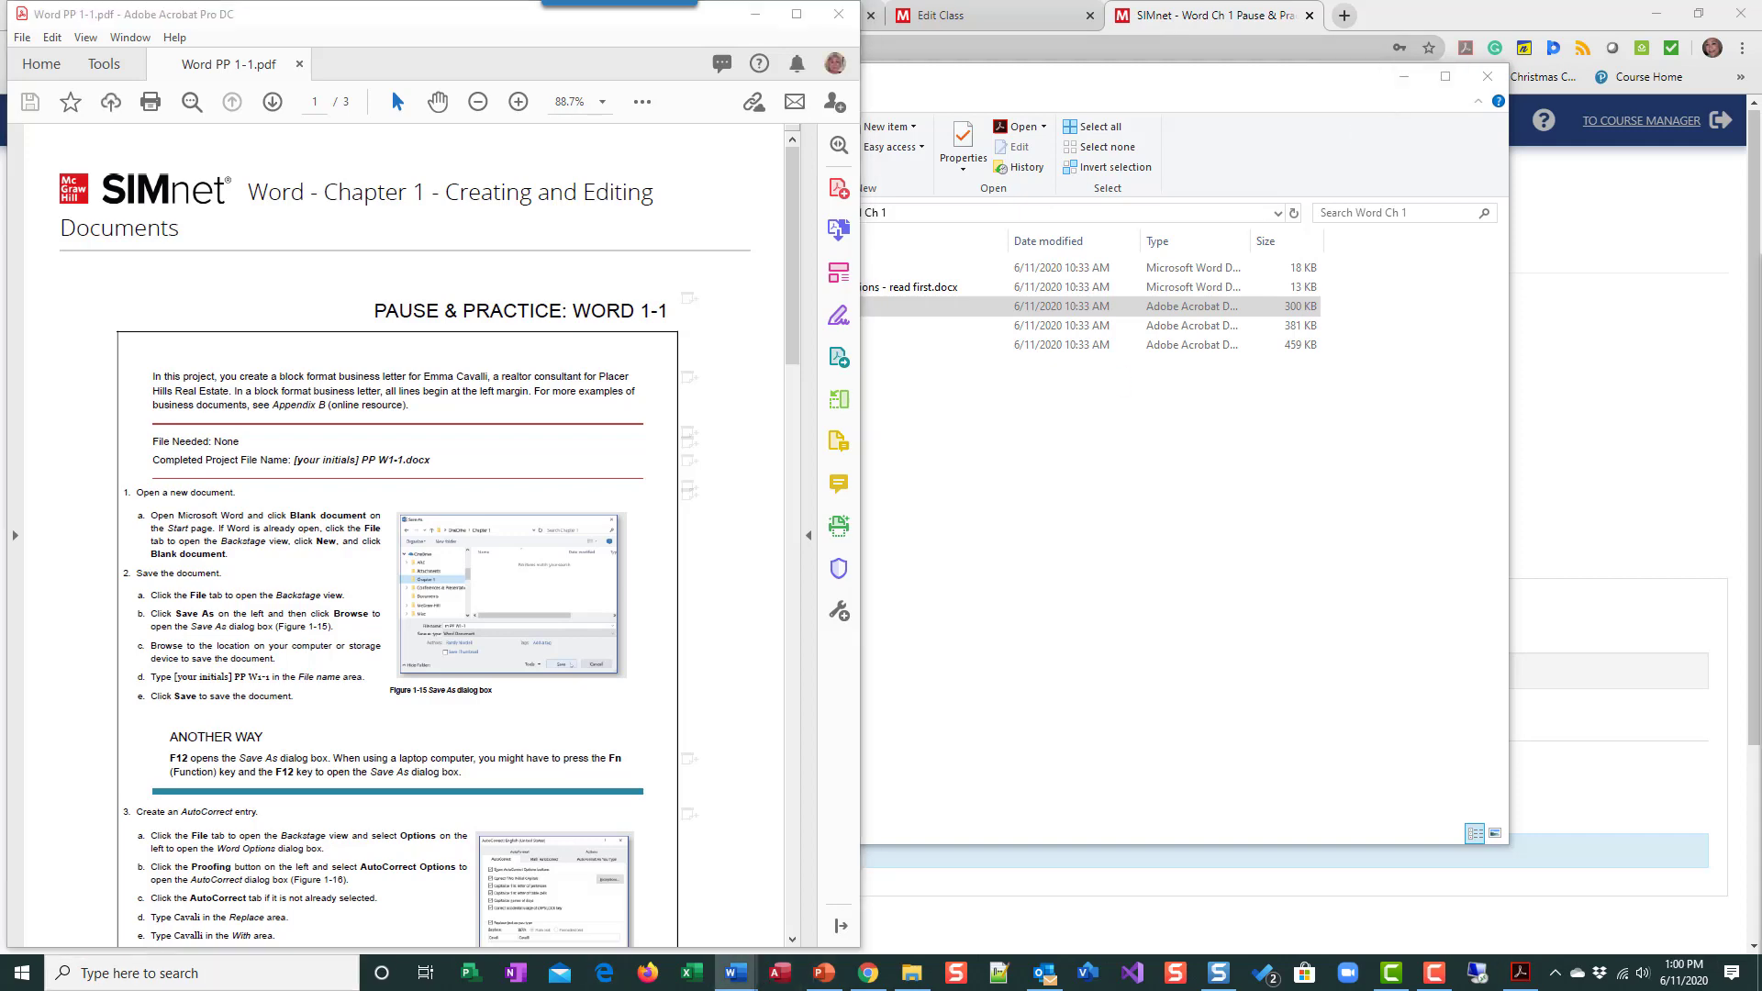
drag(1096, 48, 1091, 29)
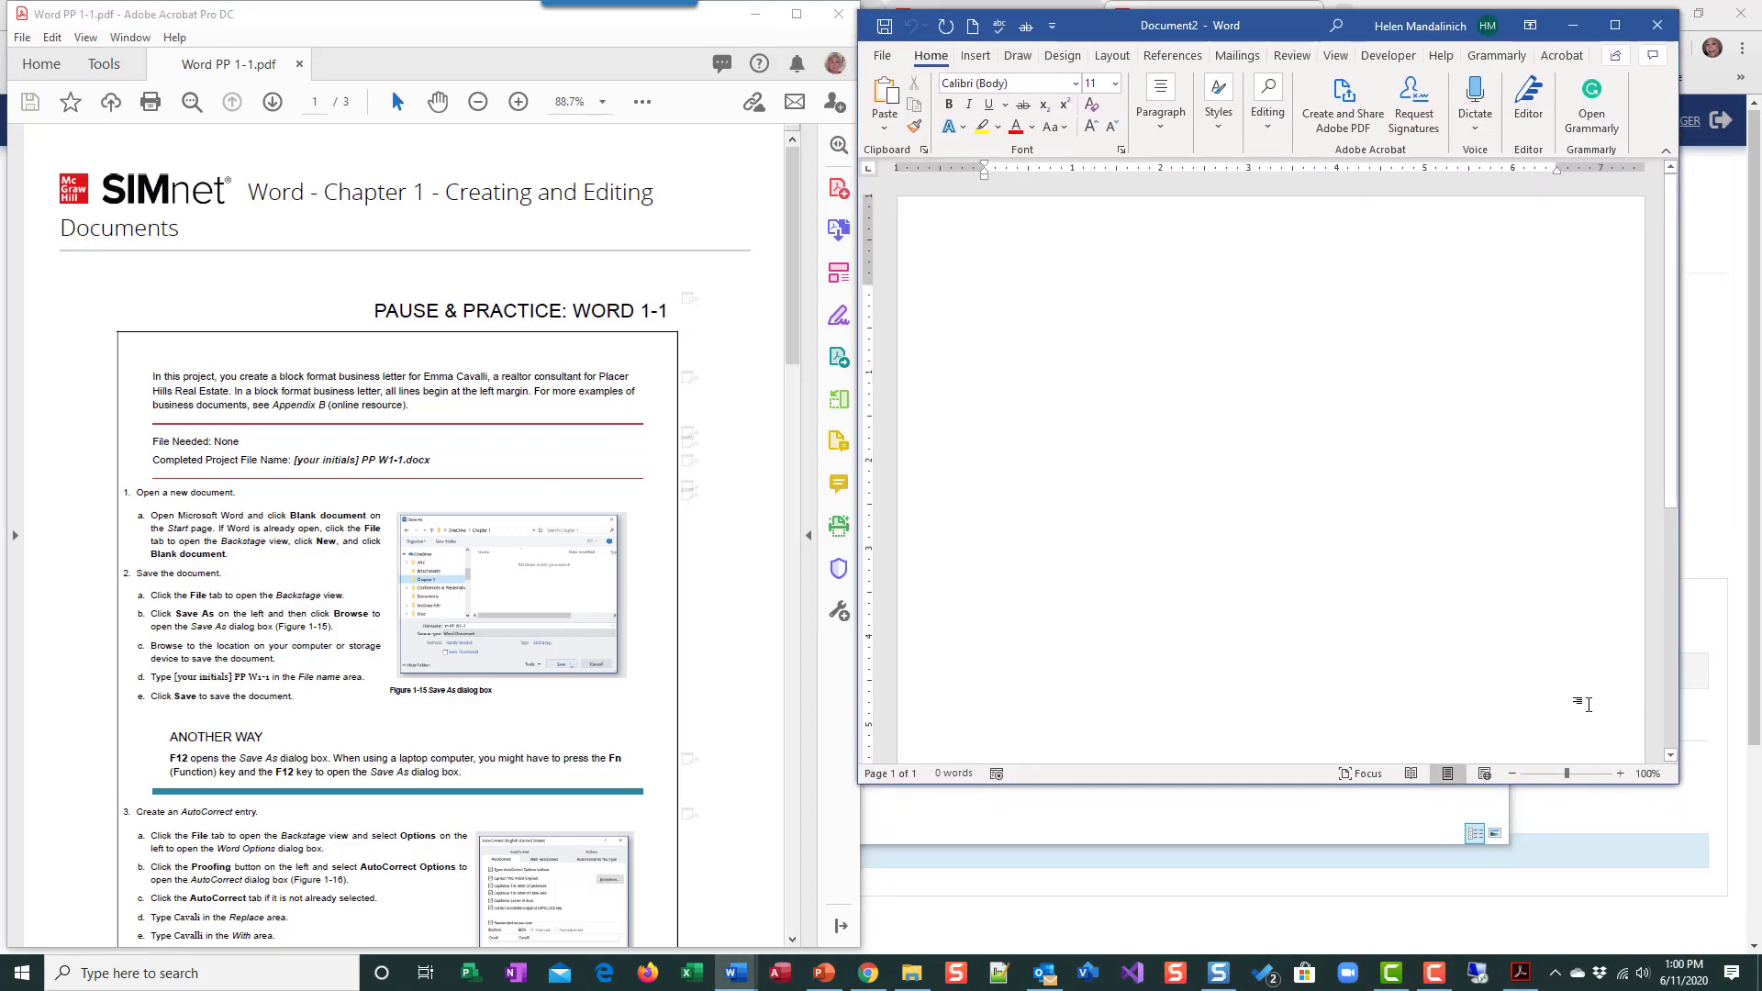
drag(1679, 783, 1717, 872)
drag(1717, 872, 1754, 954)
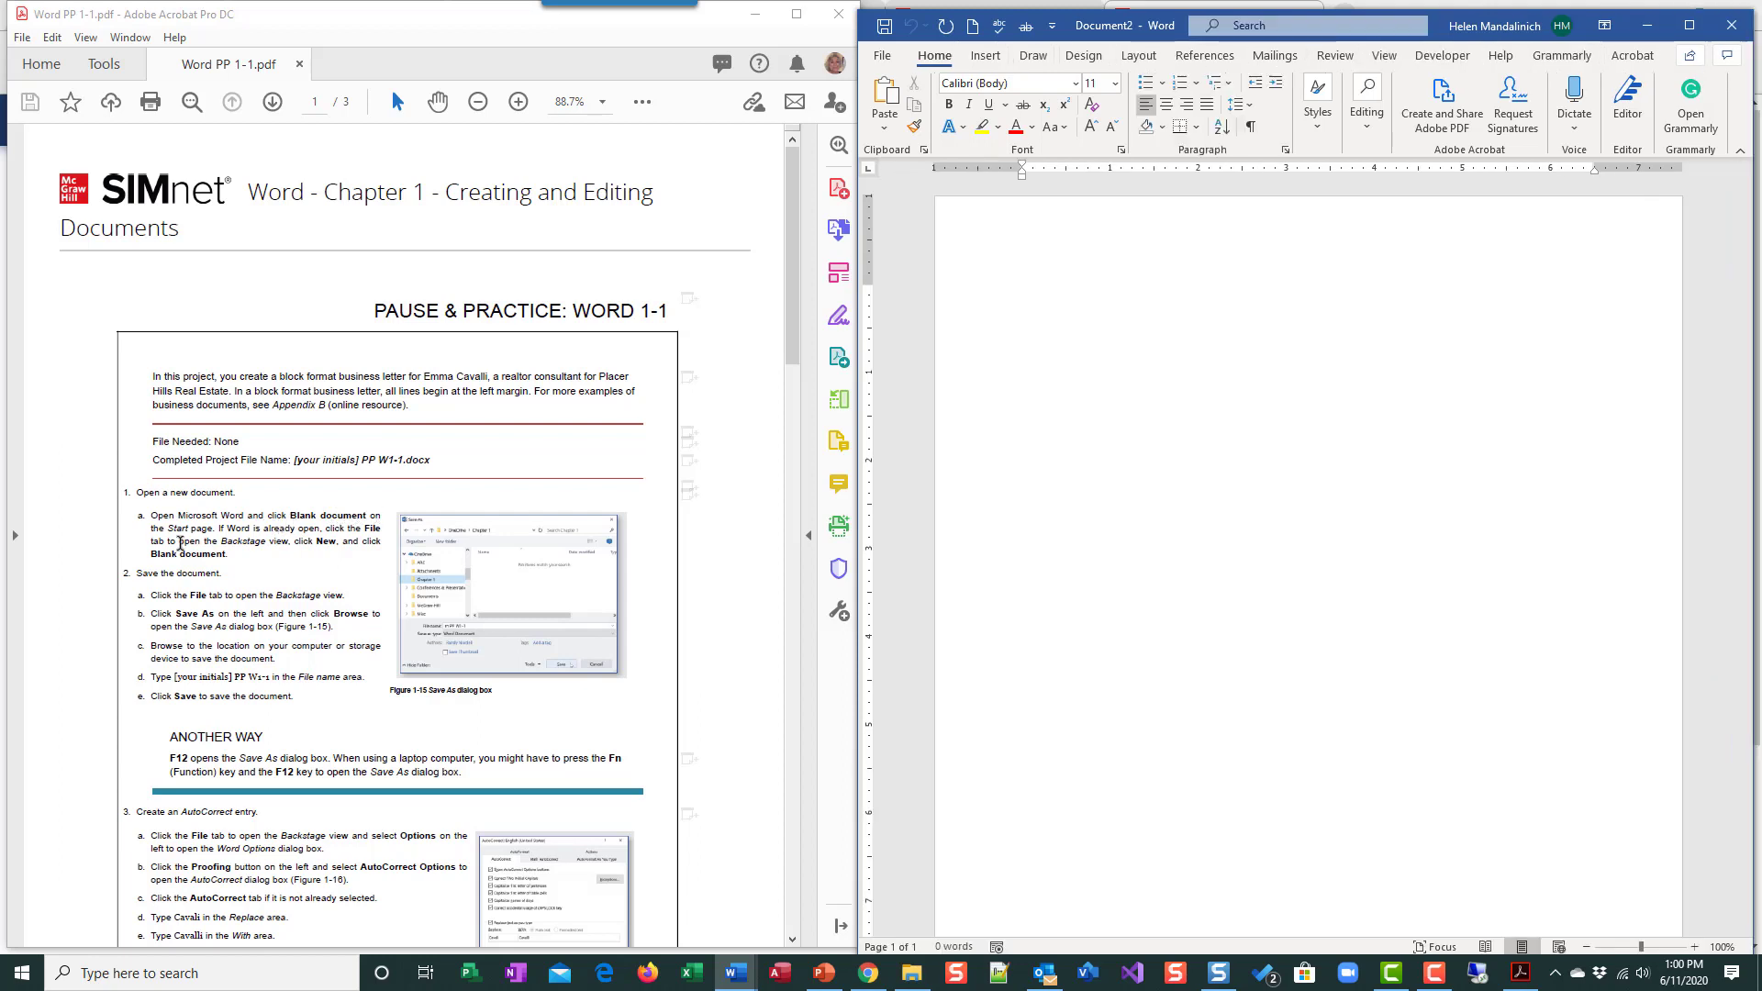
- Start saving the blank document under a new name, entering hjm pp W1-3 as the file name
scroll(334, 615, down, 2)
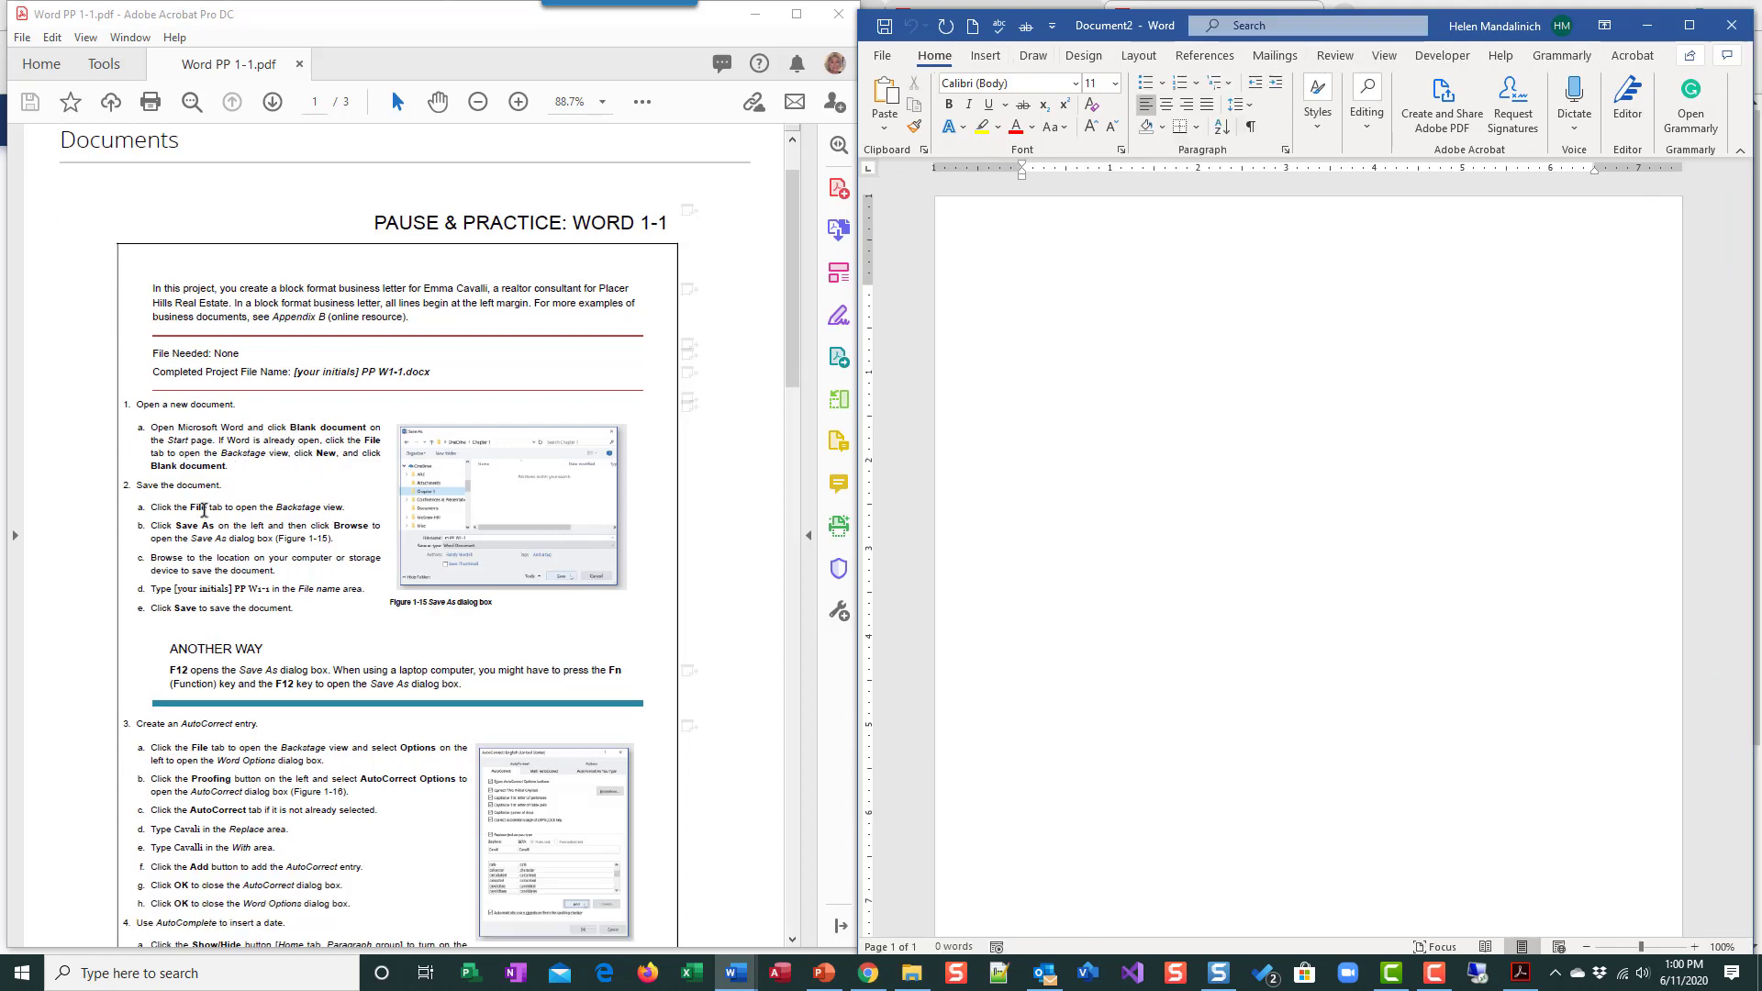
click(884, 59)
click(914, 300)
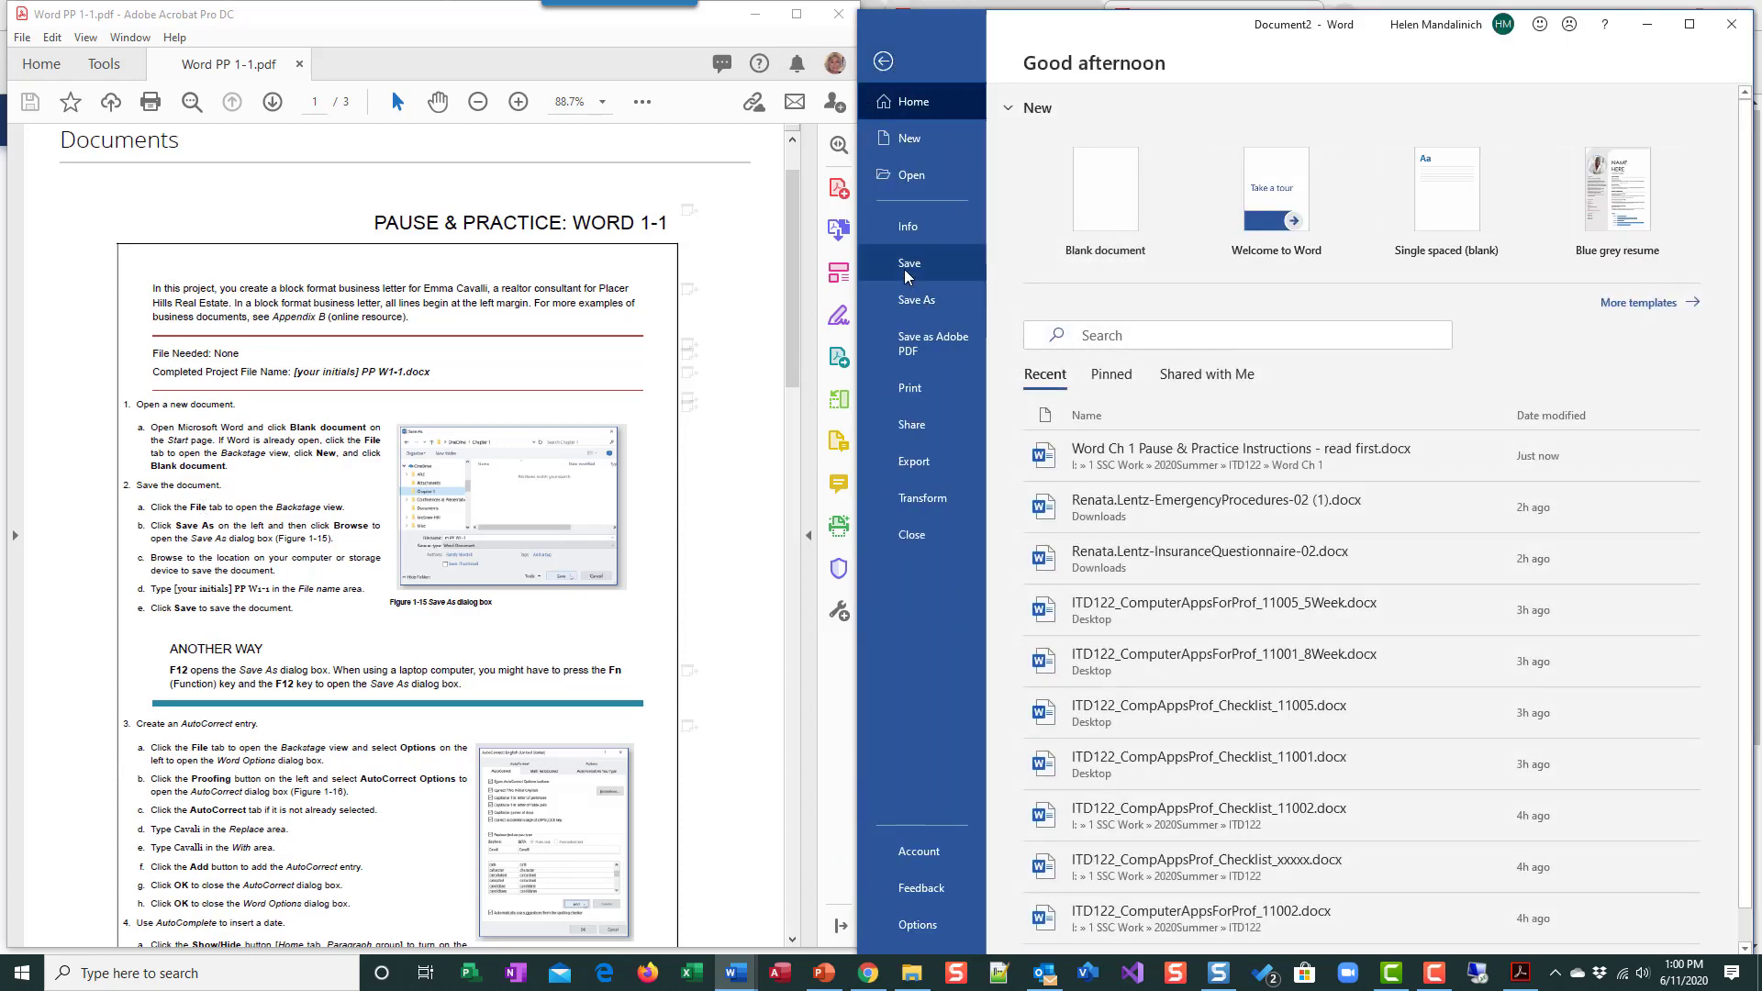
click(1096, 515)
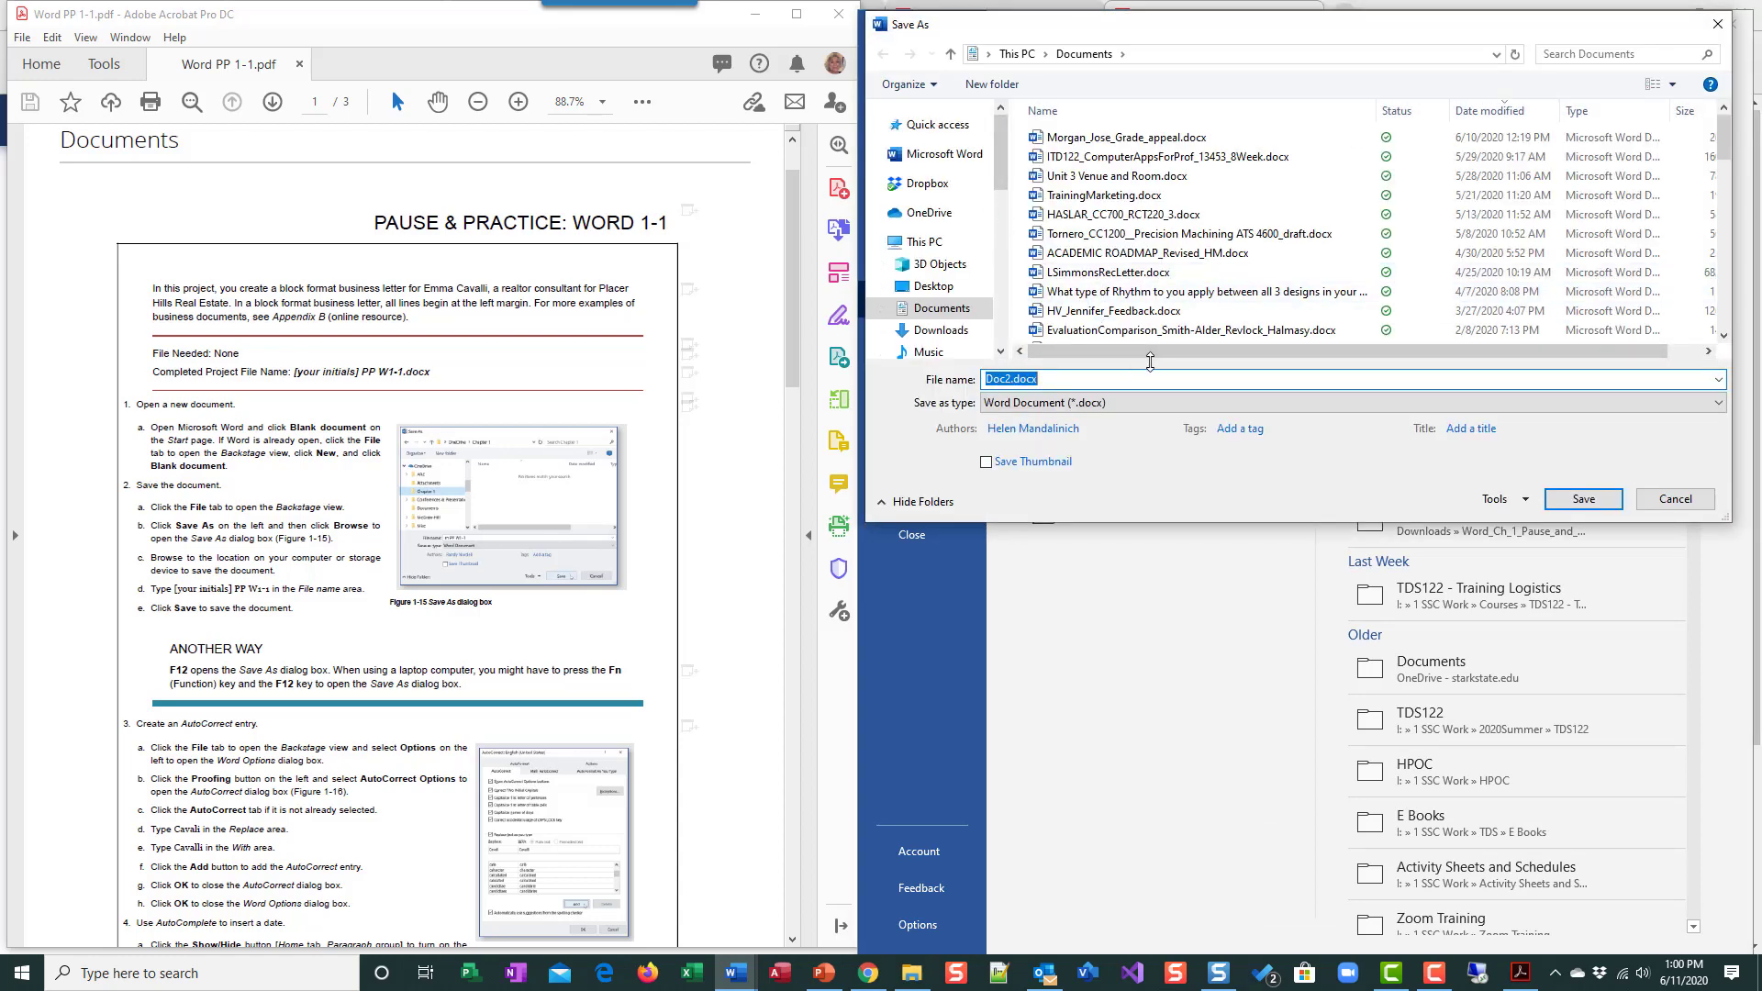
text(hjm p)
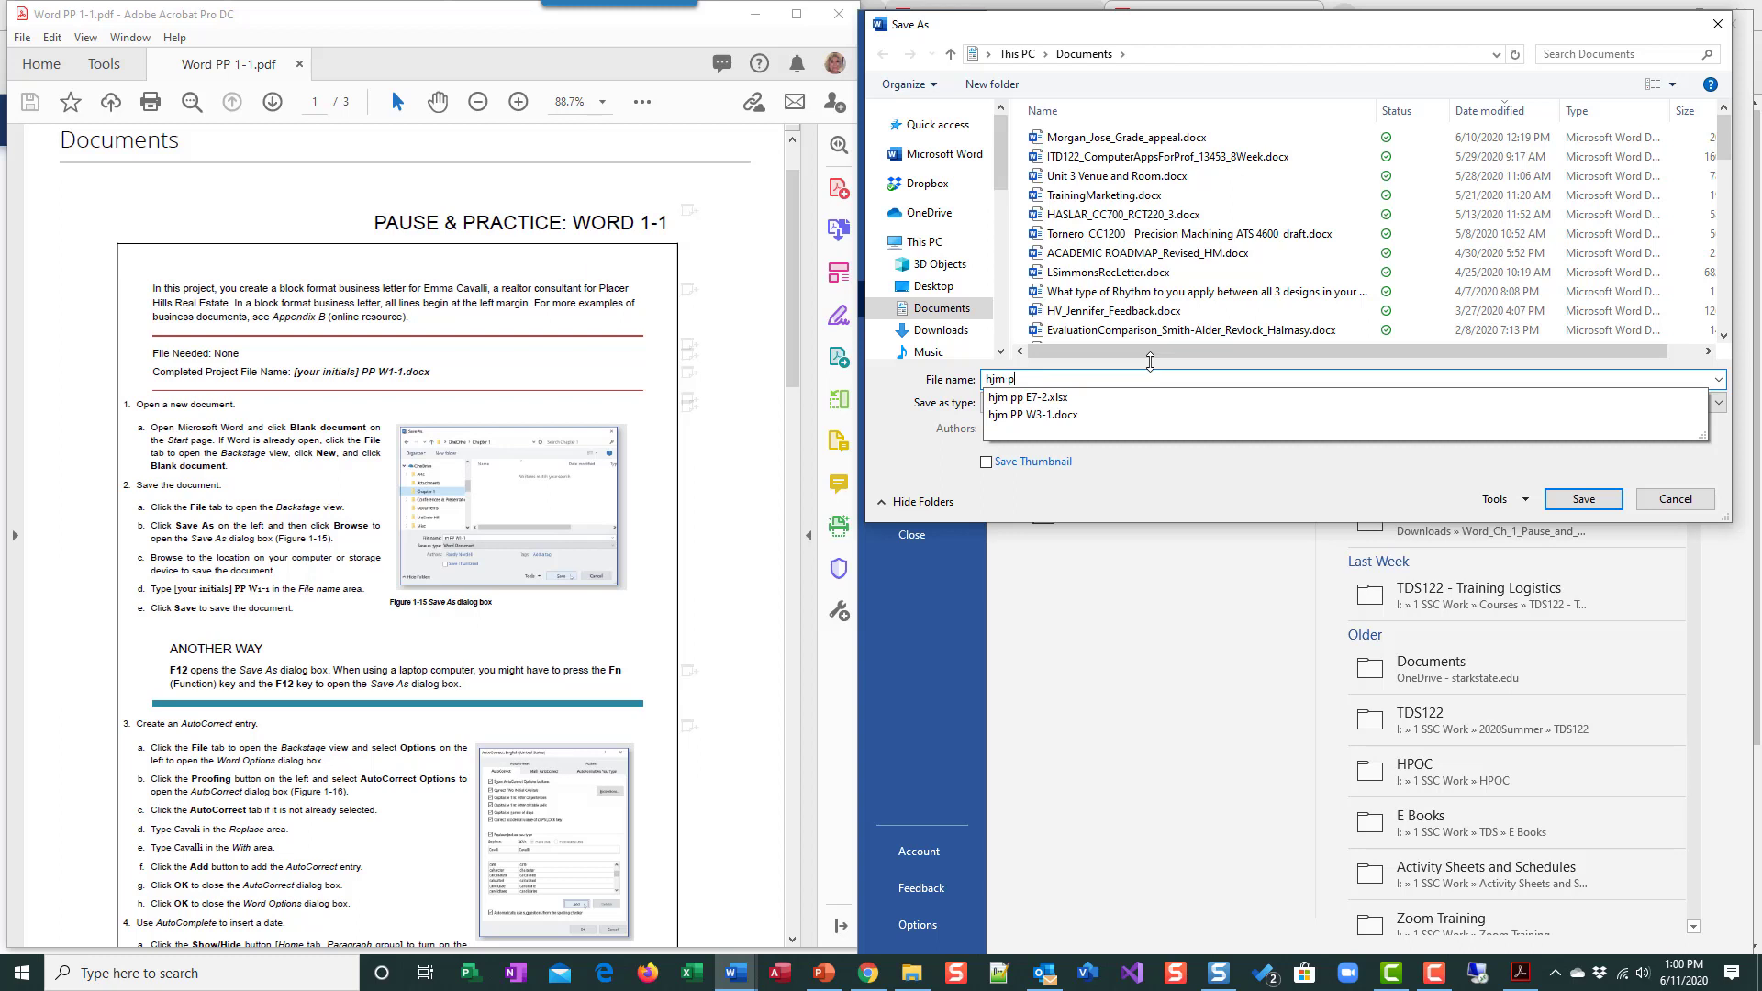
text(p W)
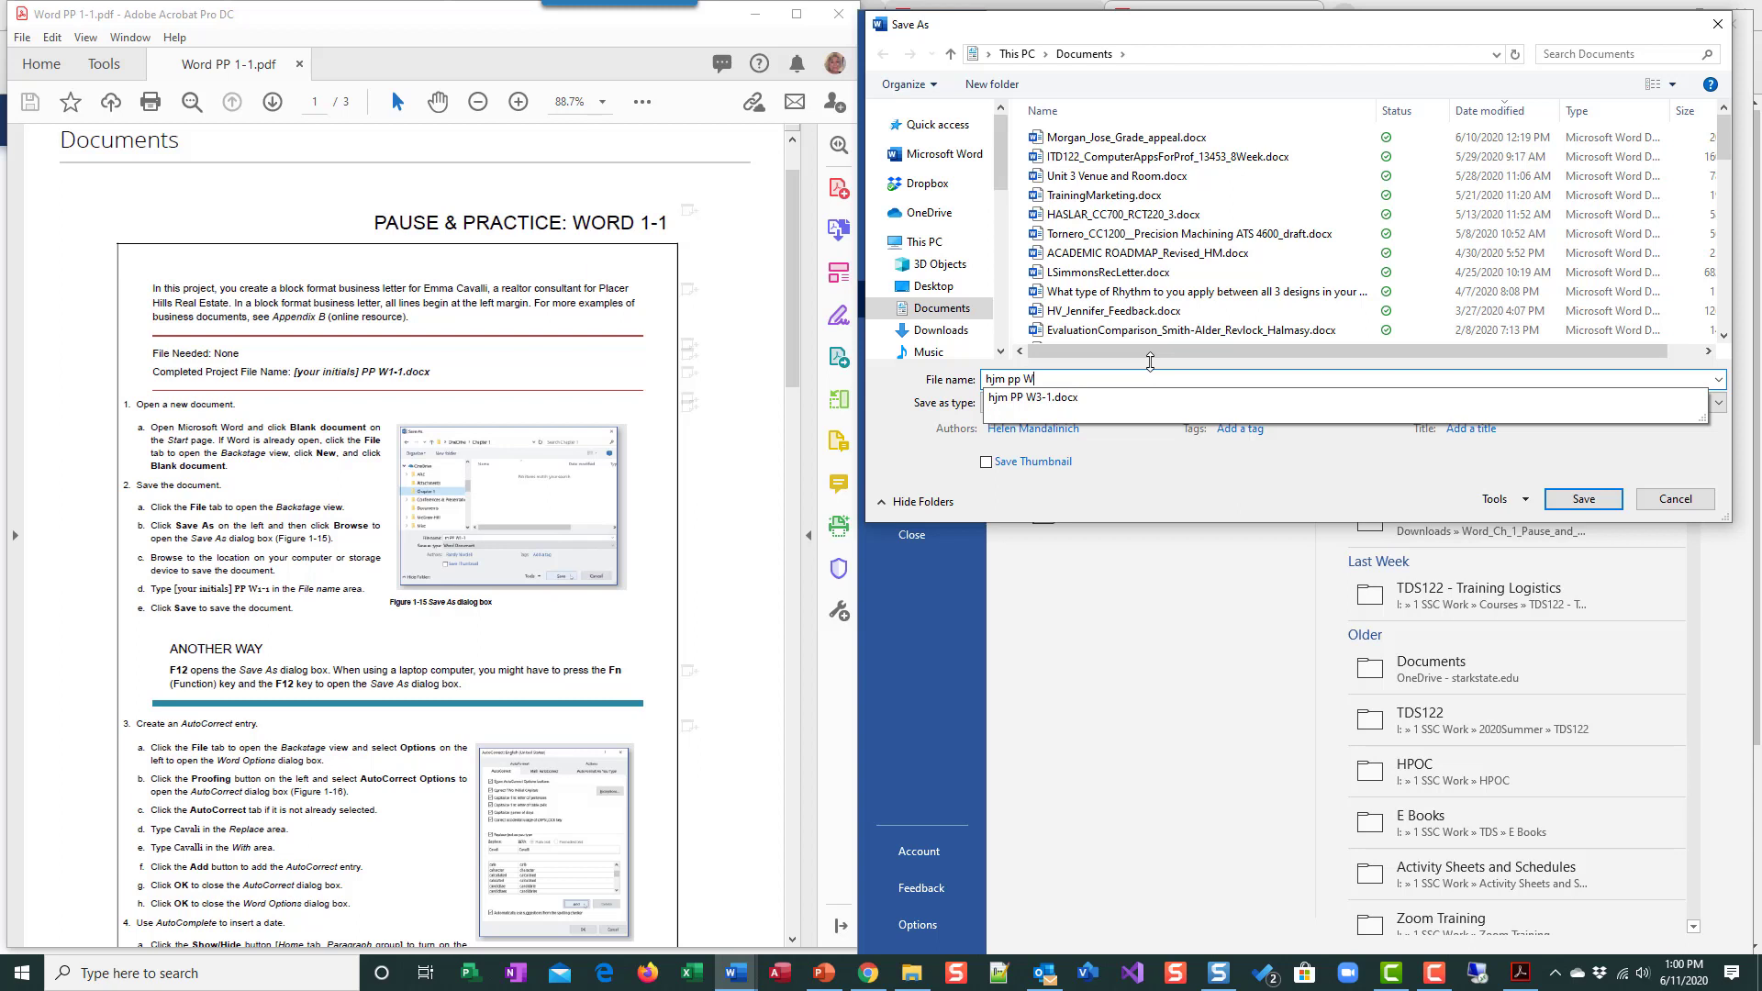
text(1-3)
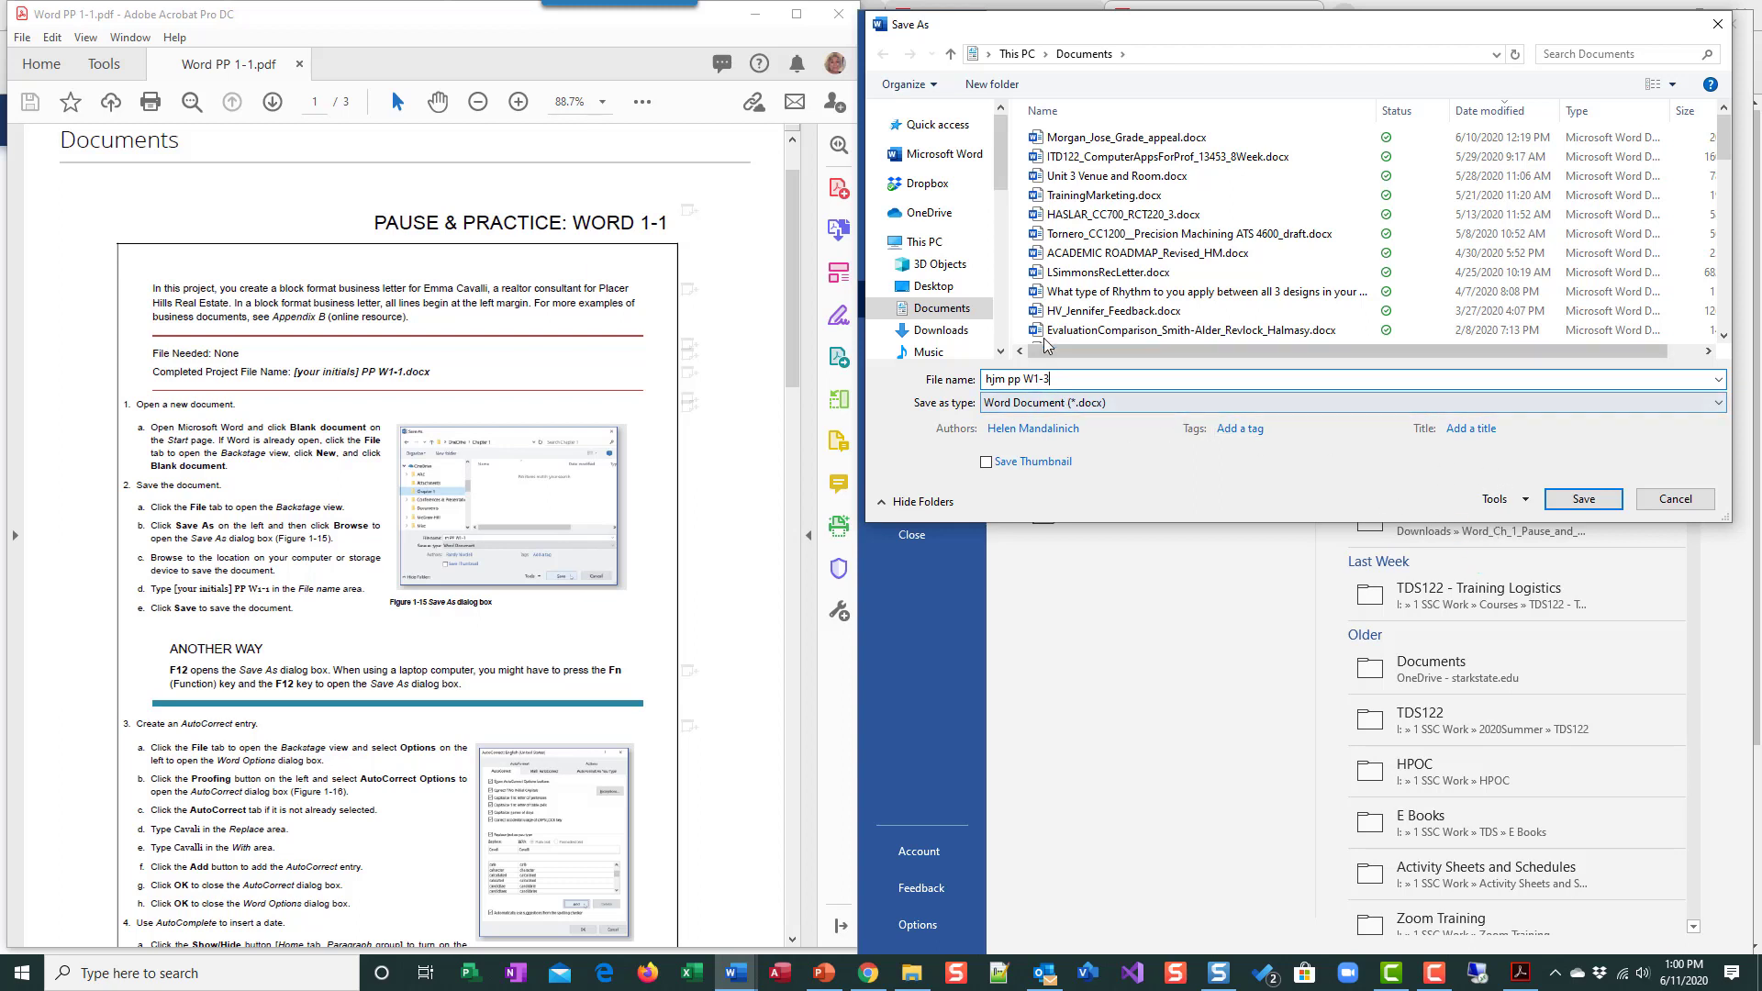
- Save the document in the Word Ch 1 folder inside 1 SSC Work, 2020Summer, ITD122
scroll(953, 235, down, 5)
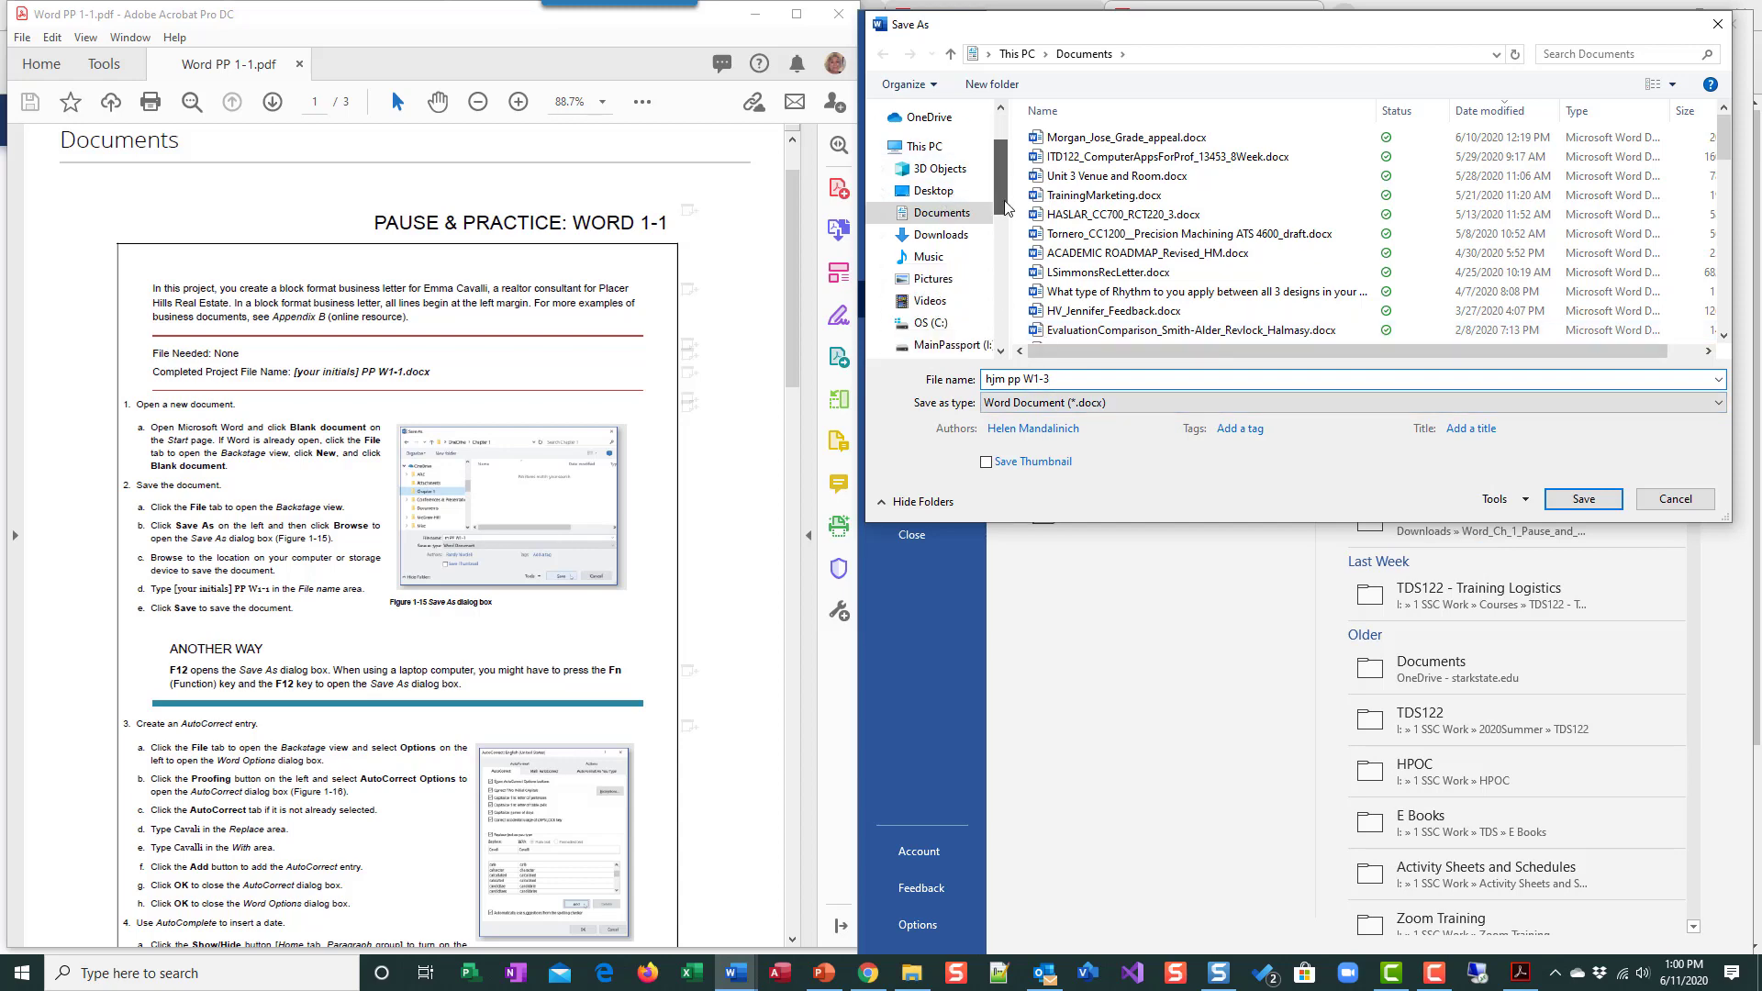
click(942, 205)
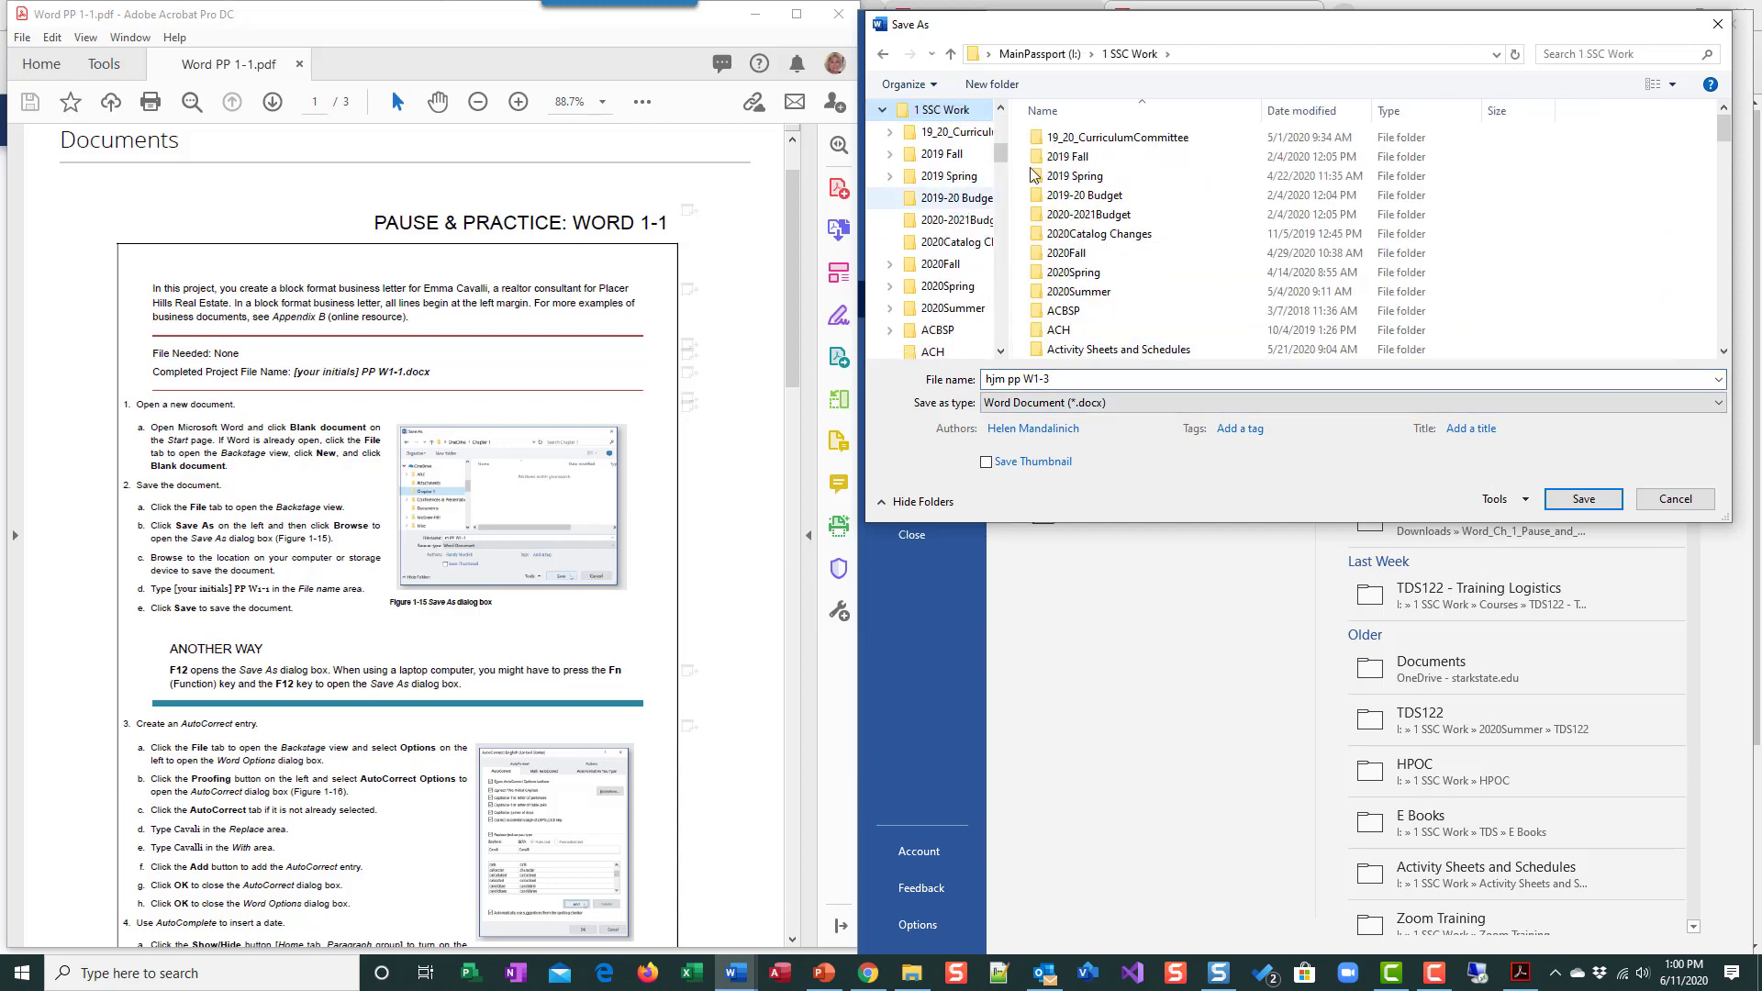
double_click(1106, 294)
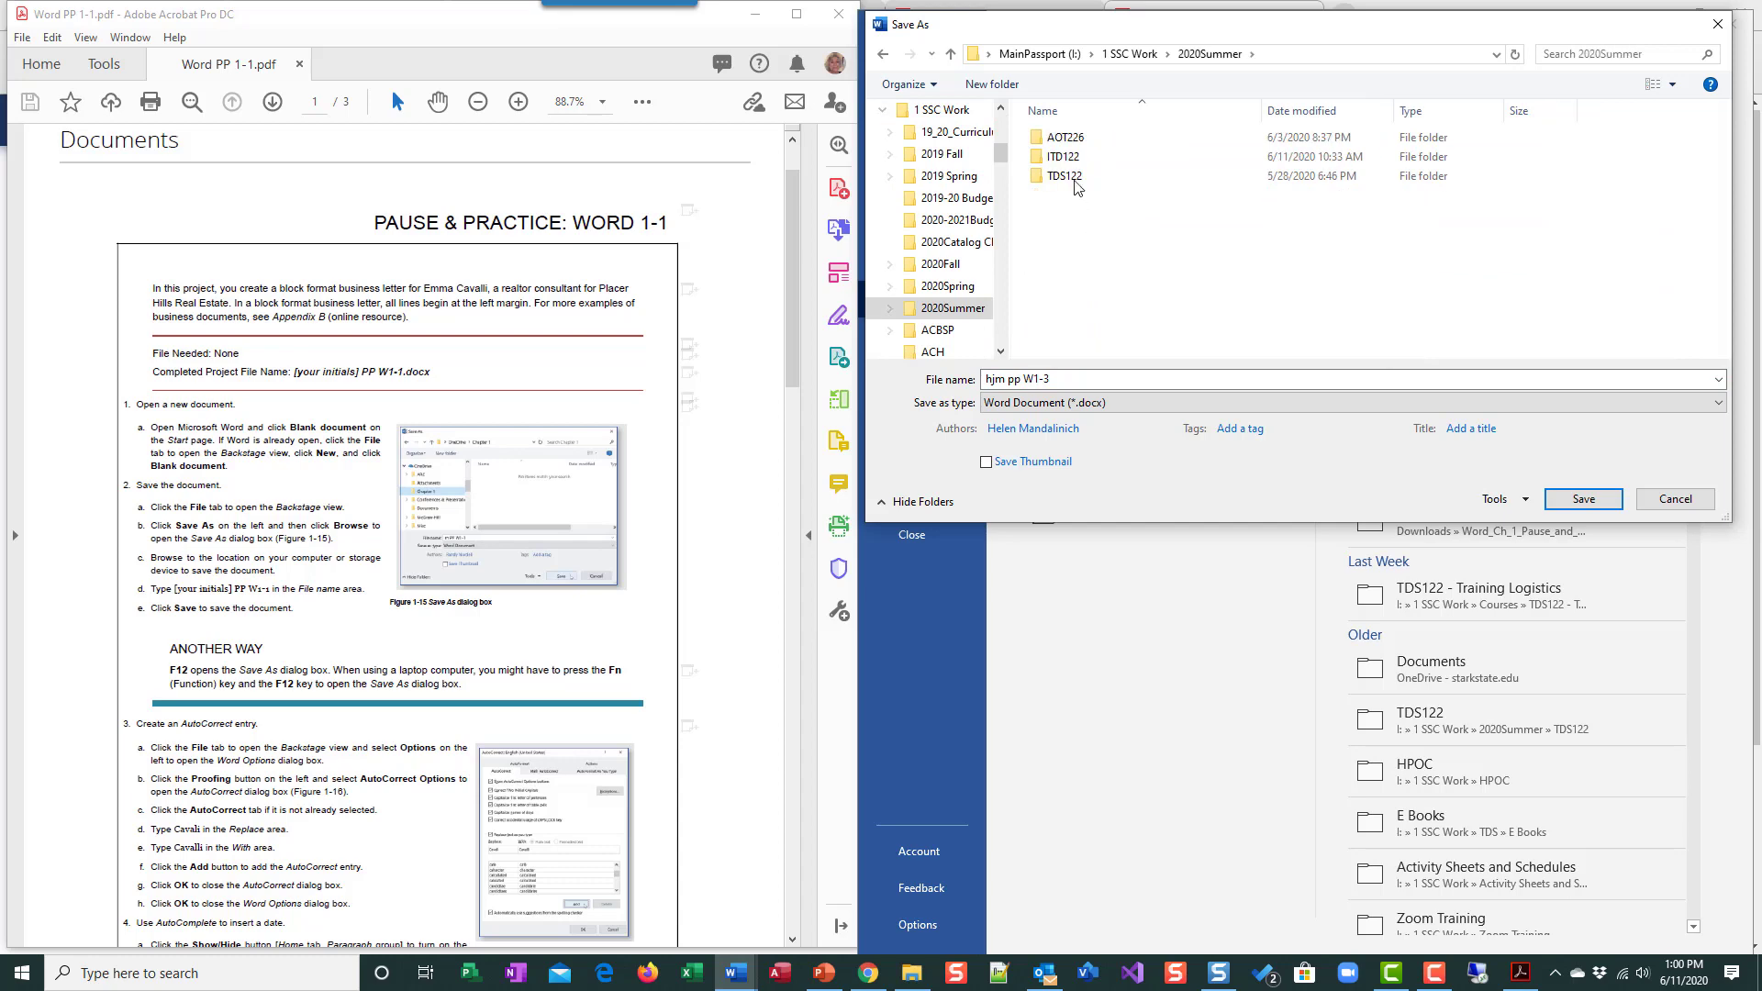
double_click(1081, 156)
double_click(1072, 233)
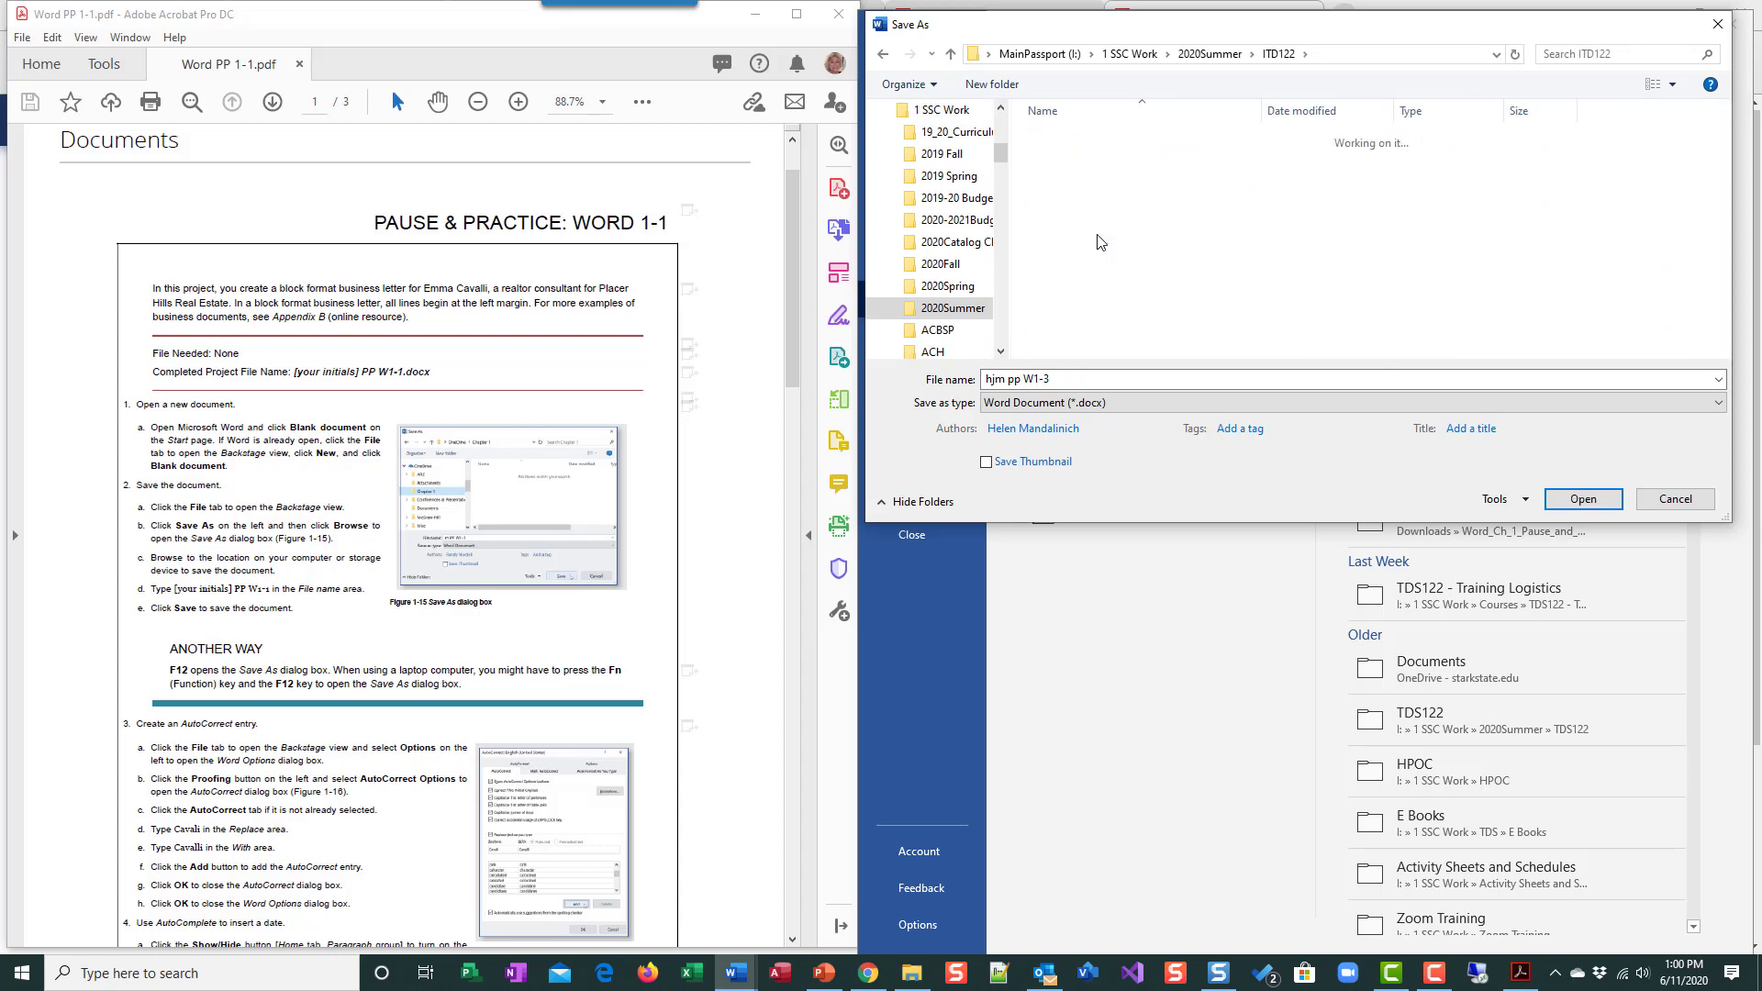
click(1583, 497)
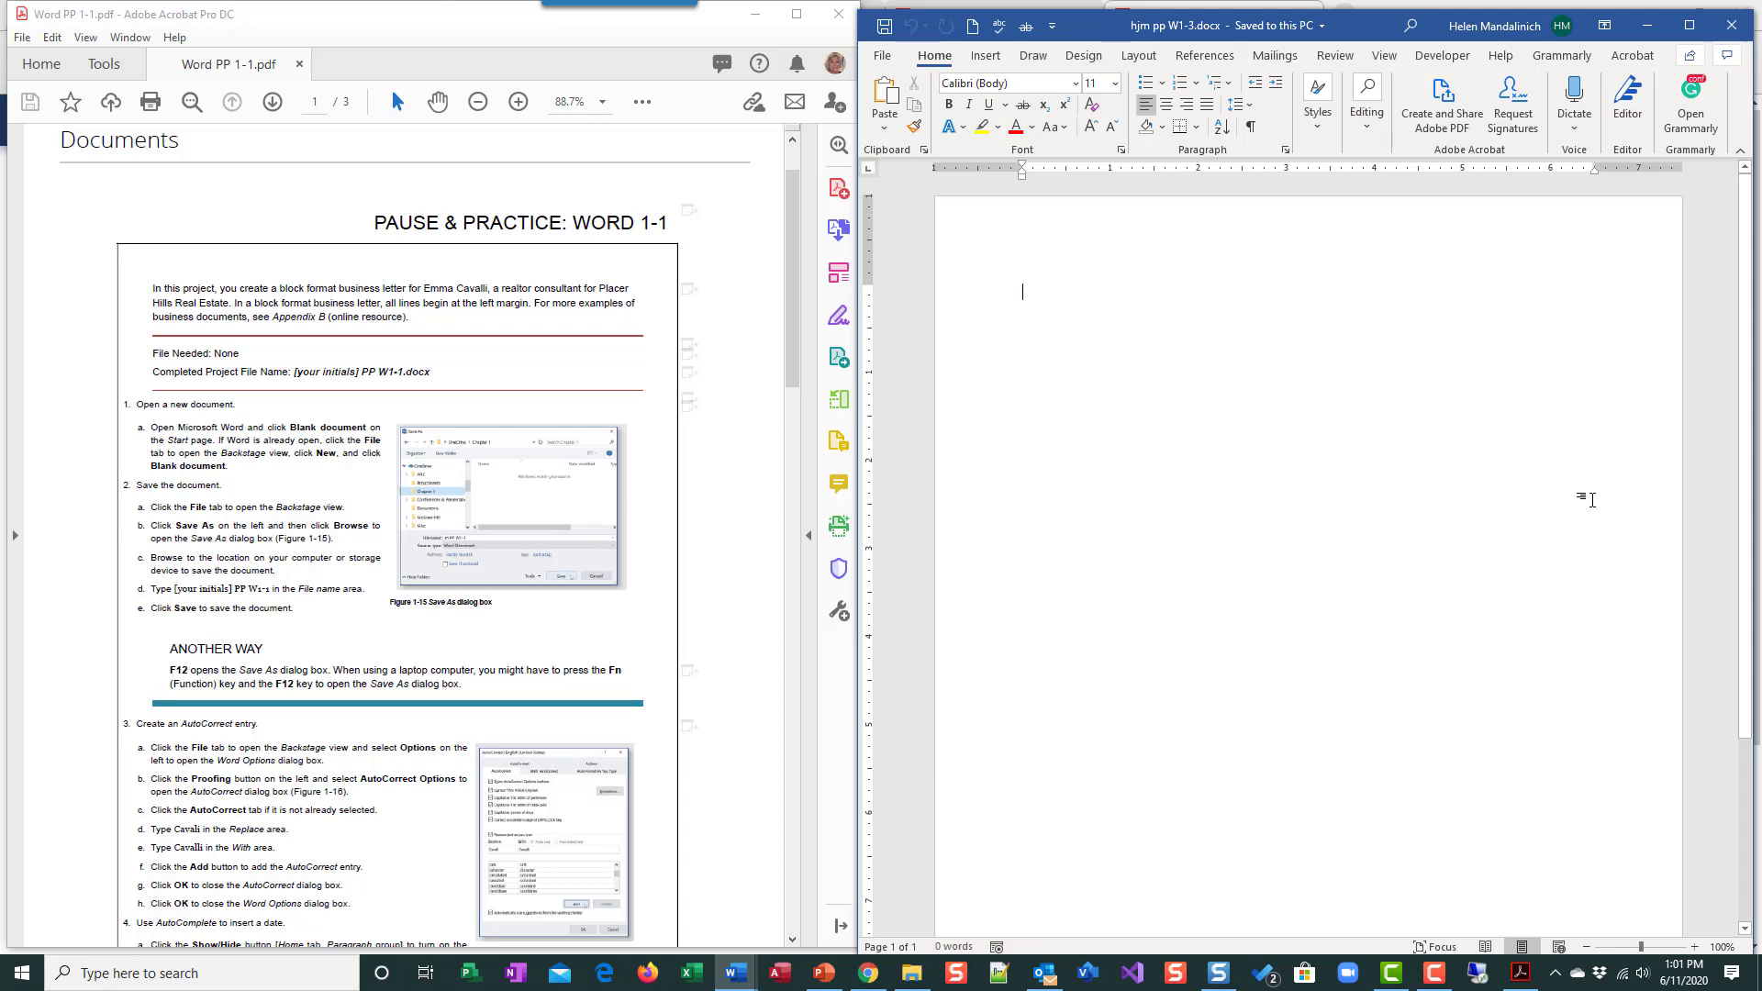
- Open the AutoCorrect settings from Word's proofing options, following instruction 3 in the PDF
scroll(114, 418, down, 3)
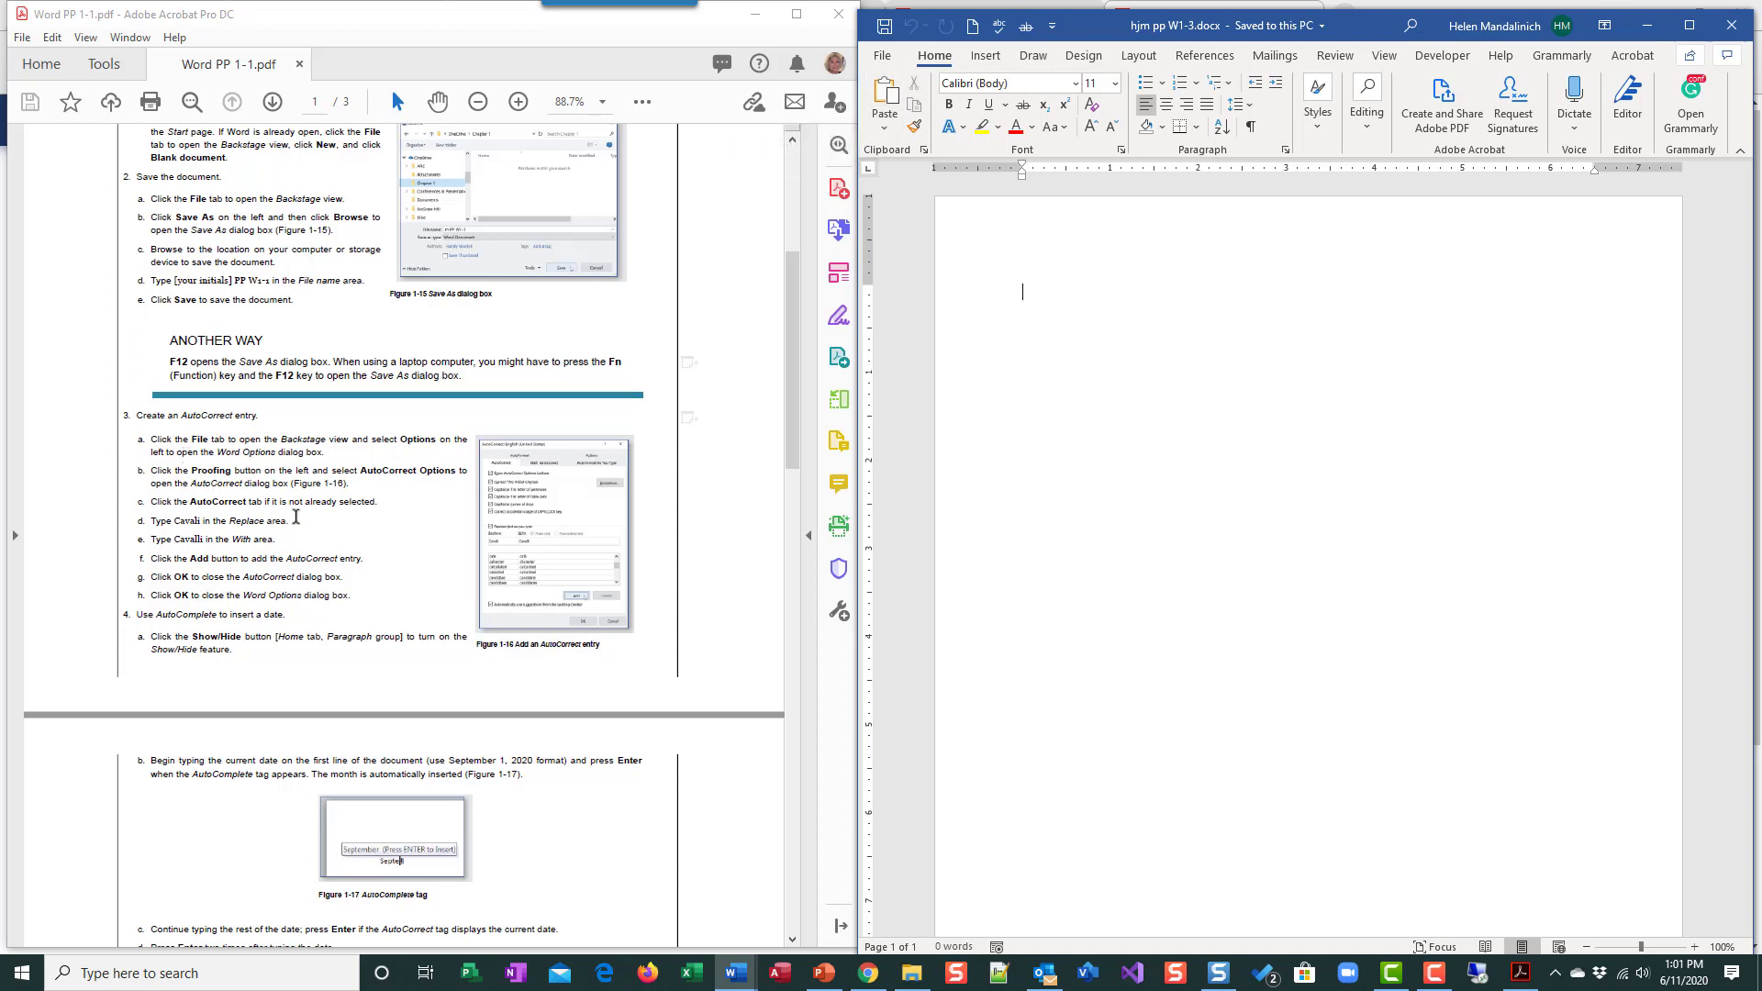
click(884, 56)
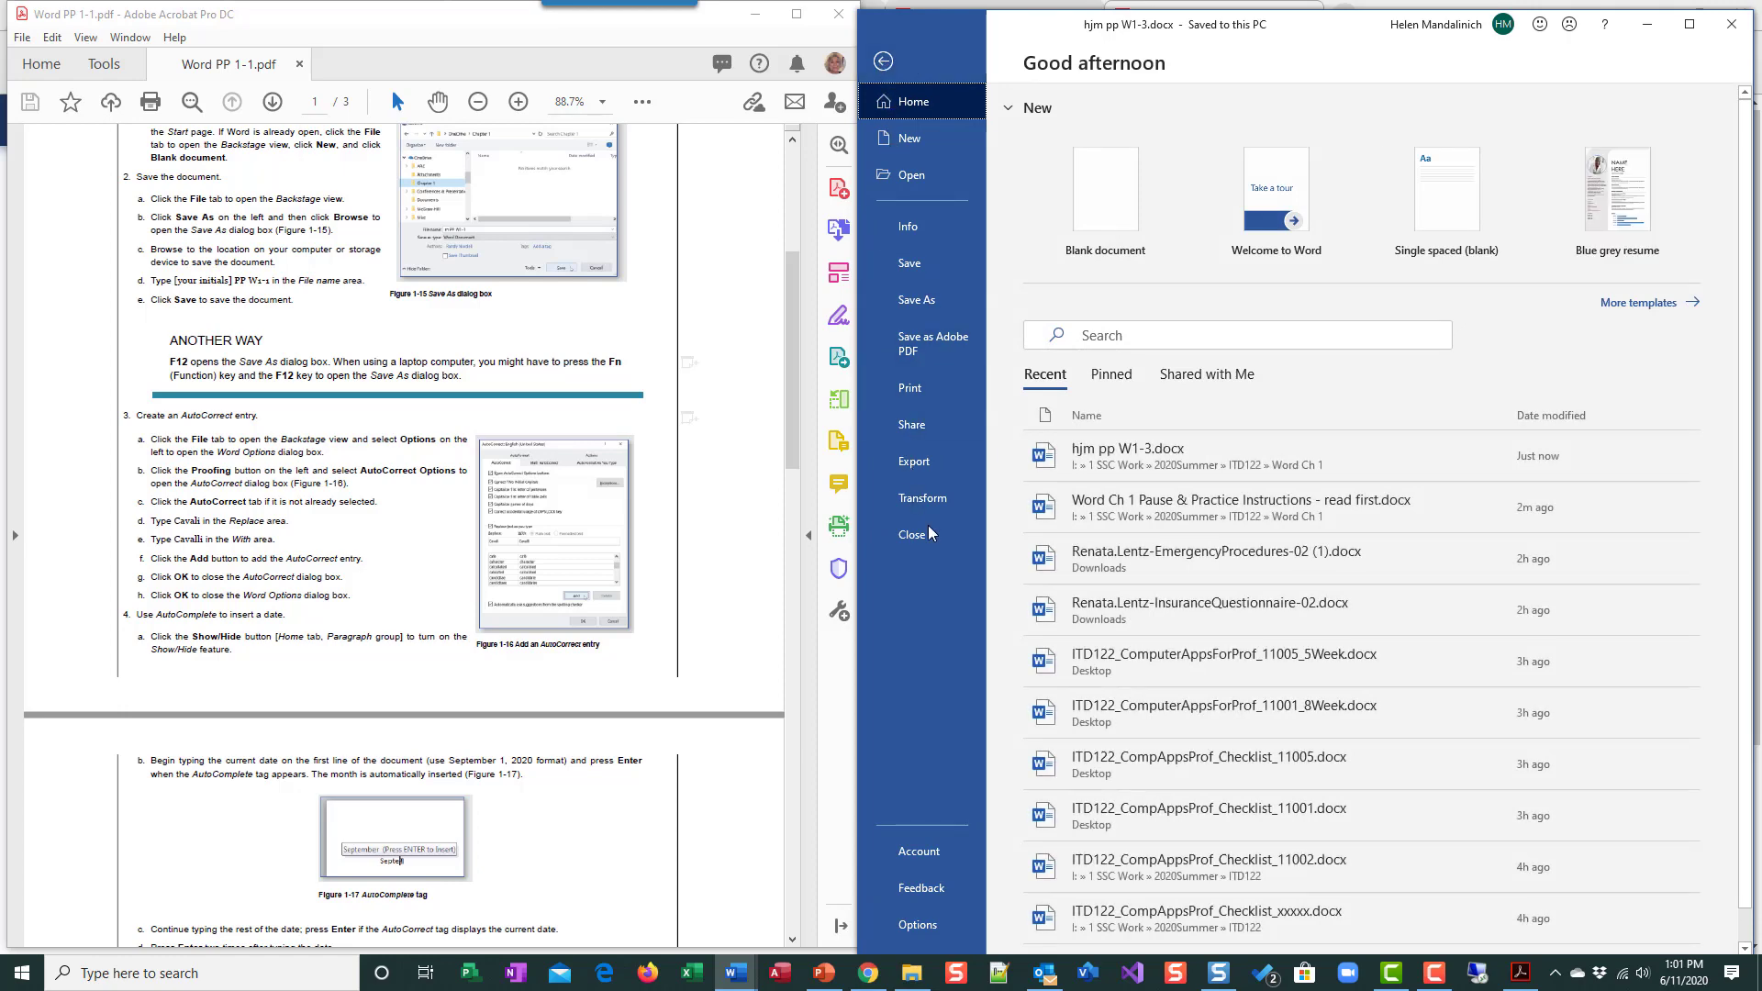
click(918, 924)
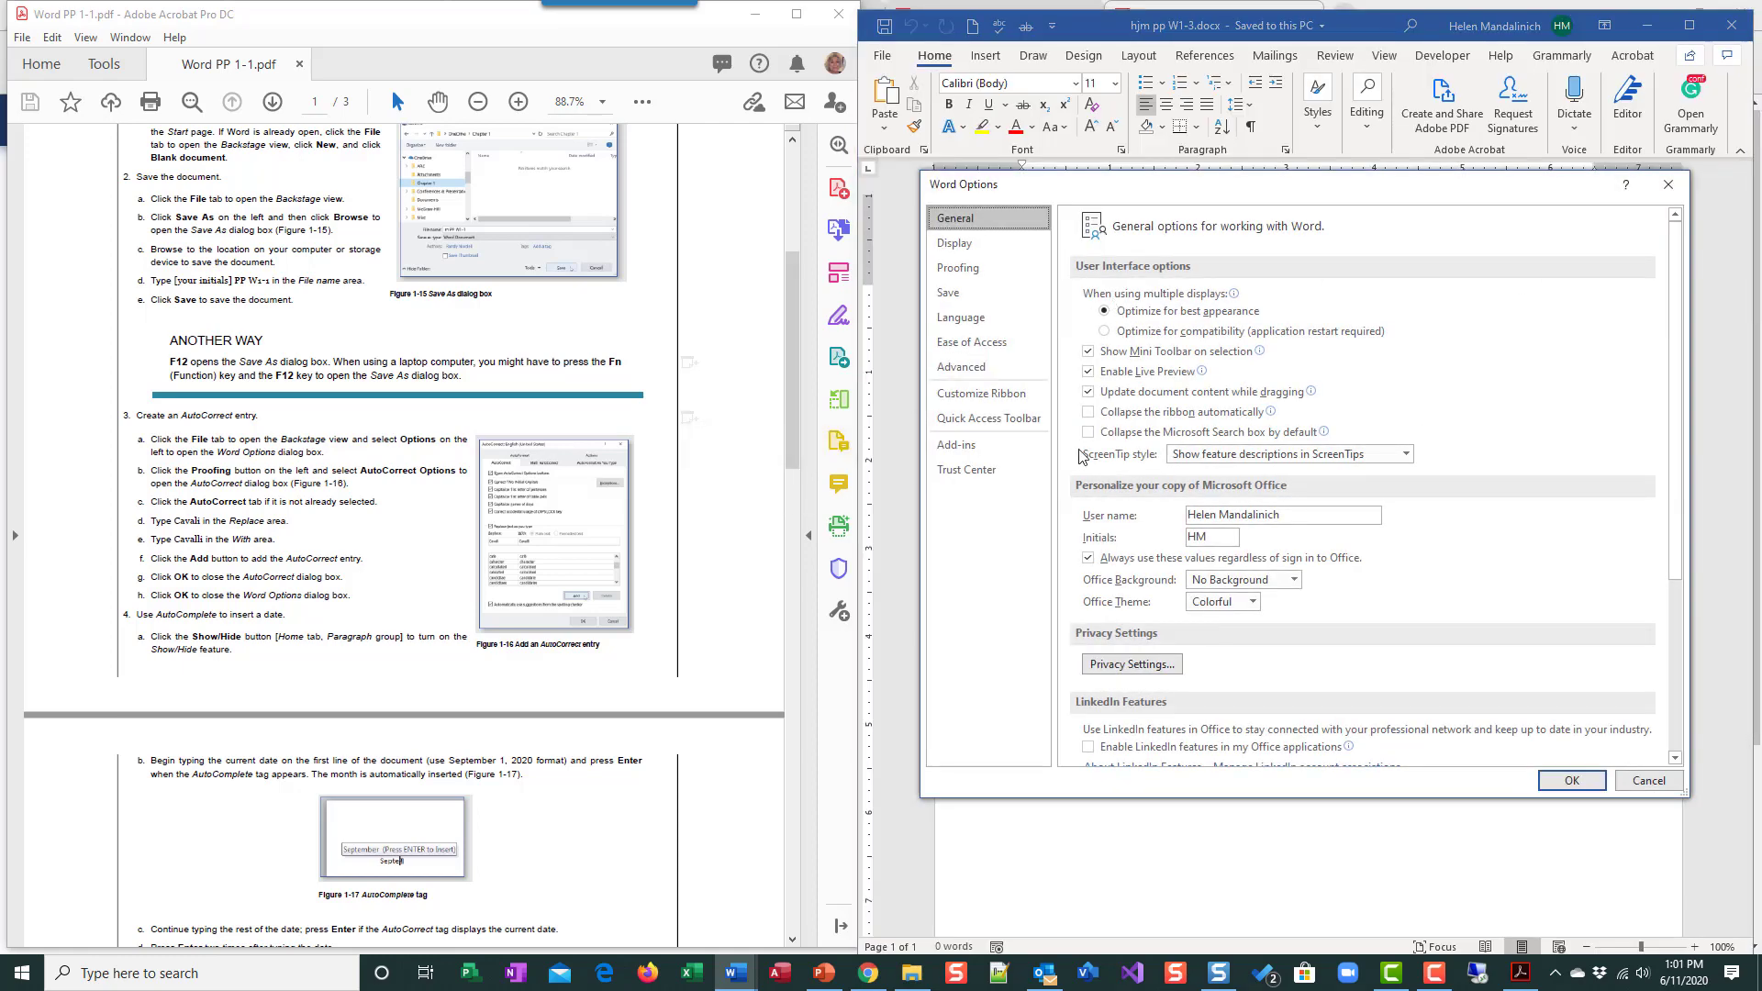
click(973, 268)
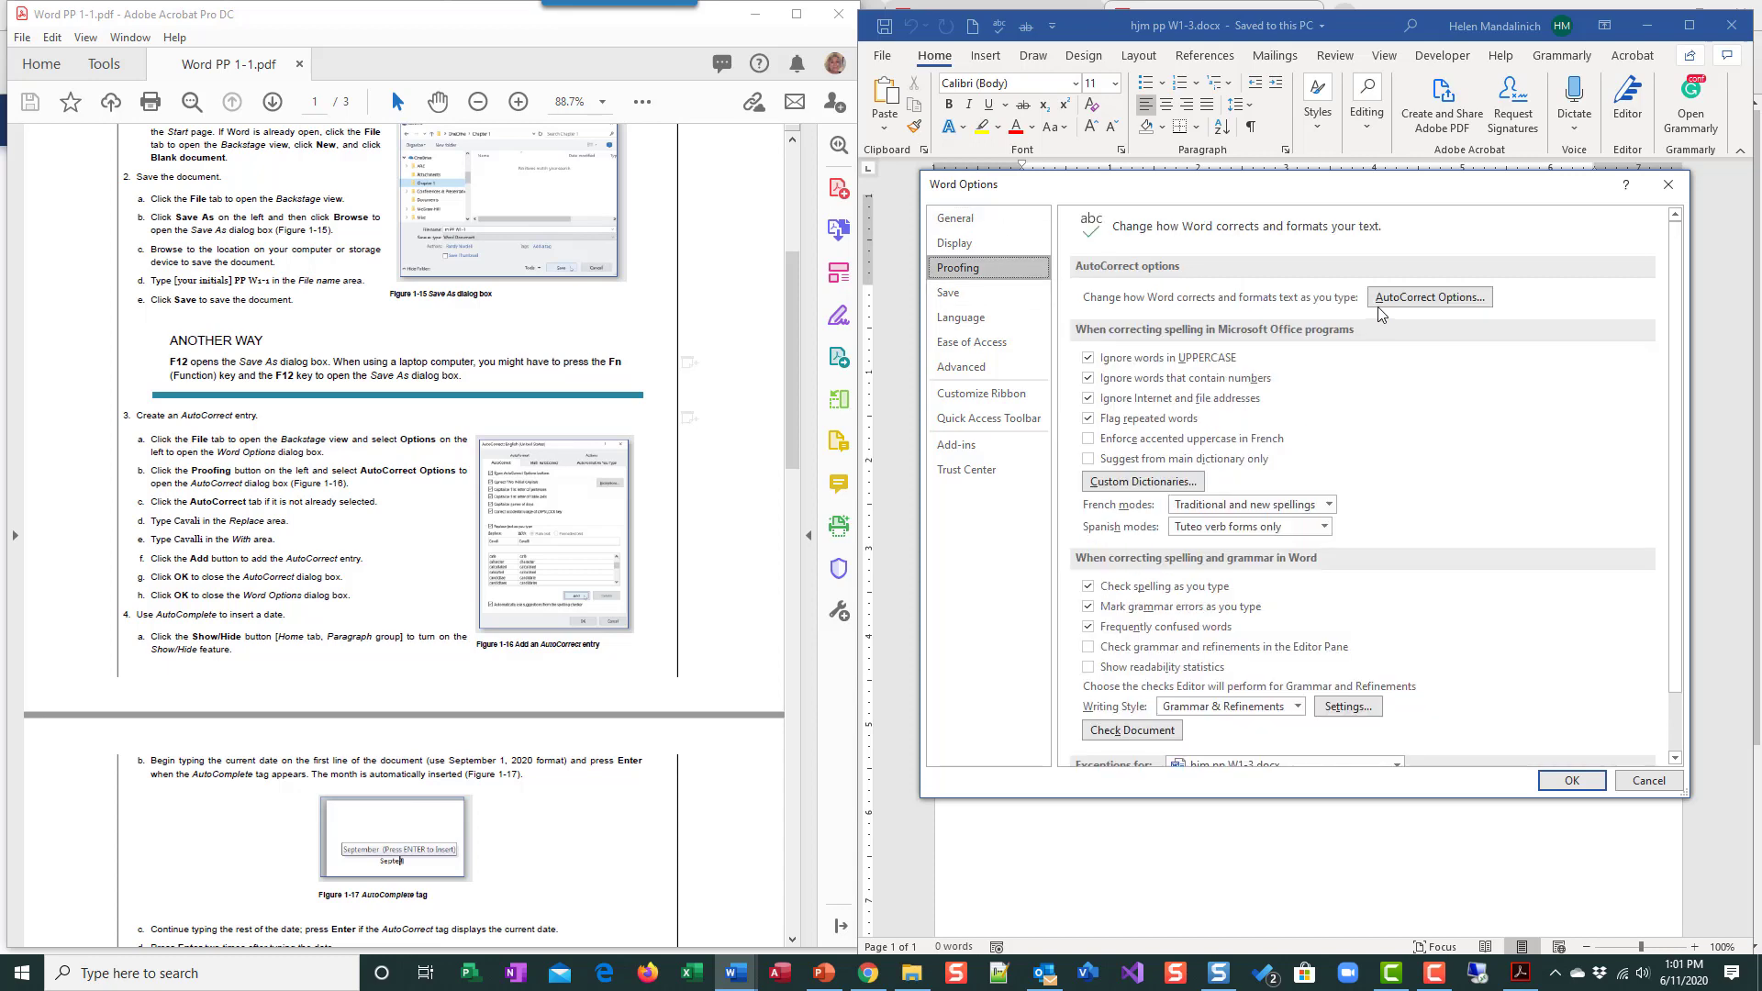
click(1409, 306)
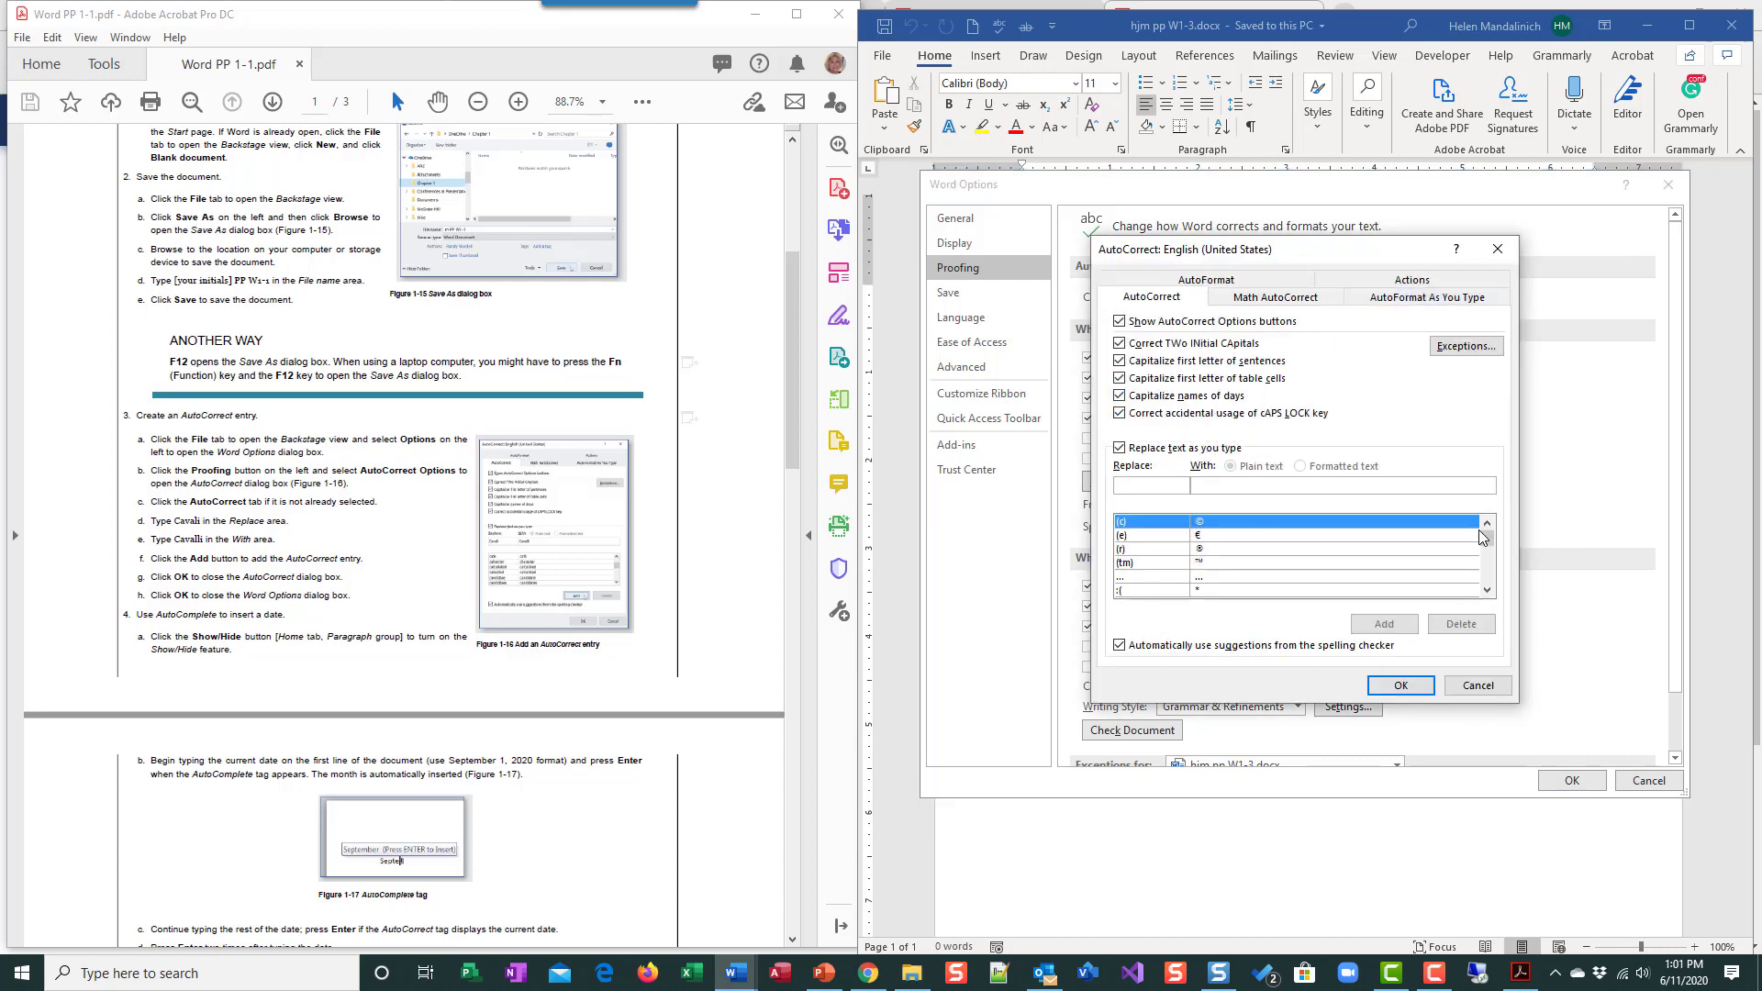
- Add an AutoCorrect entry replacing the realtor's surname misspelled with a single l by its double-l spelling, and accept the options
mouse_move(1487, 539)
mouse_down()
mouse_move(1489, 569)
mouse_move(1491, 521)
mouse_up()
text(Cava)
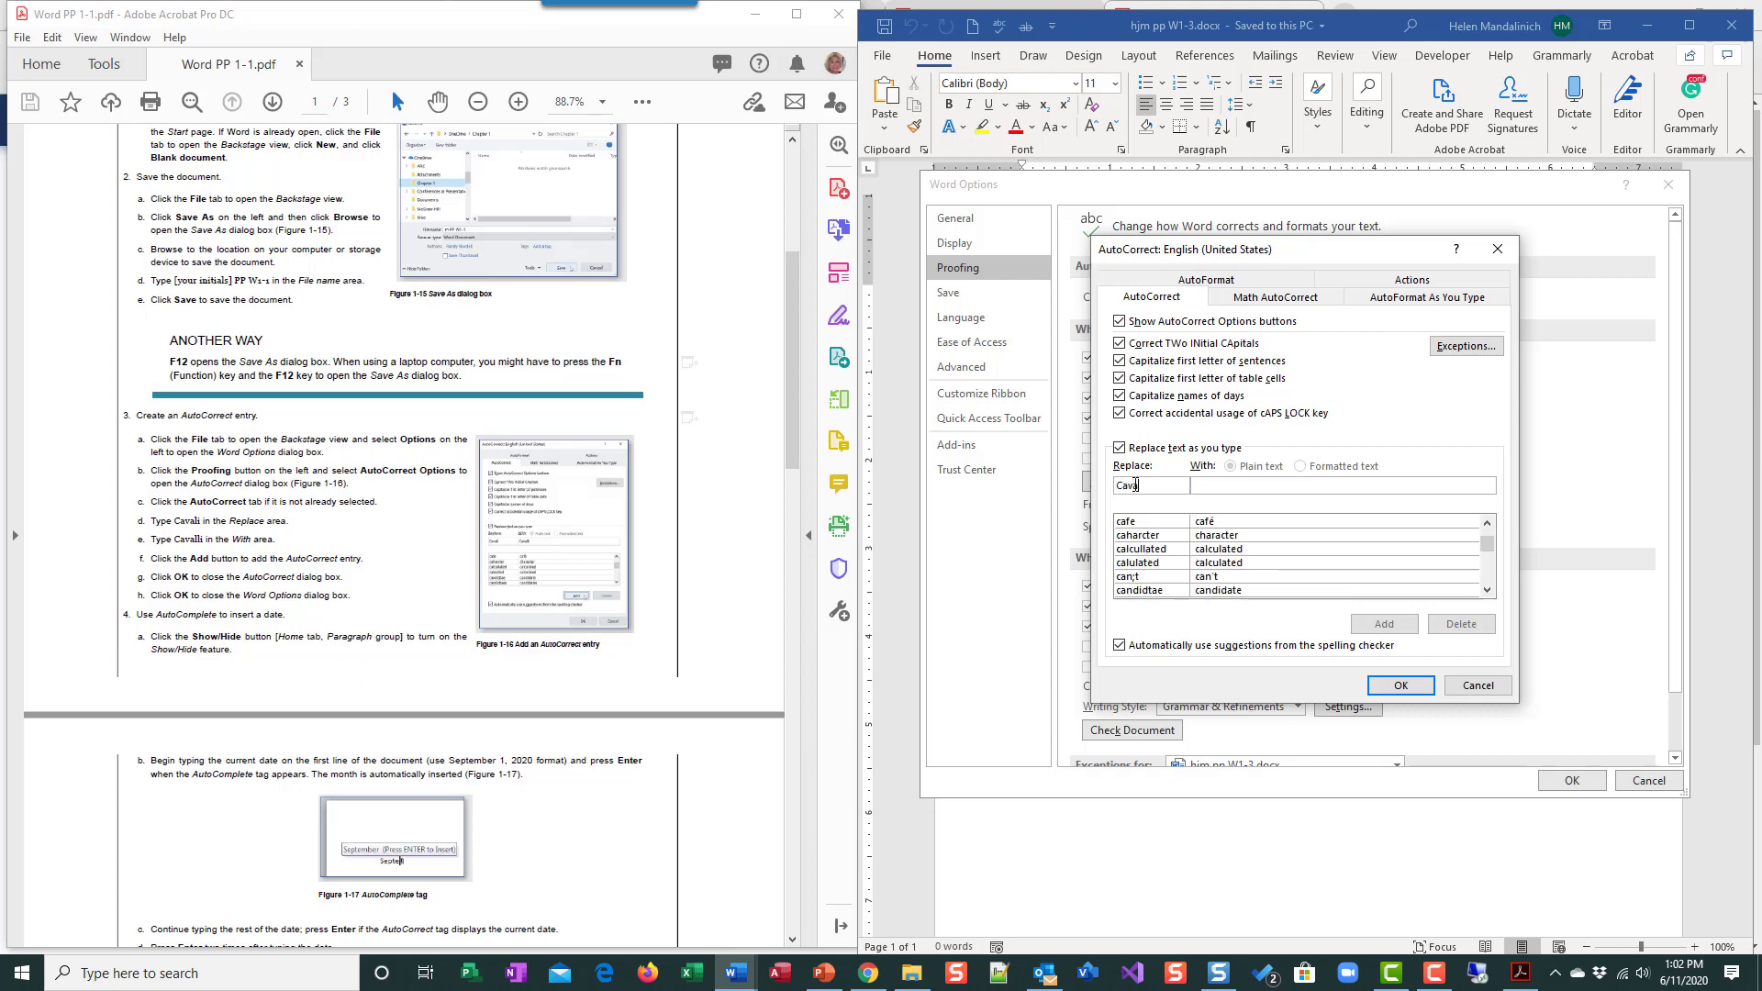
text(ll)
key(BackSpace)
key(BackSpace)
text(;Cavalli)
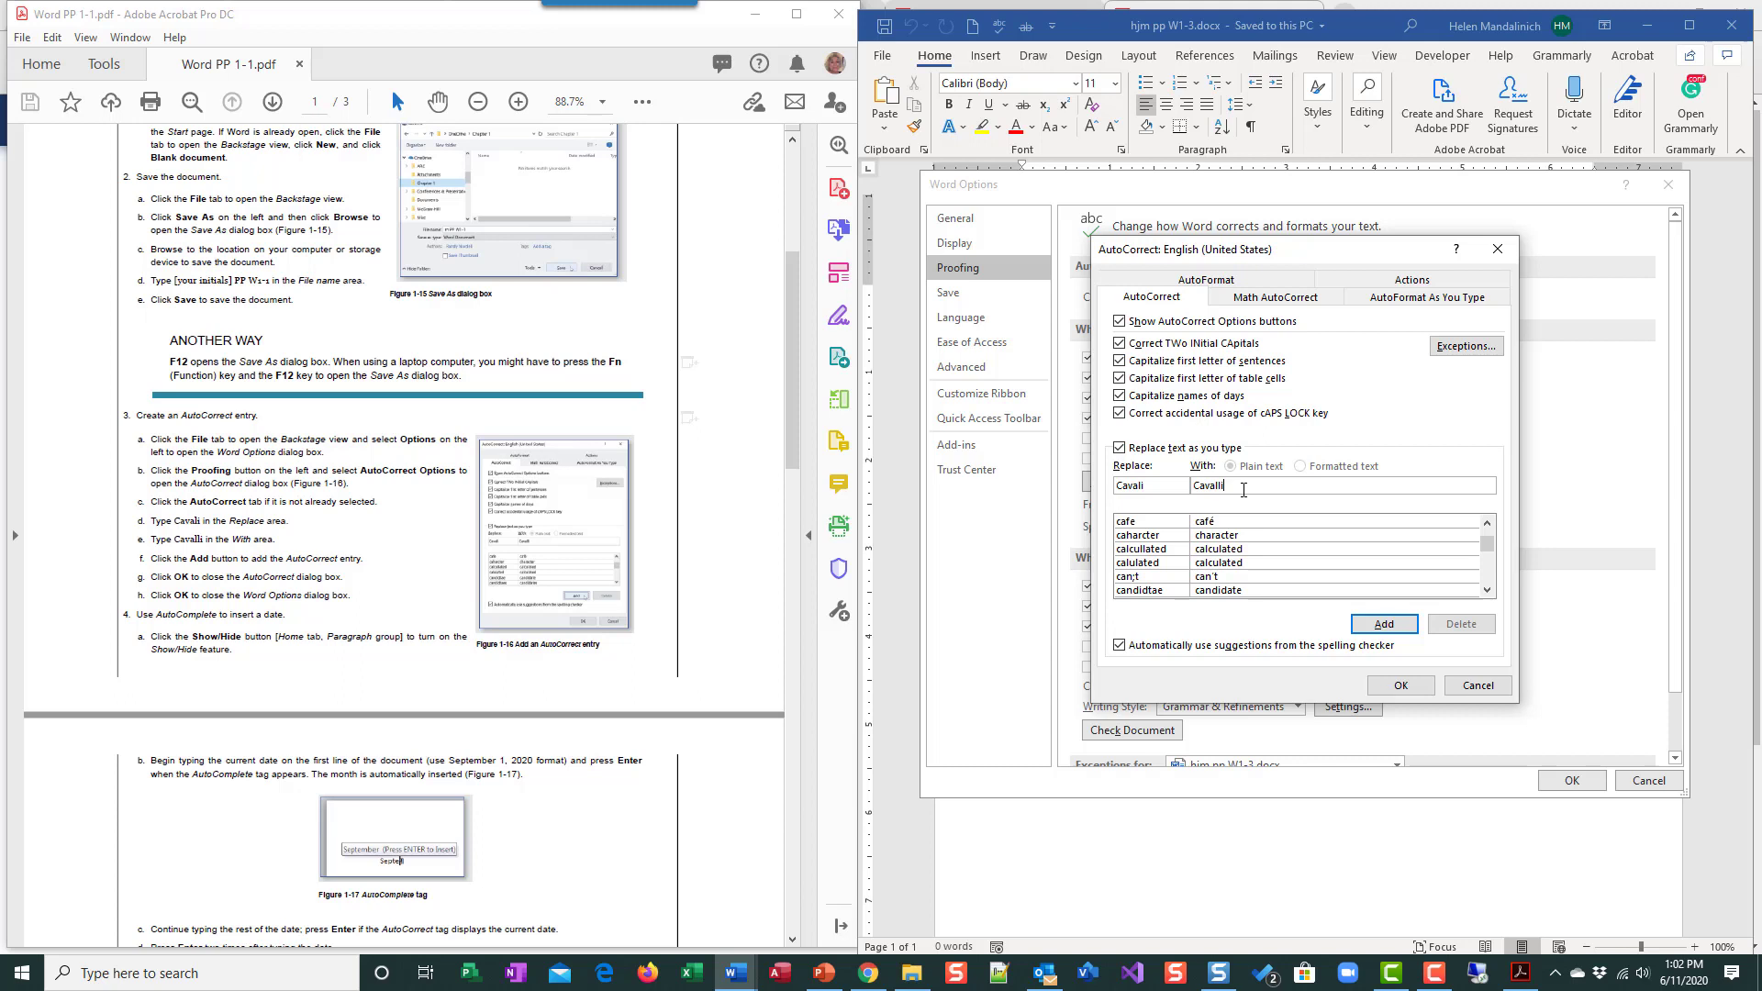
click(1382, 625)
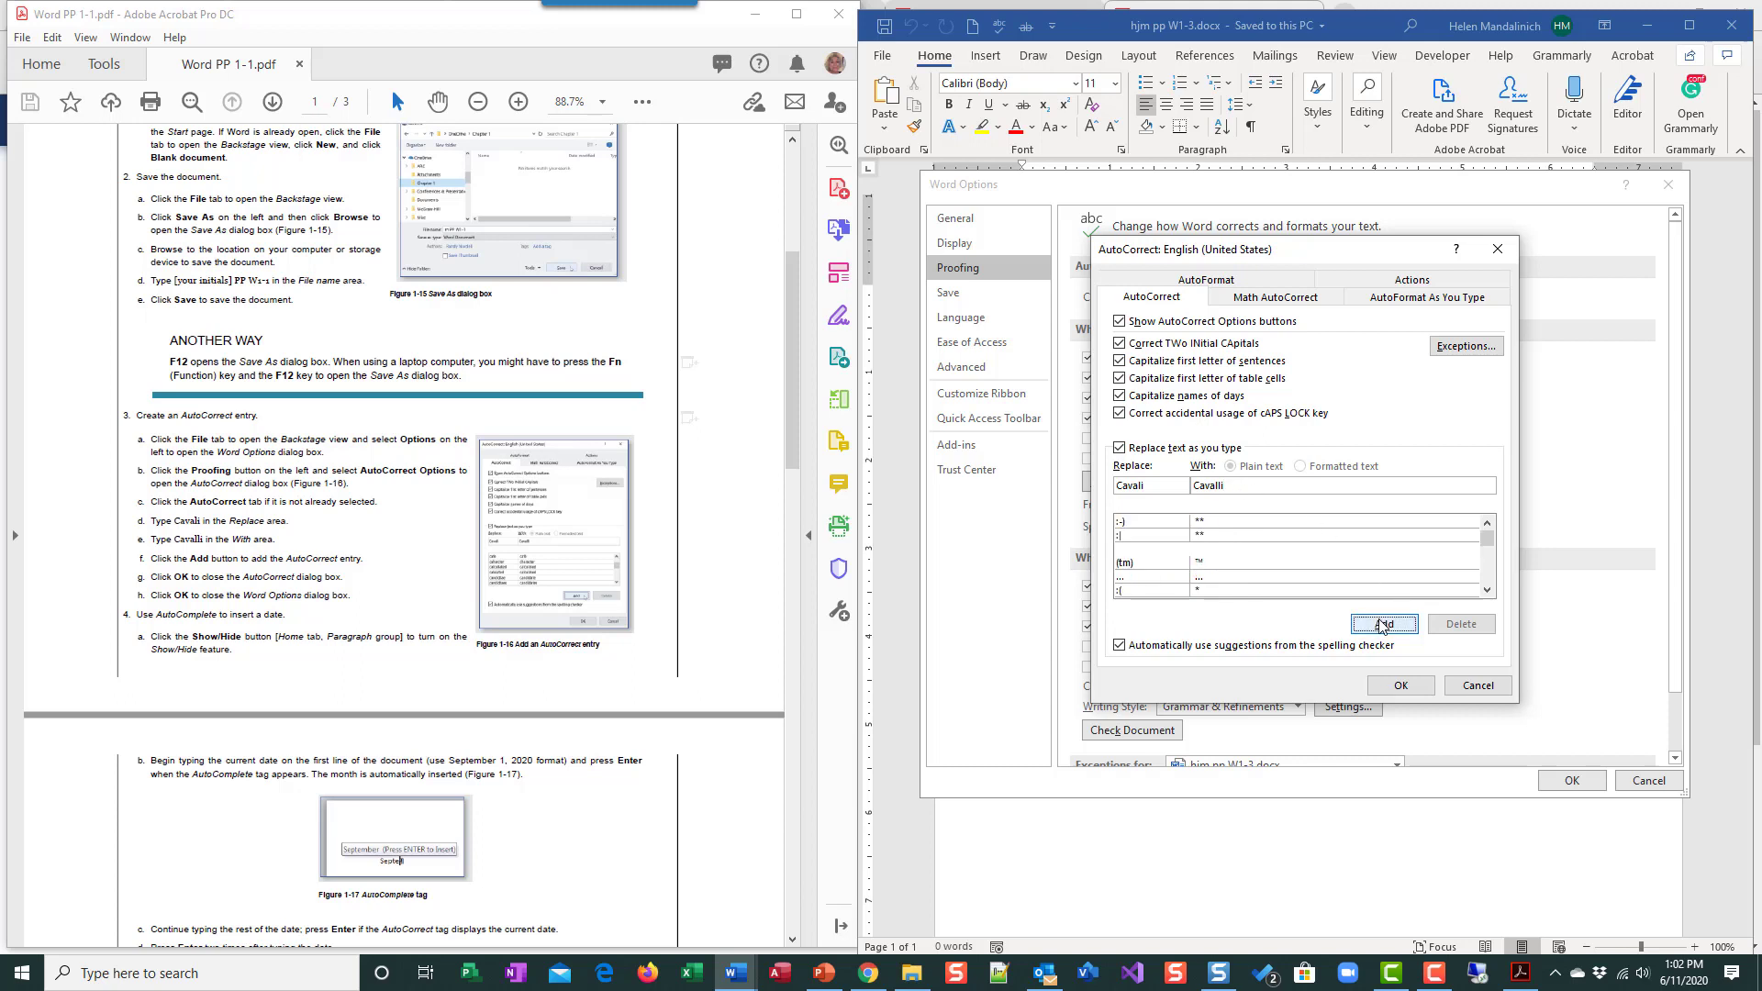
click(1402, 687)
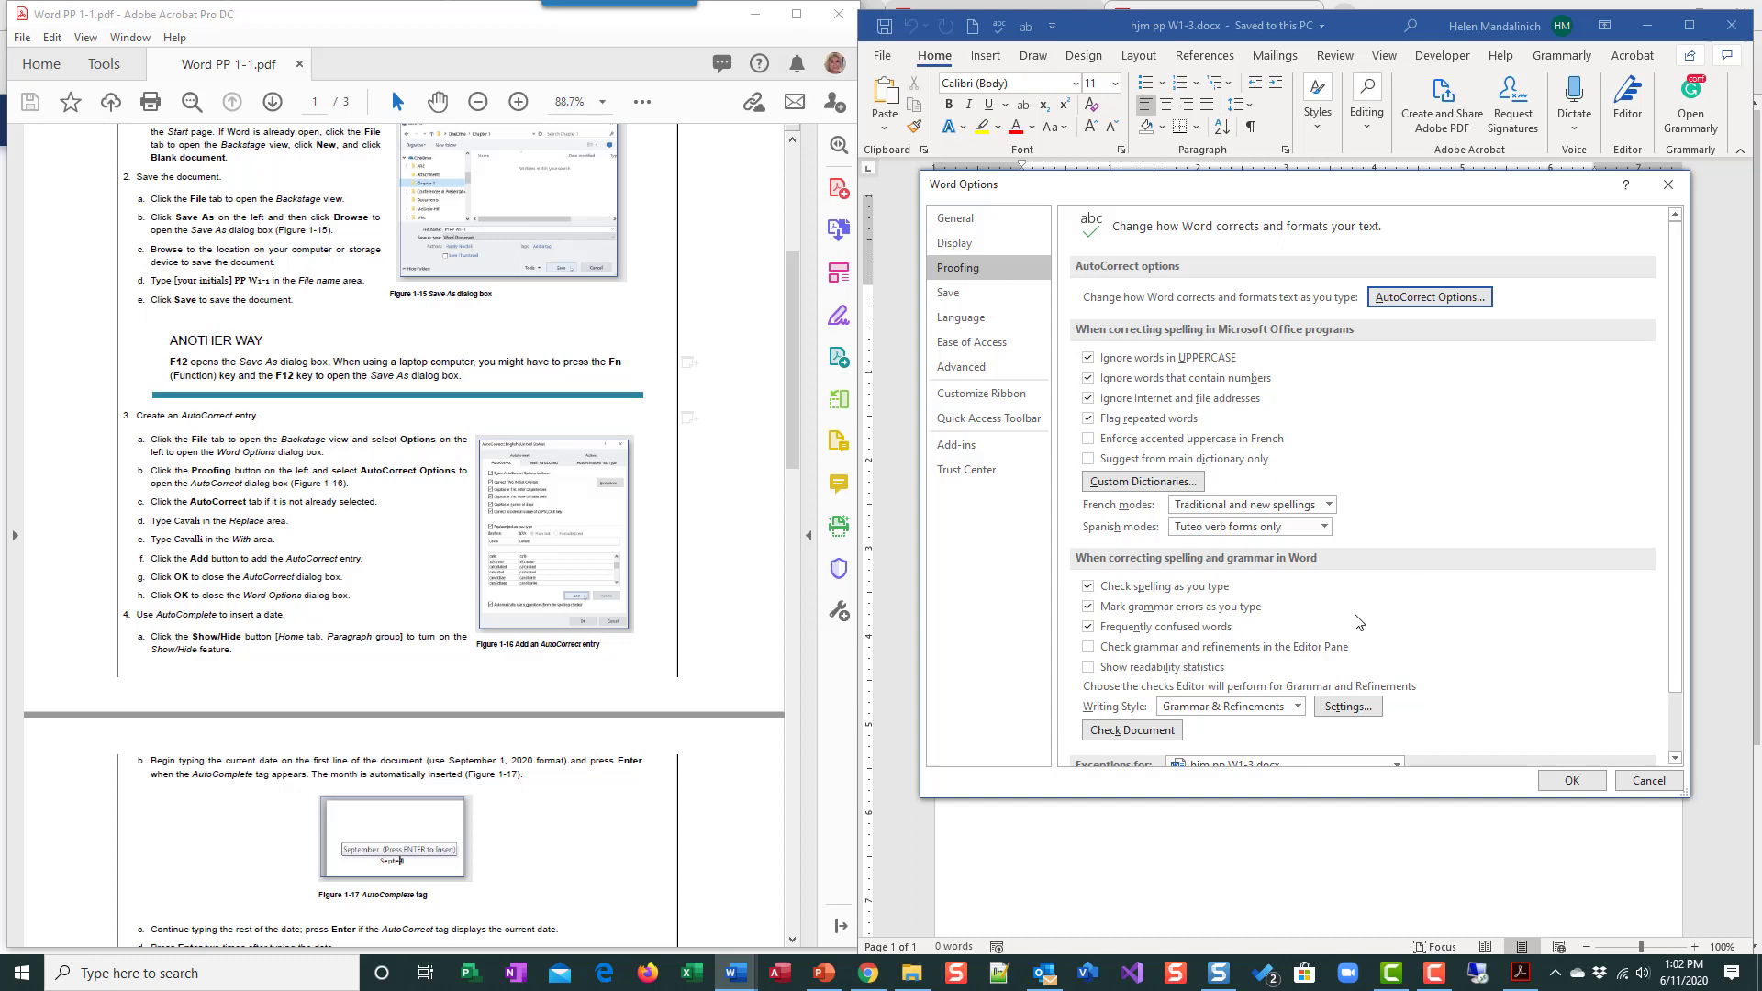
click(1569, 781)
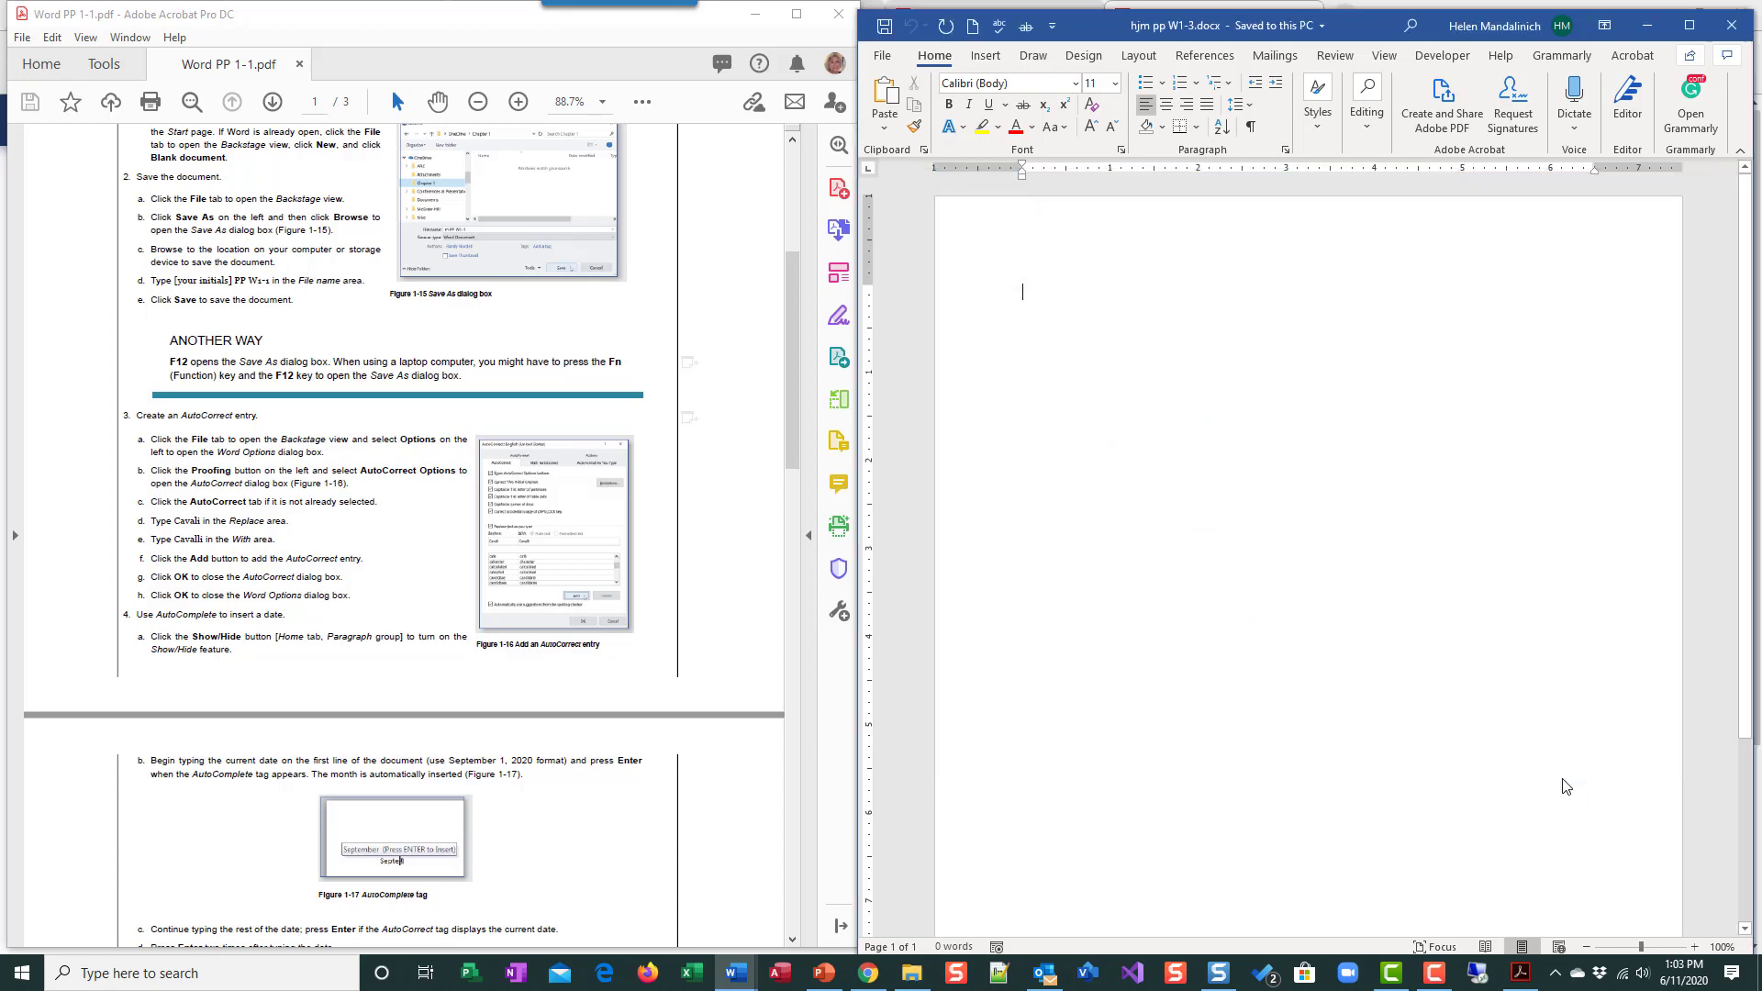
- Review the AutoComplete date instructions in the PDF and turn on Show/Hide formatting marks in the Word document
scroll(165, 554, down, 3)
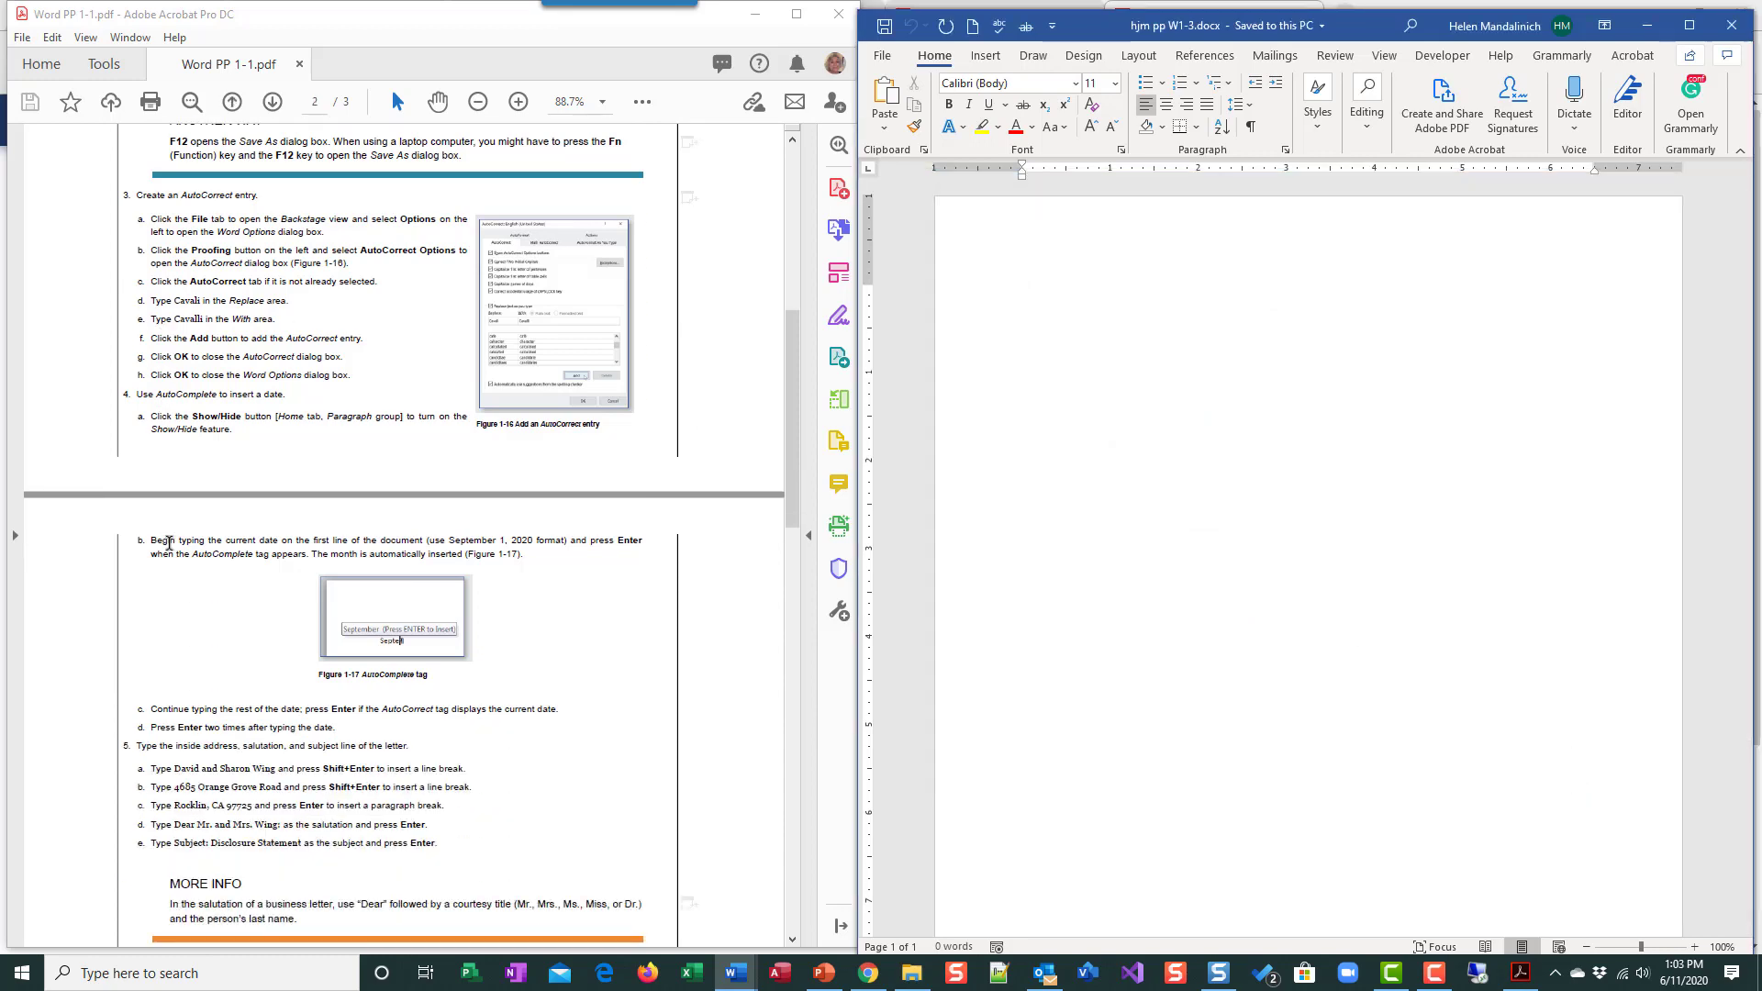
scroll(165, 553, down, 1)
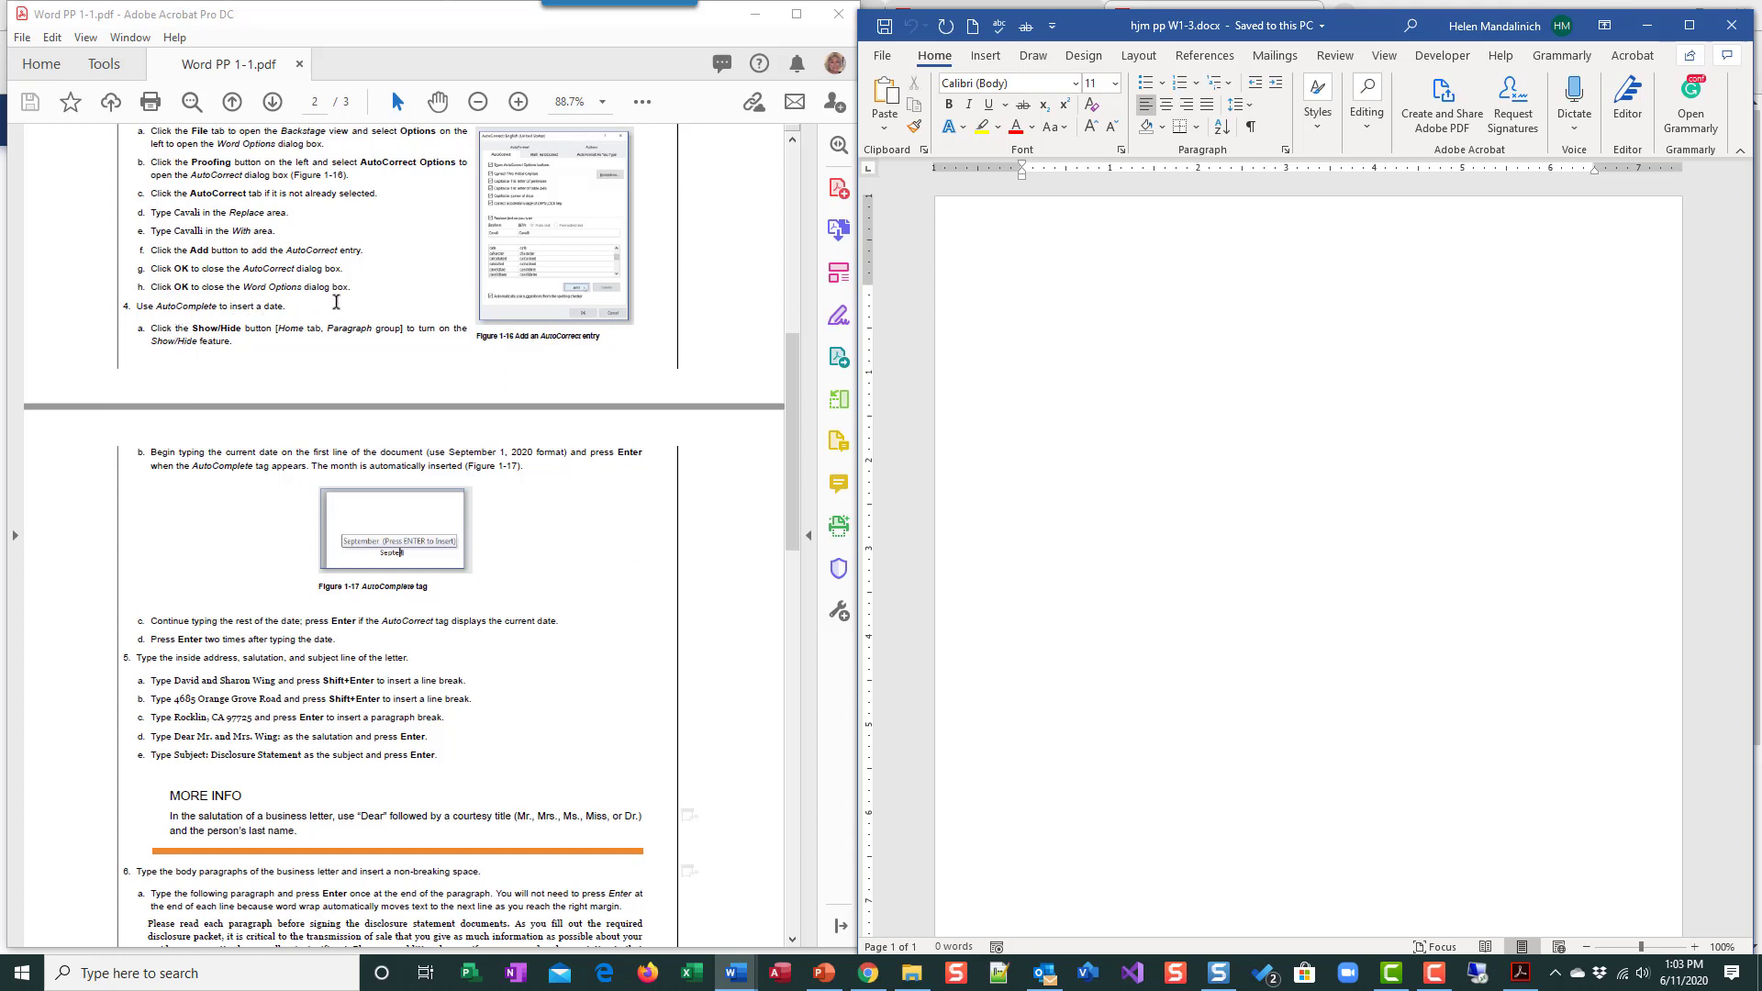
scroll(349, 424, up, 3)
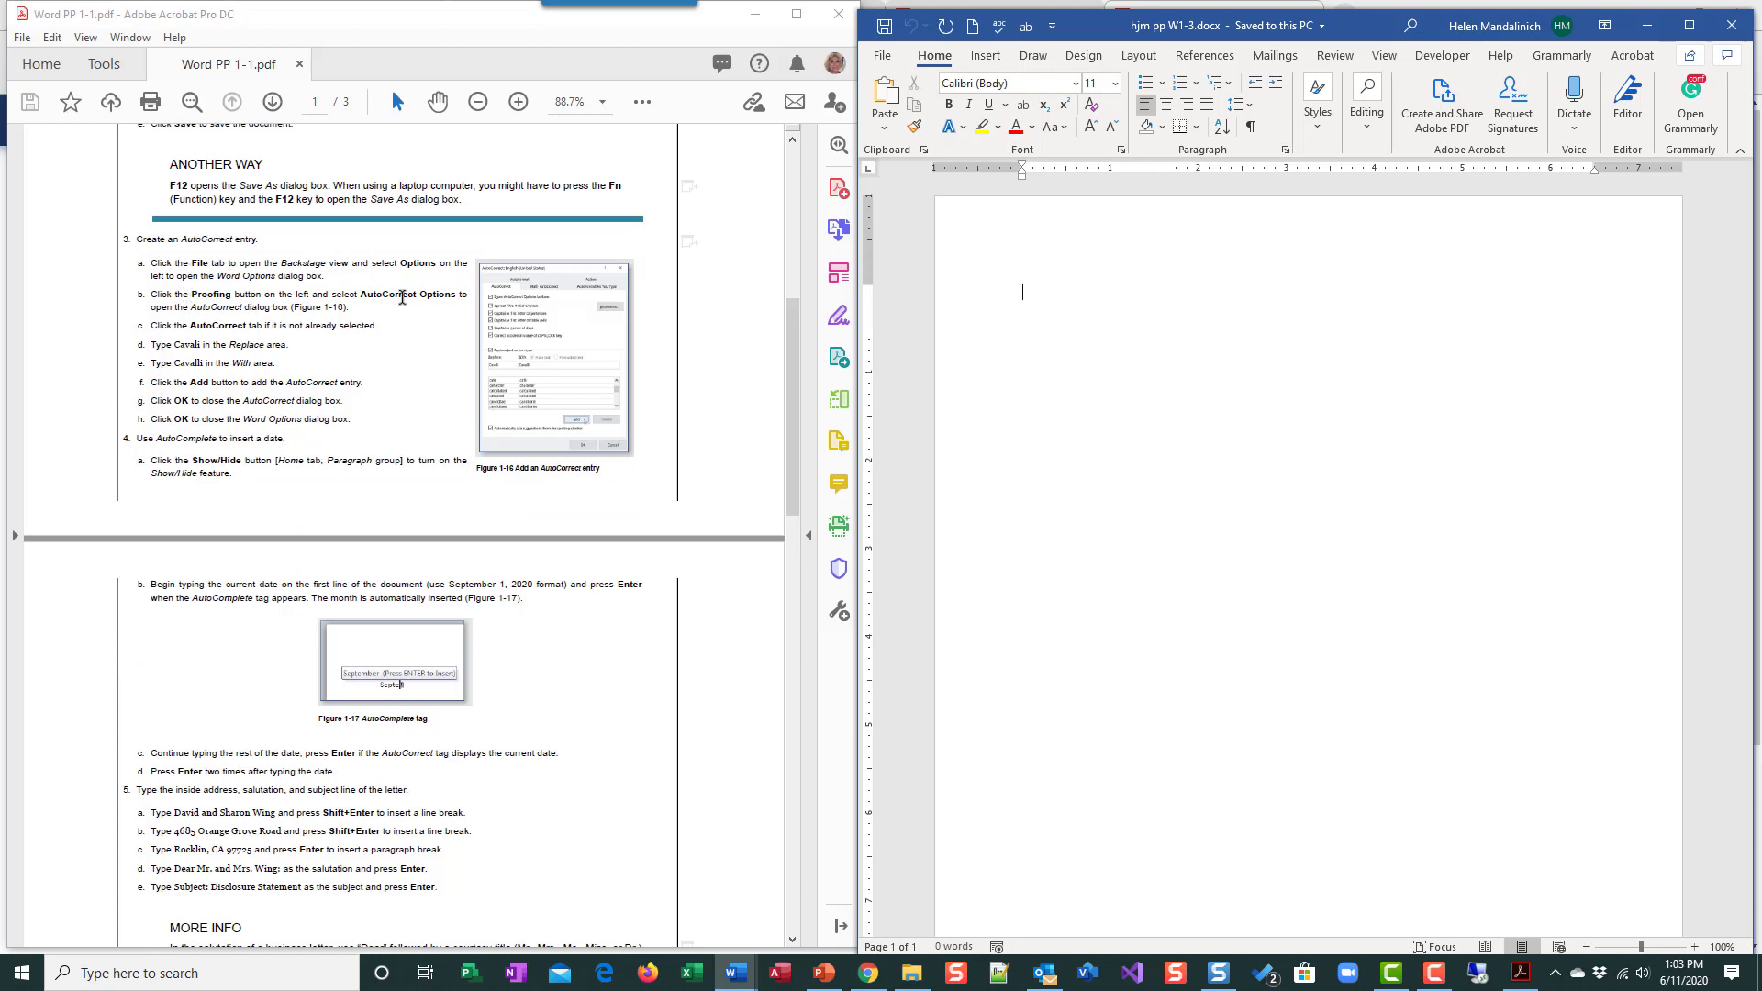
scroll(402, 298, down, 2)
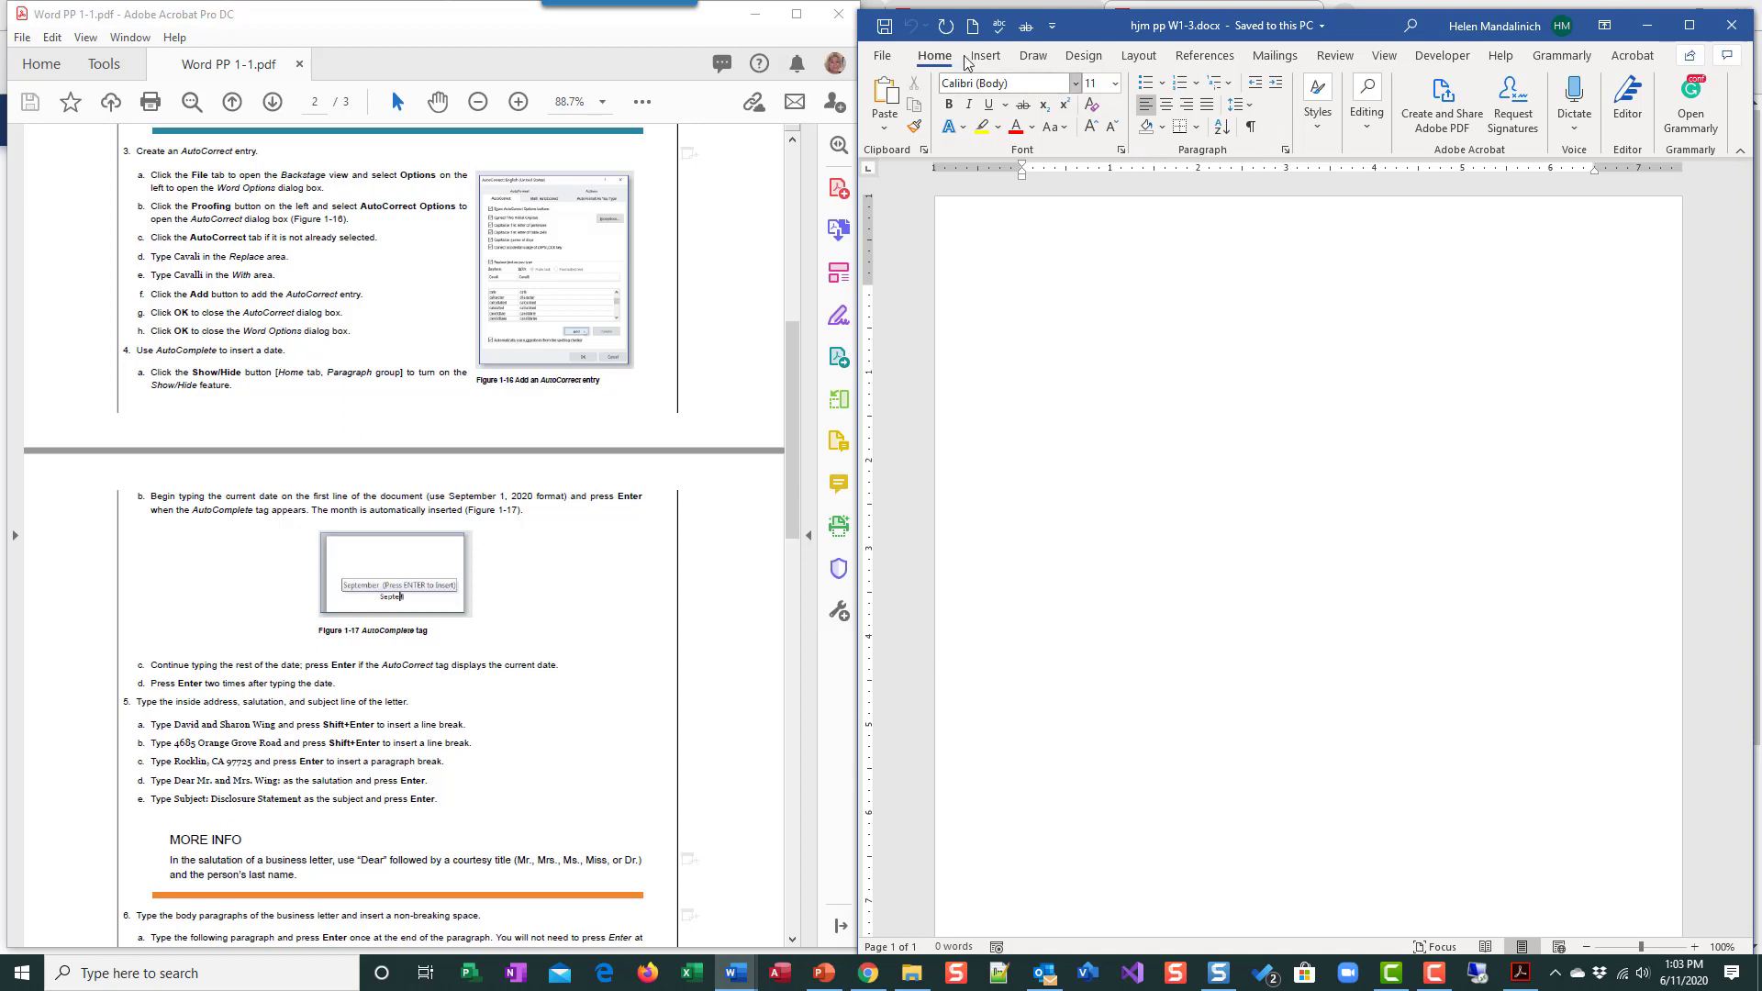
click(1254, 135)
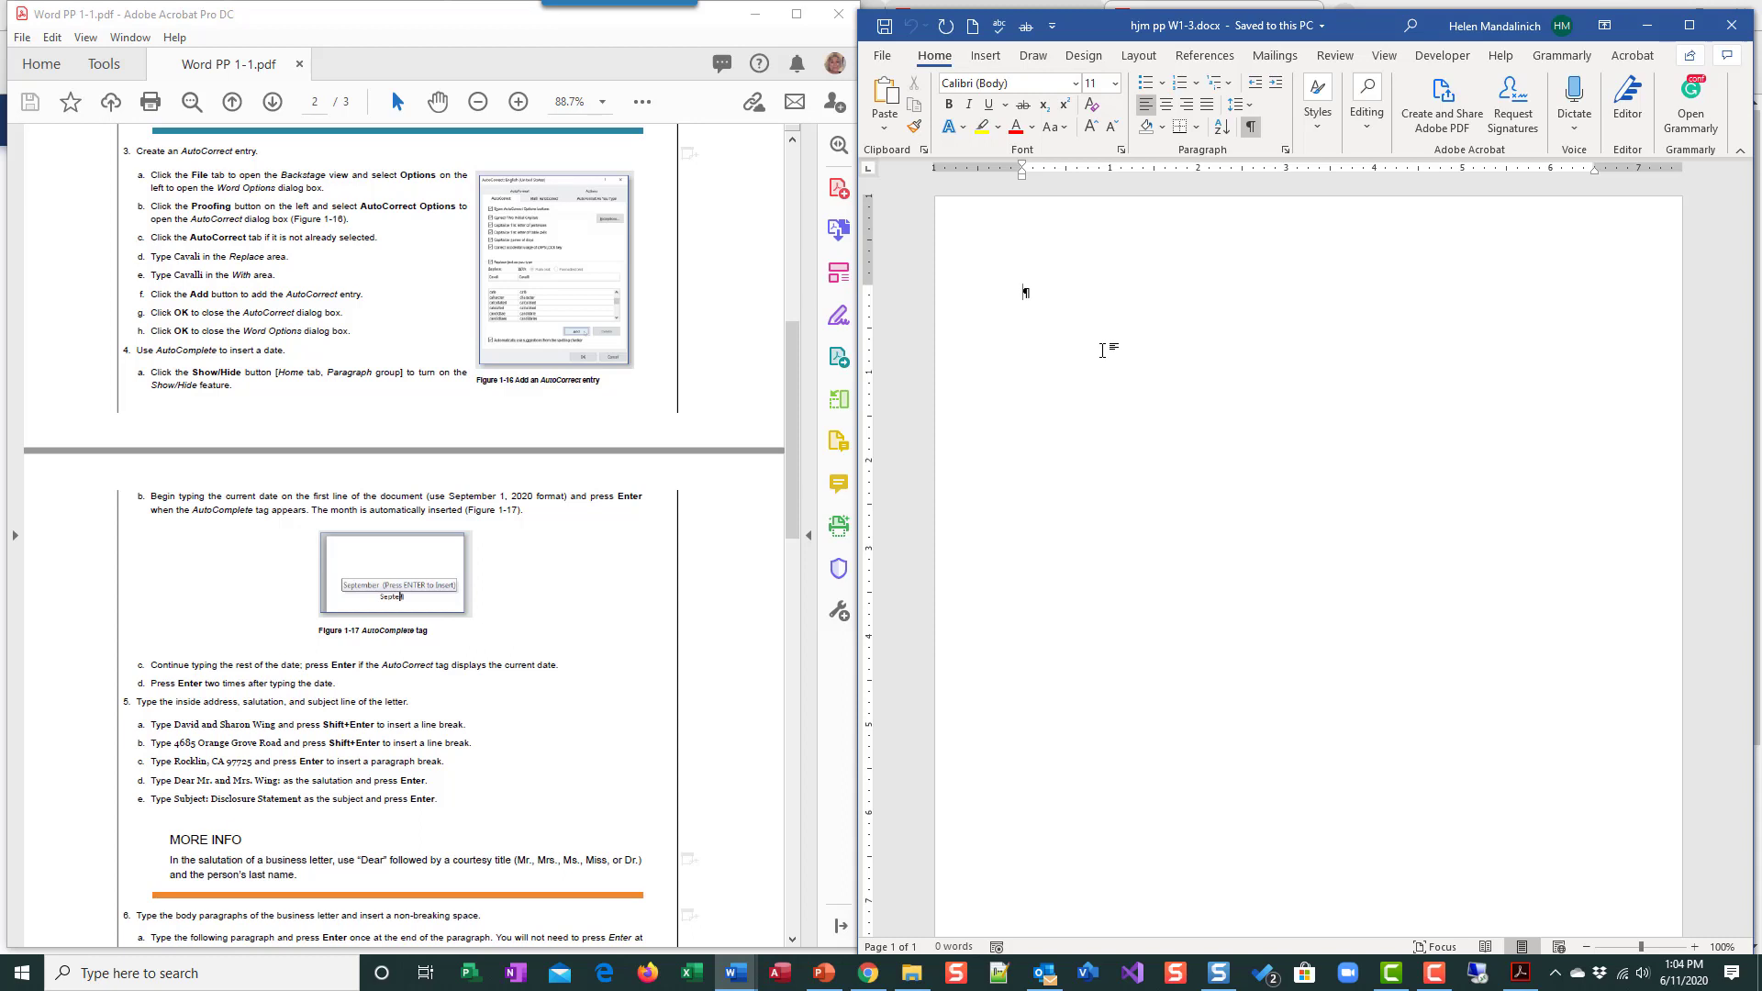
- Insert the date June 11, 2020 on the first line using AutoComplete, and leave a blank paragraph below it
text(Jun)
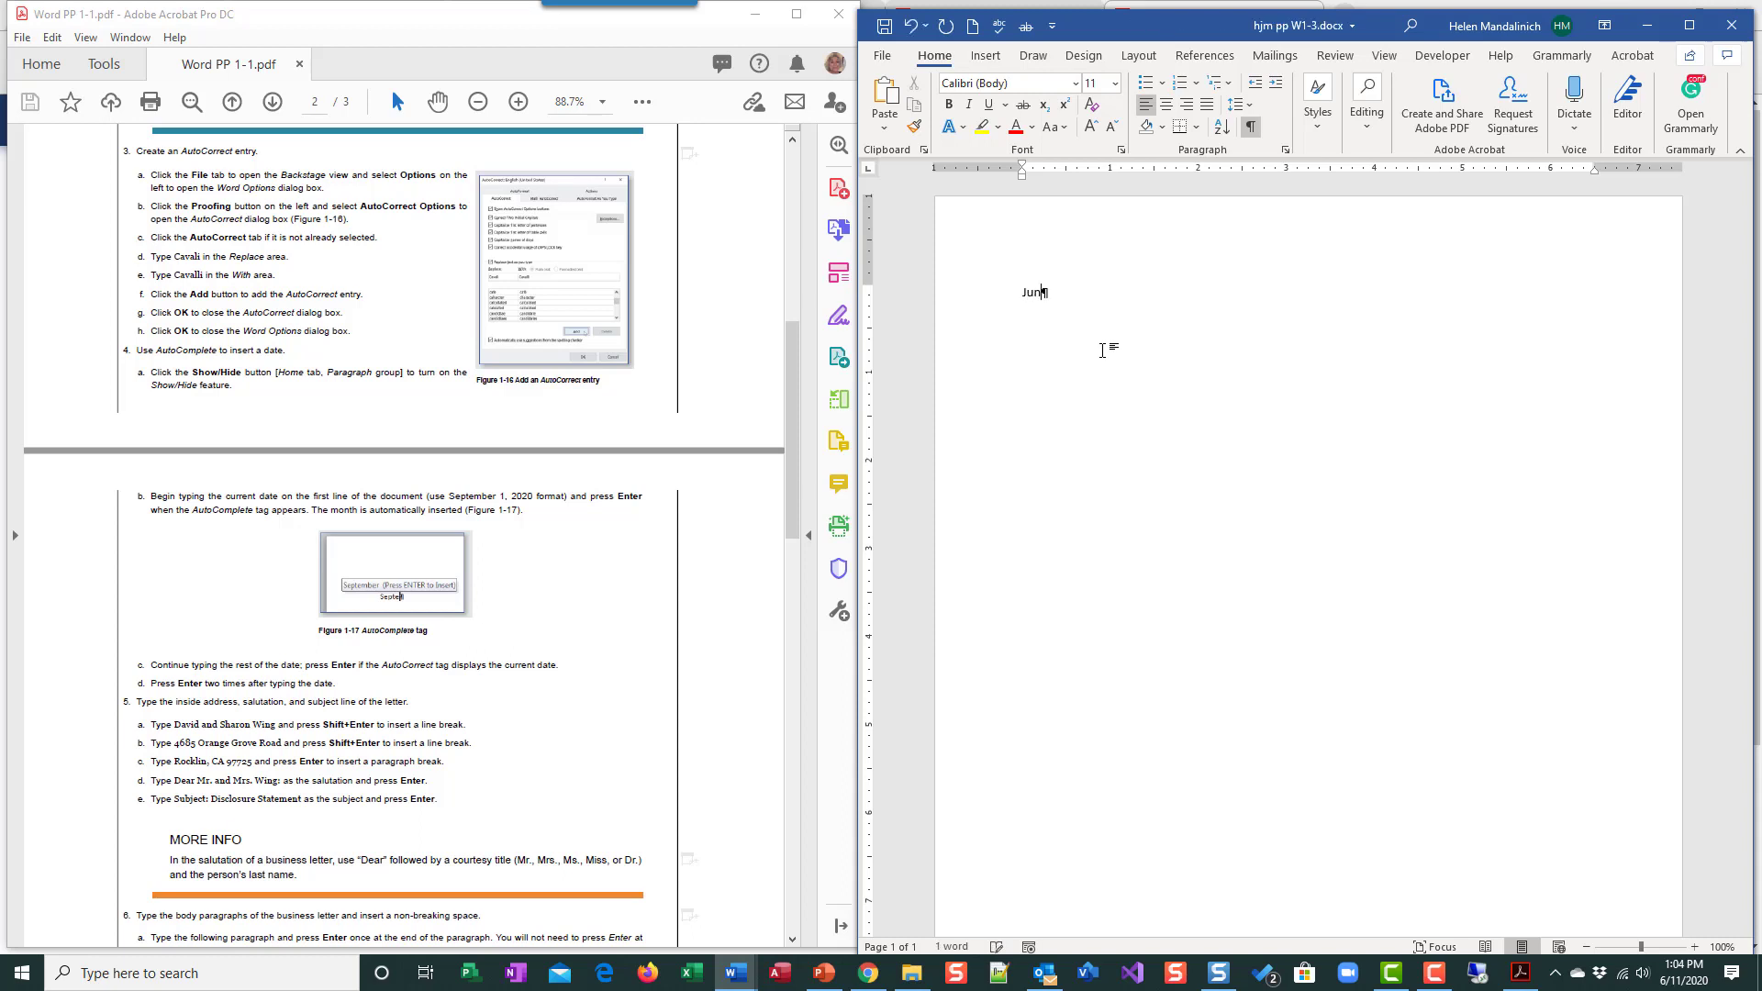
text(e)
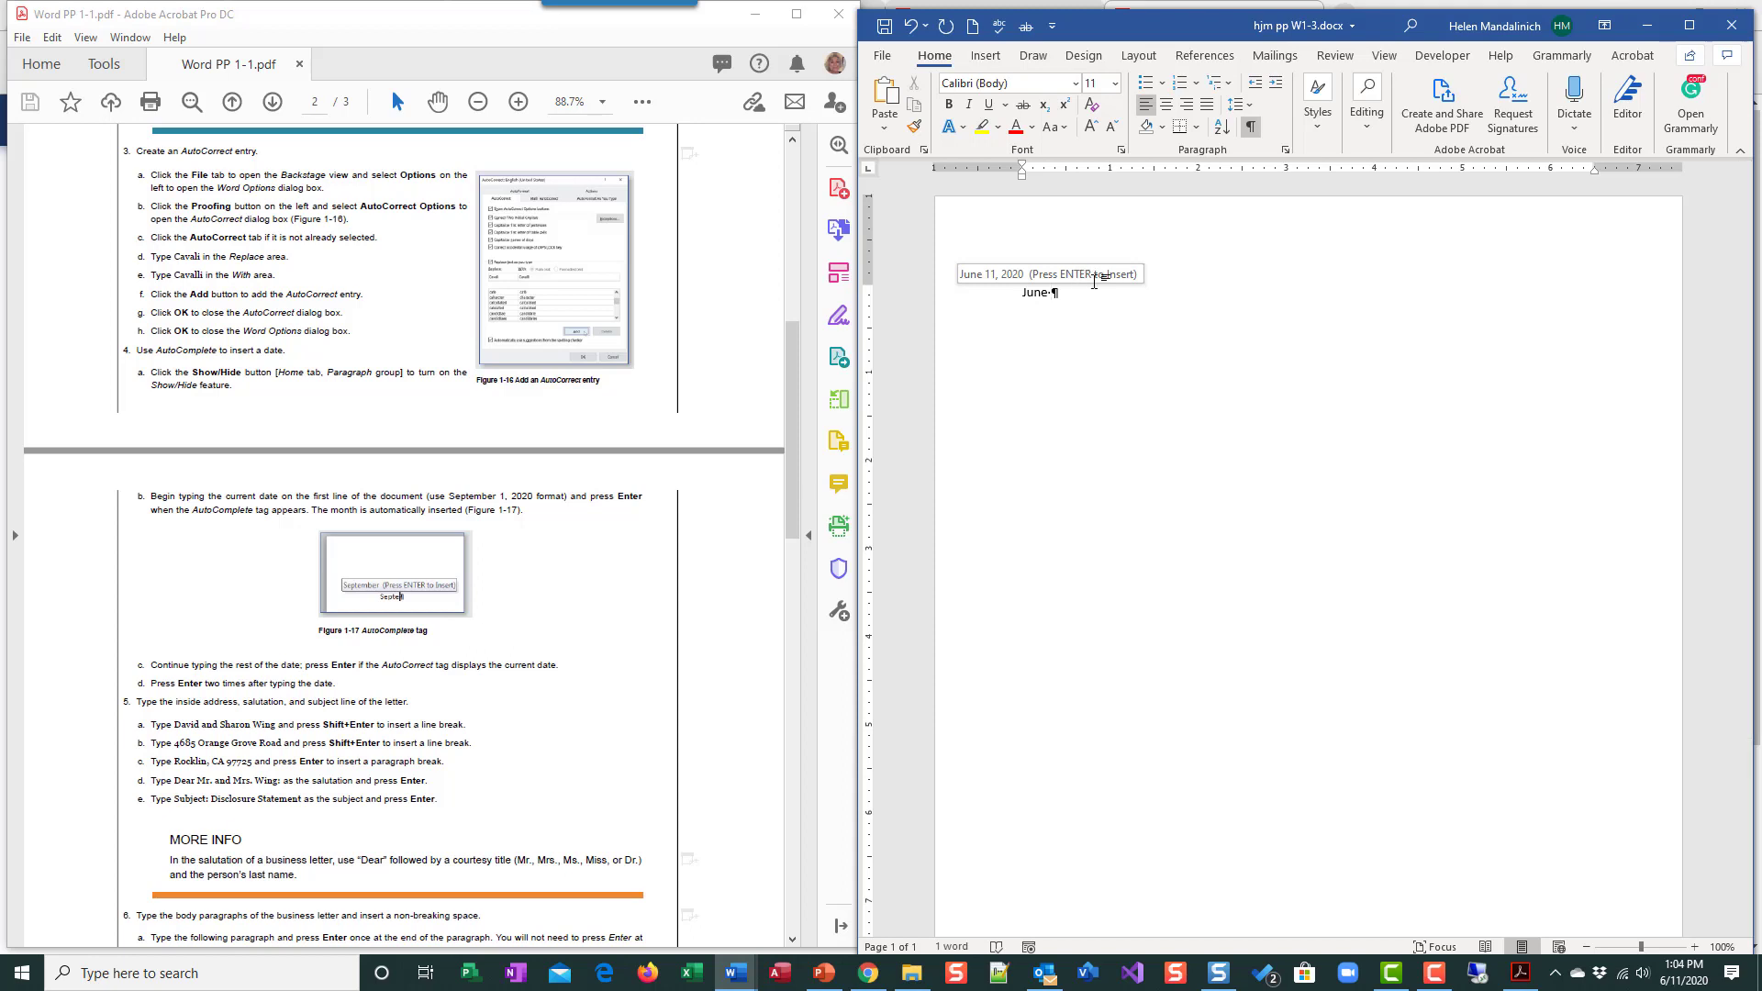
key(Return)
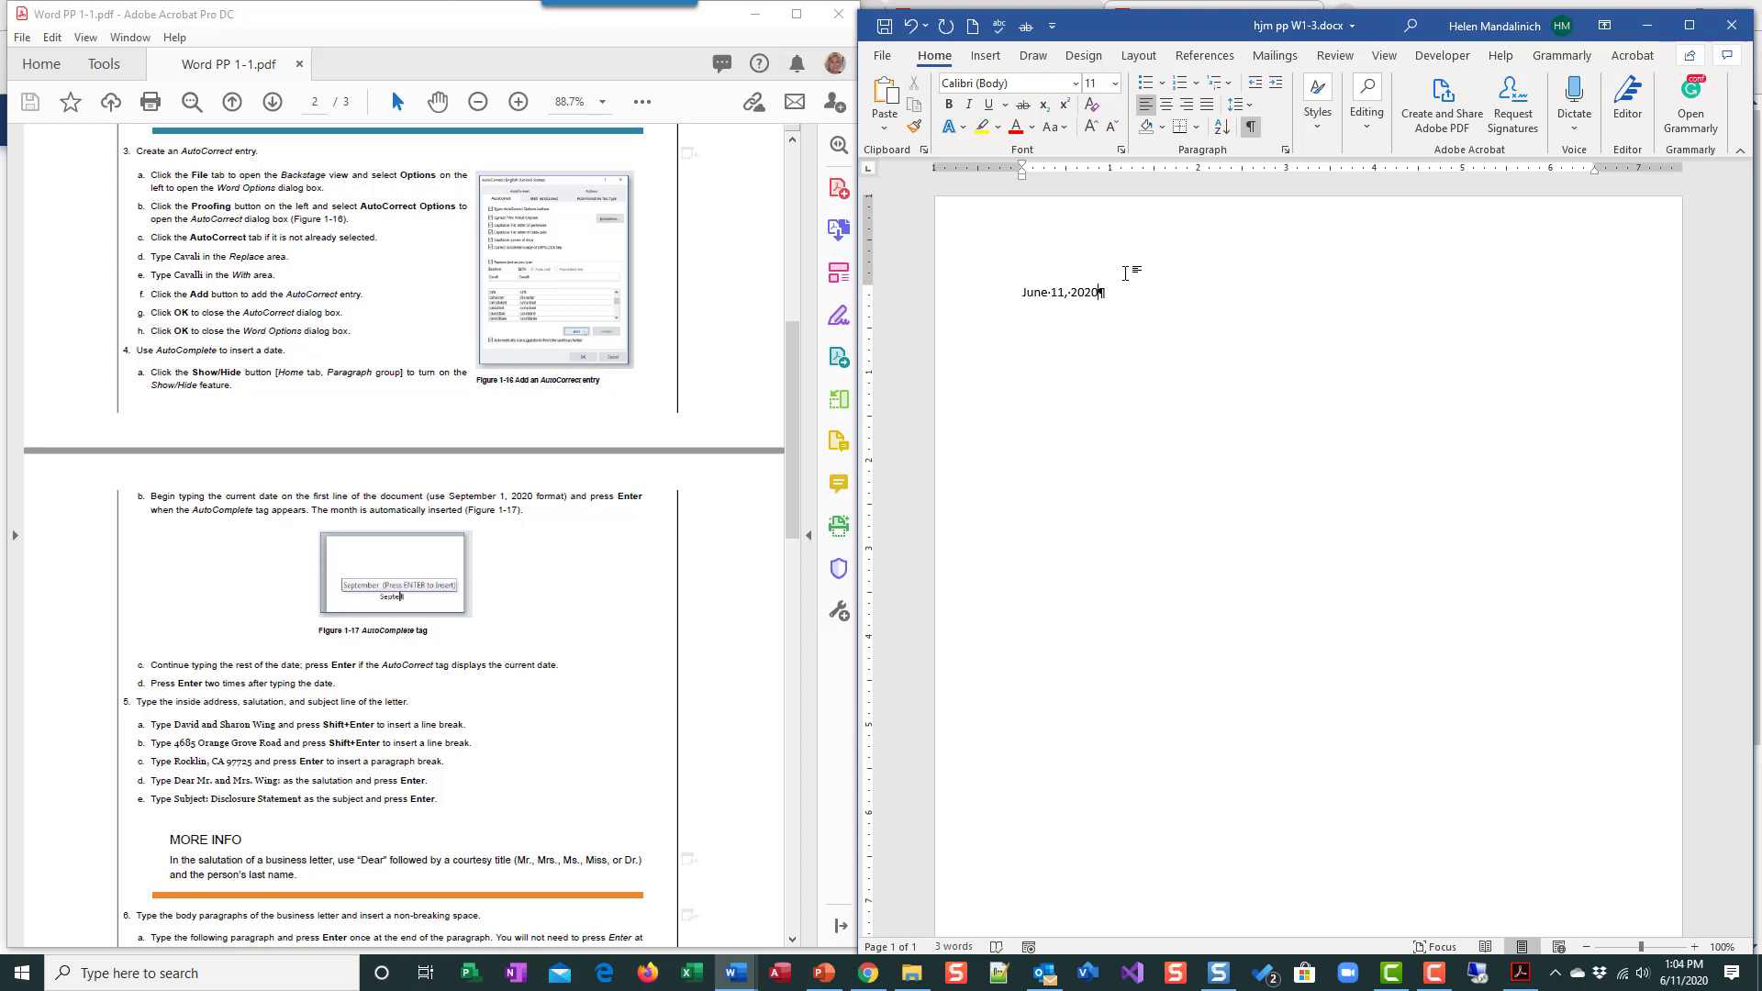
key(Return)
- Enter the inside address with the recipients' names, street and city lines, separated by line breaks and ended with a paragraph break
text(David and Sharon Wing)
scroll(430, 452, down, 5)
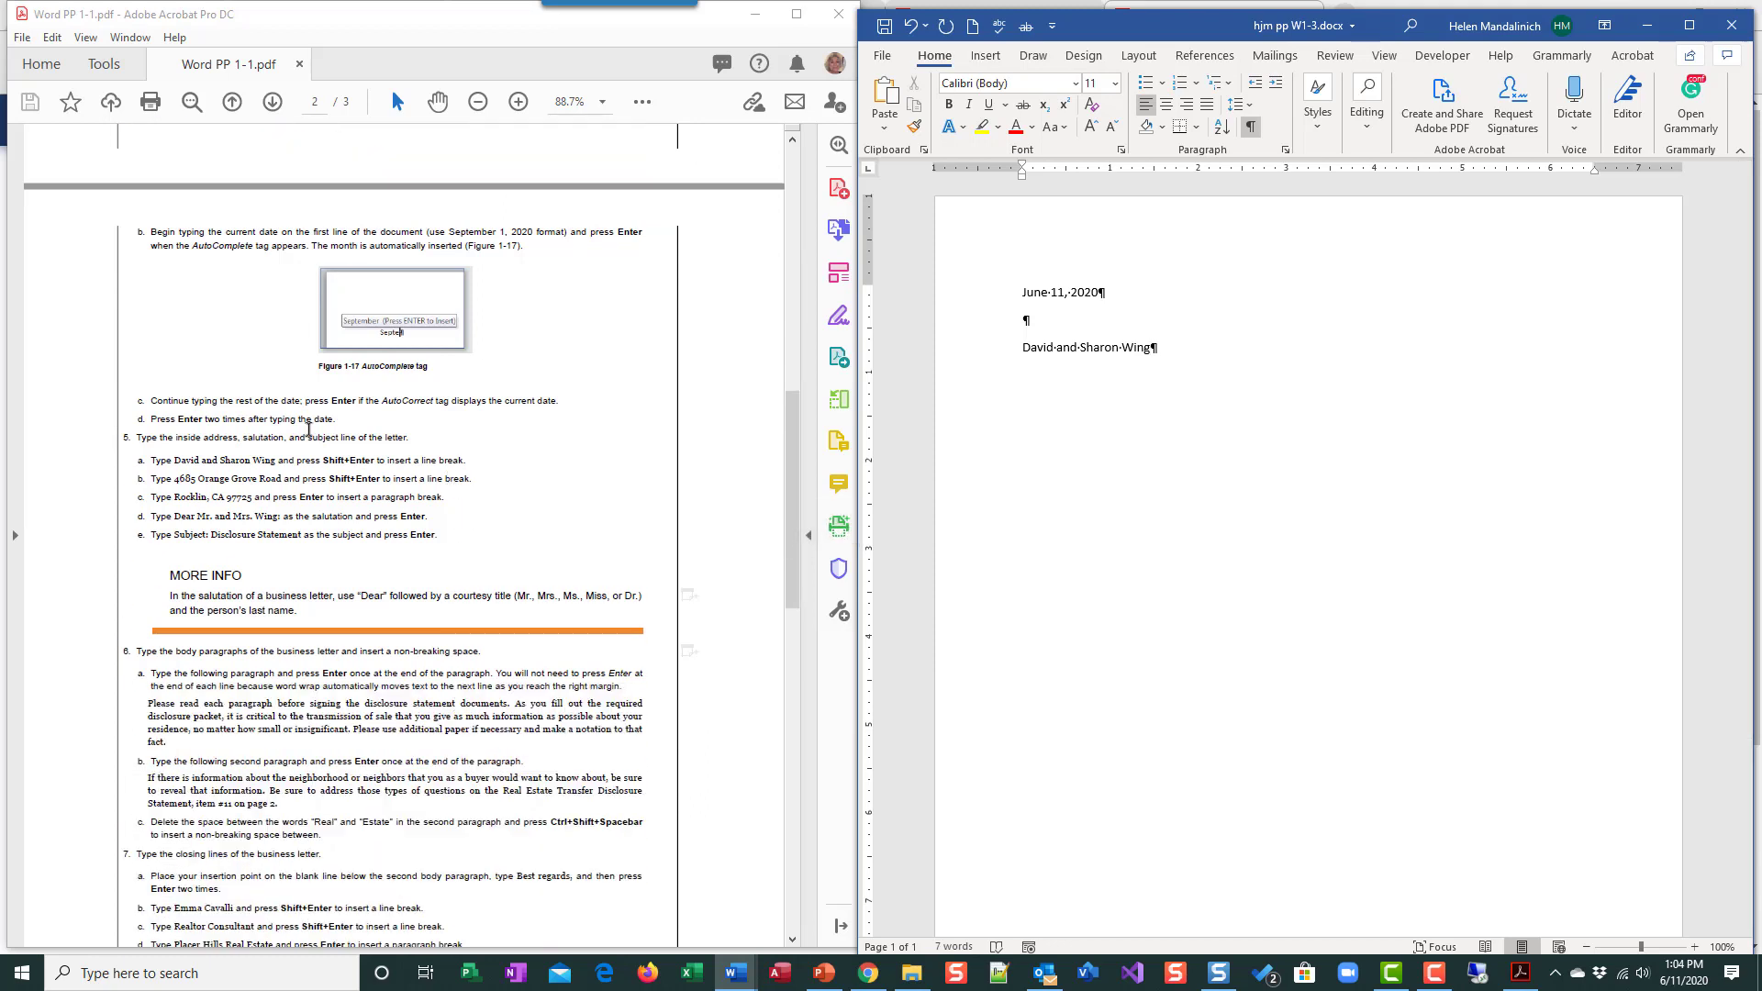
click(332, 460)
drag(324, 461, 375, 461)
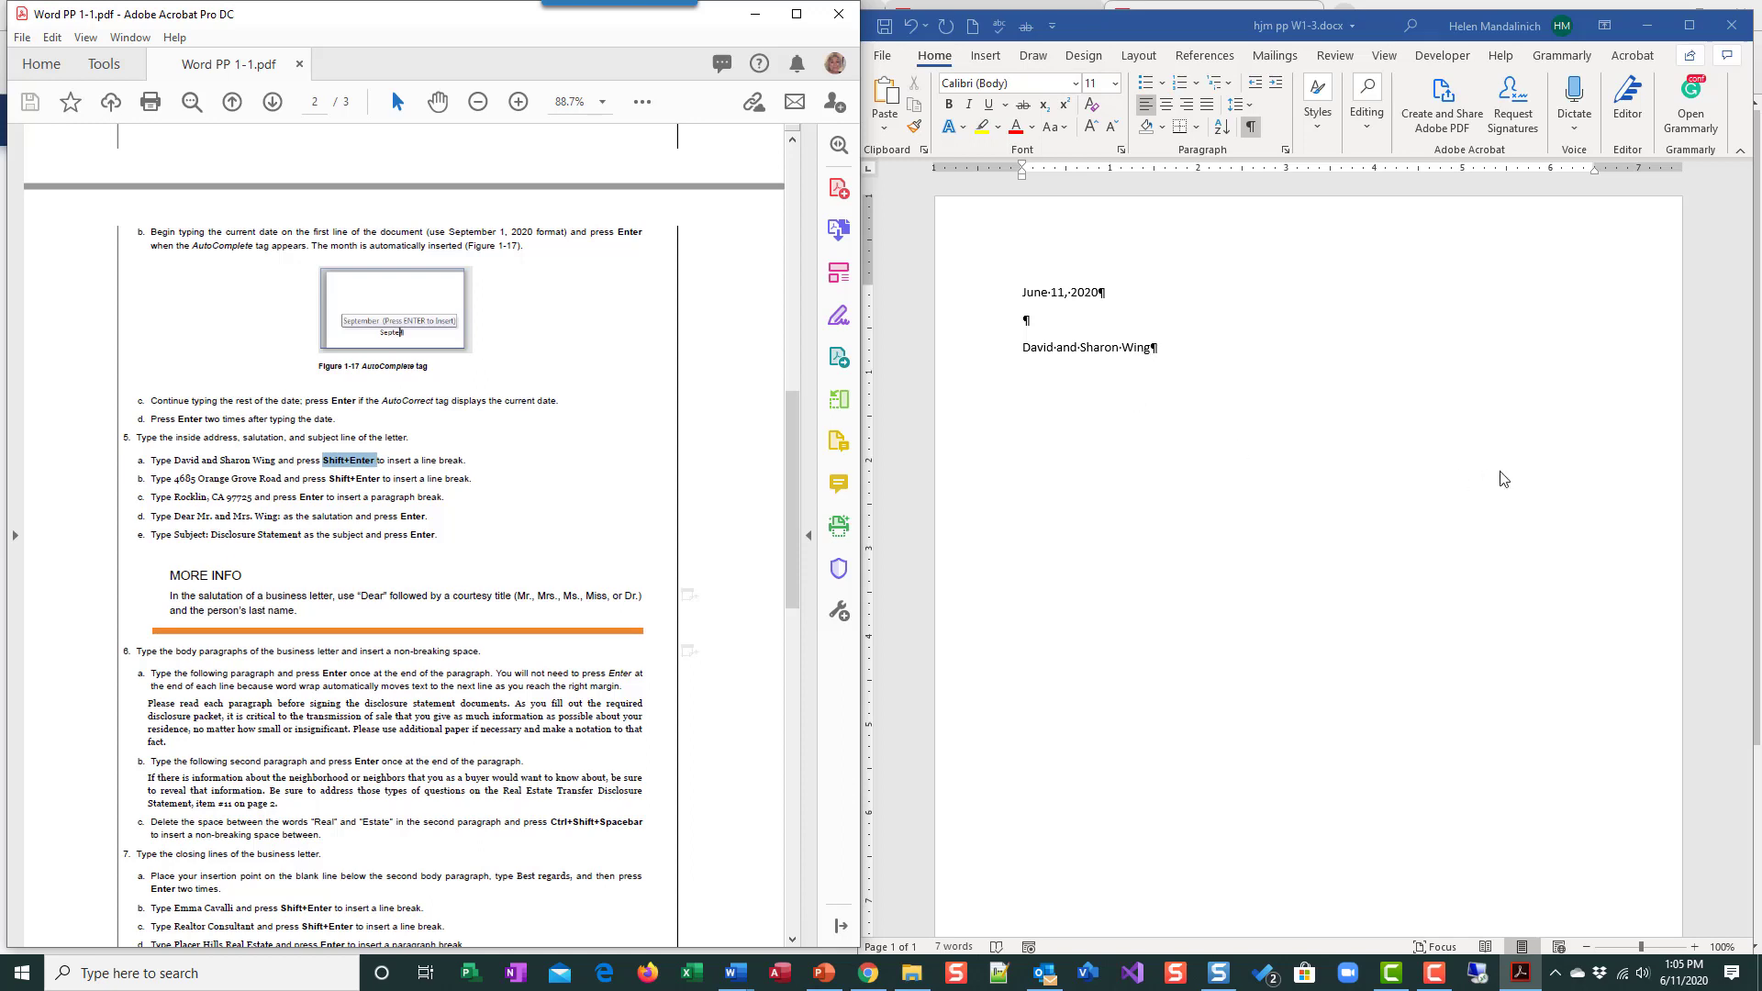
click(1154, 353)
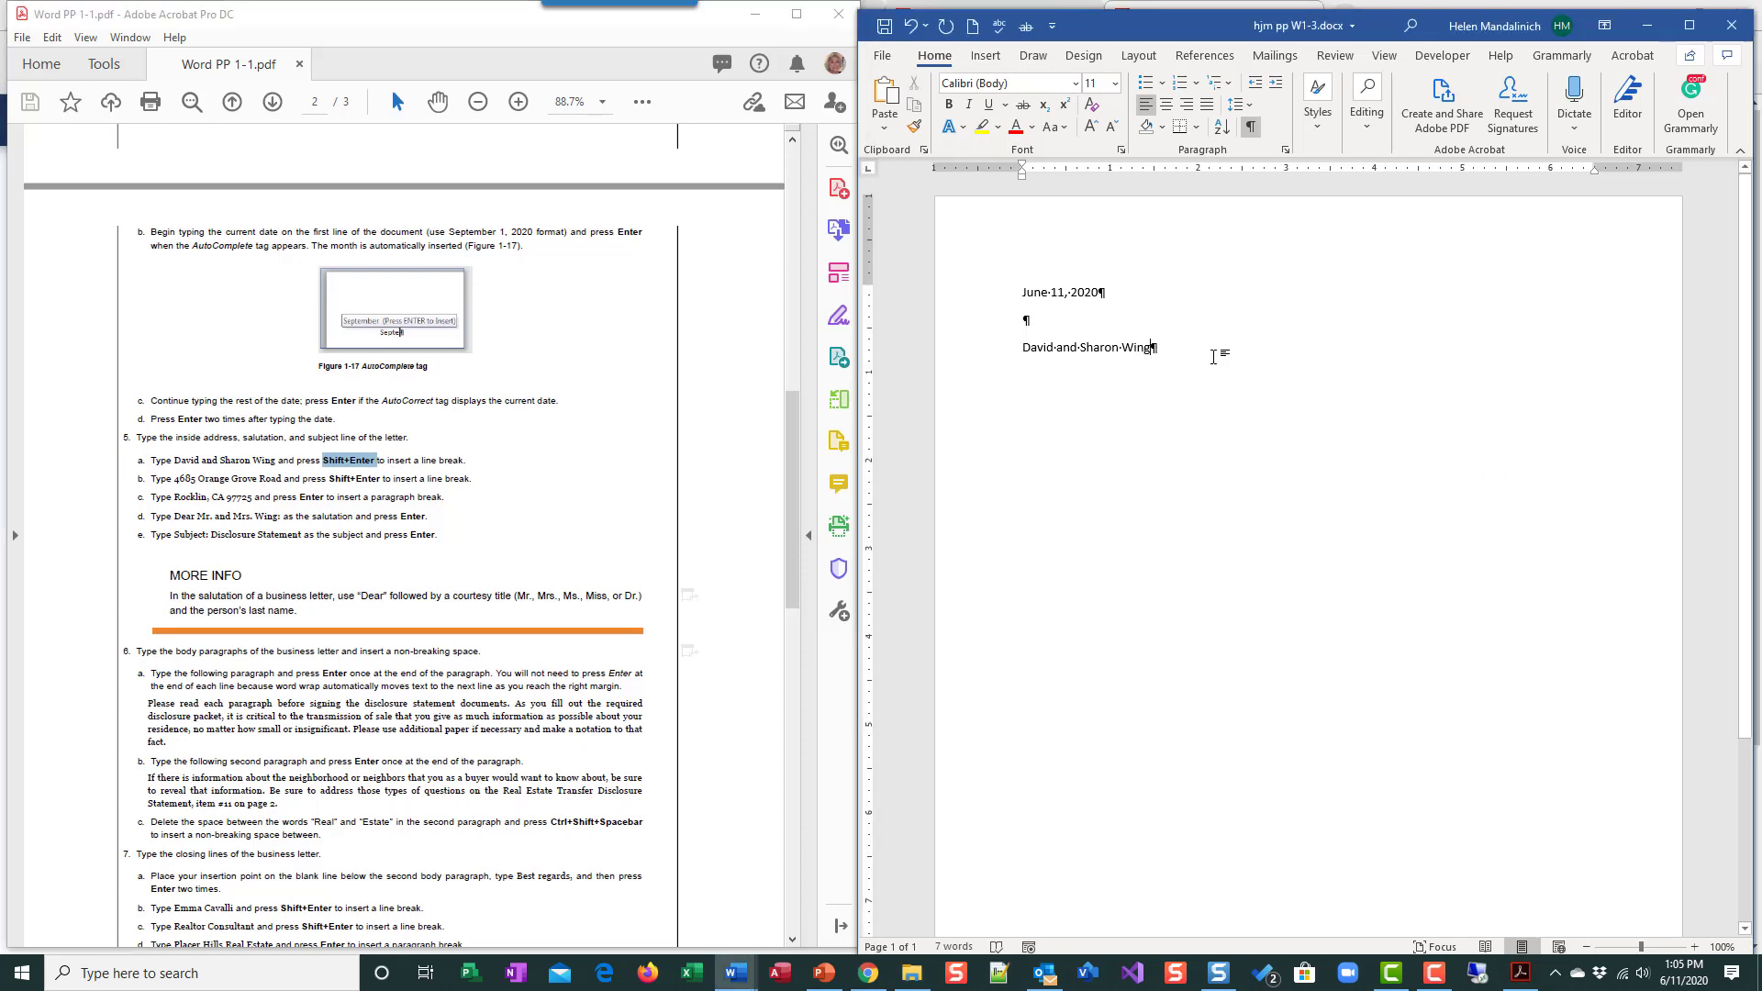
key(shift+Return)
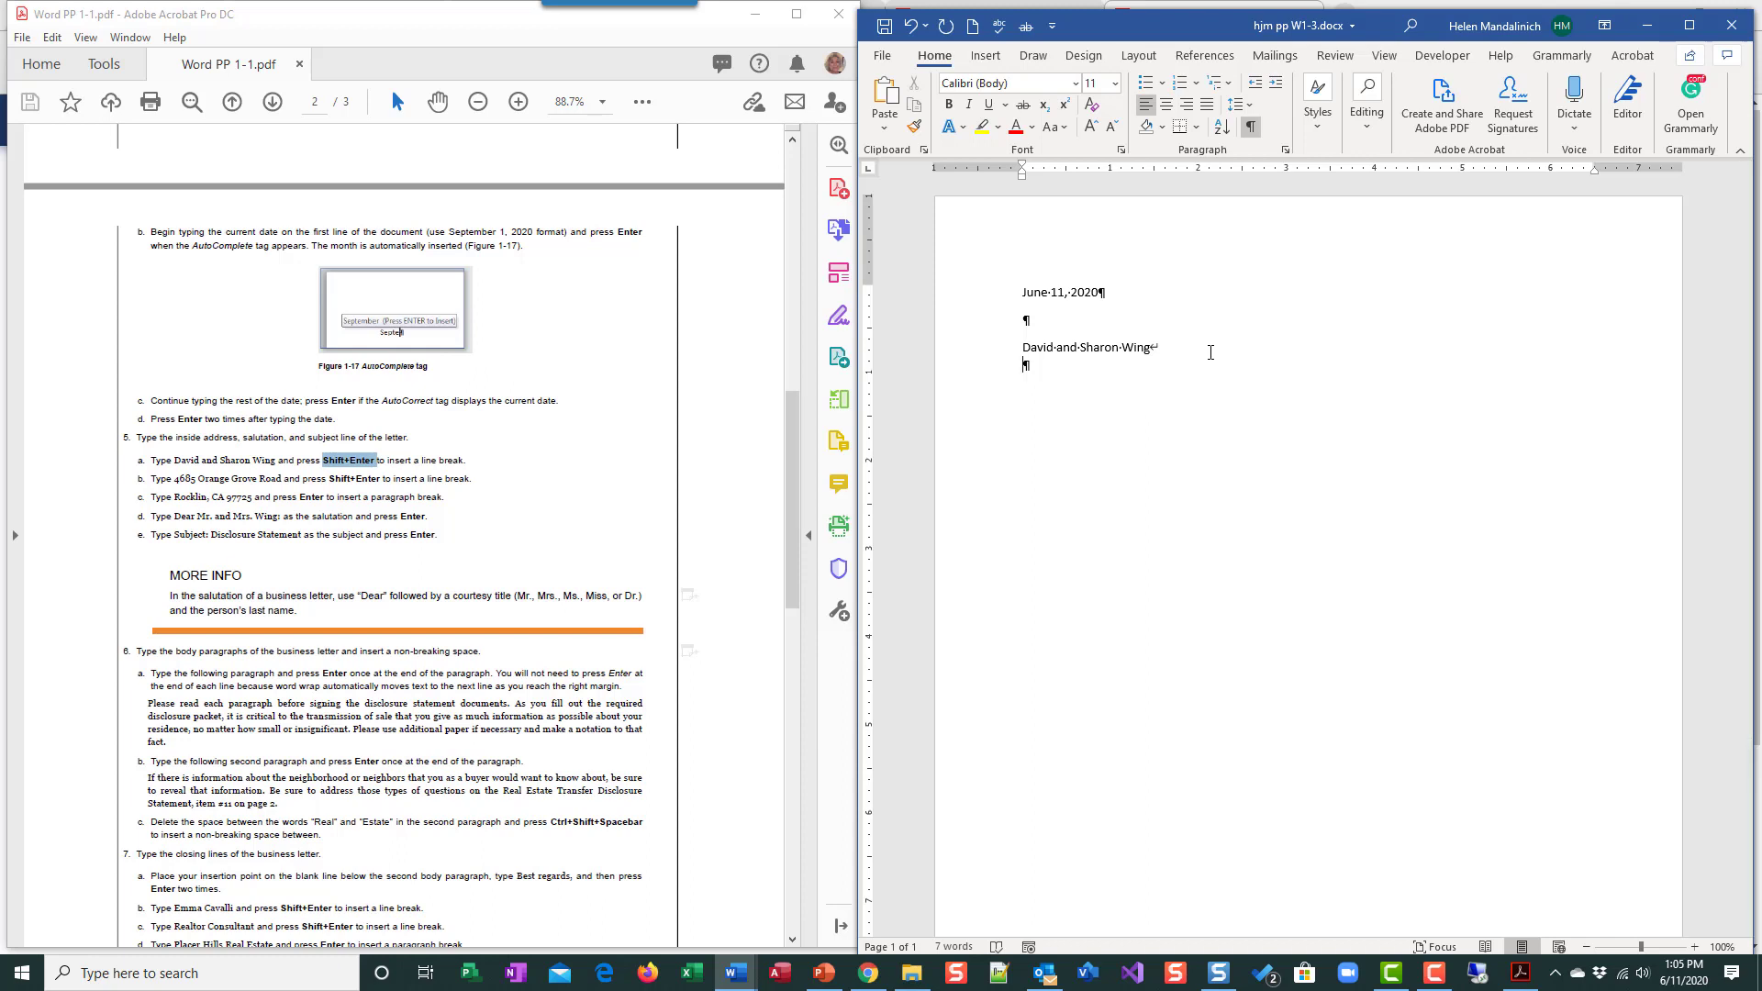
text(4685 Orange Grove Road)
key(shift+Return)
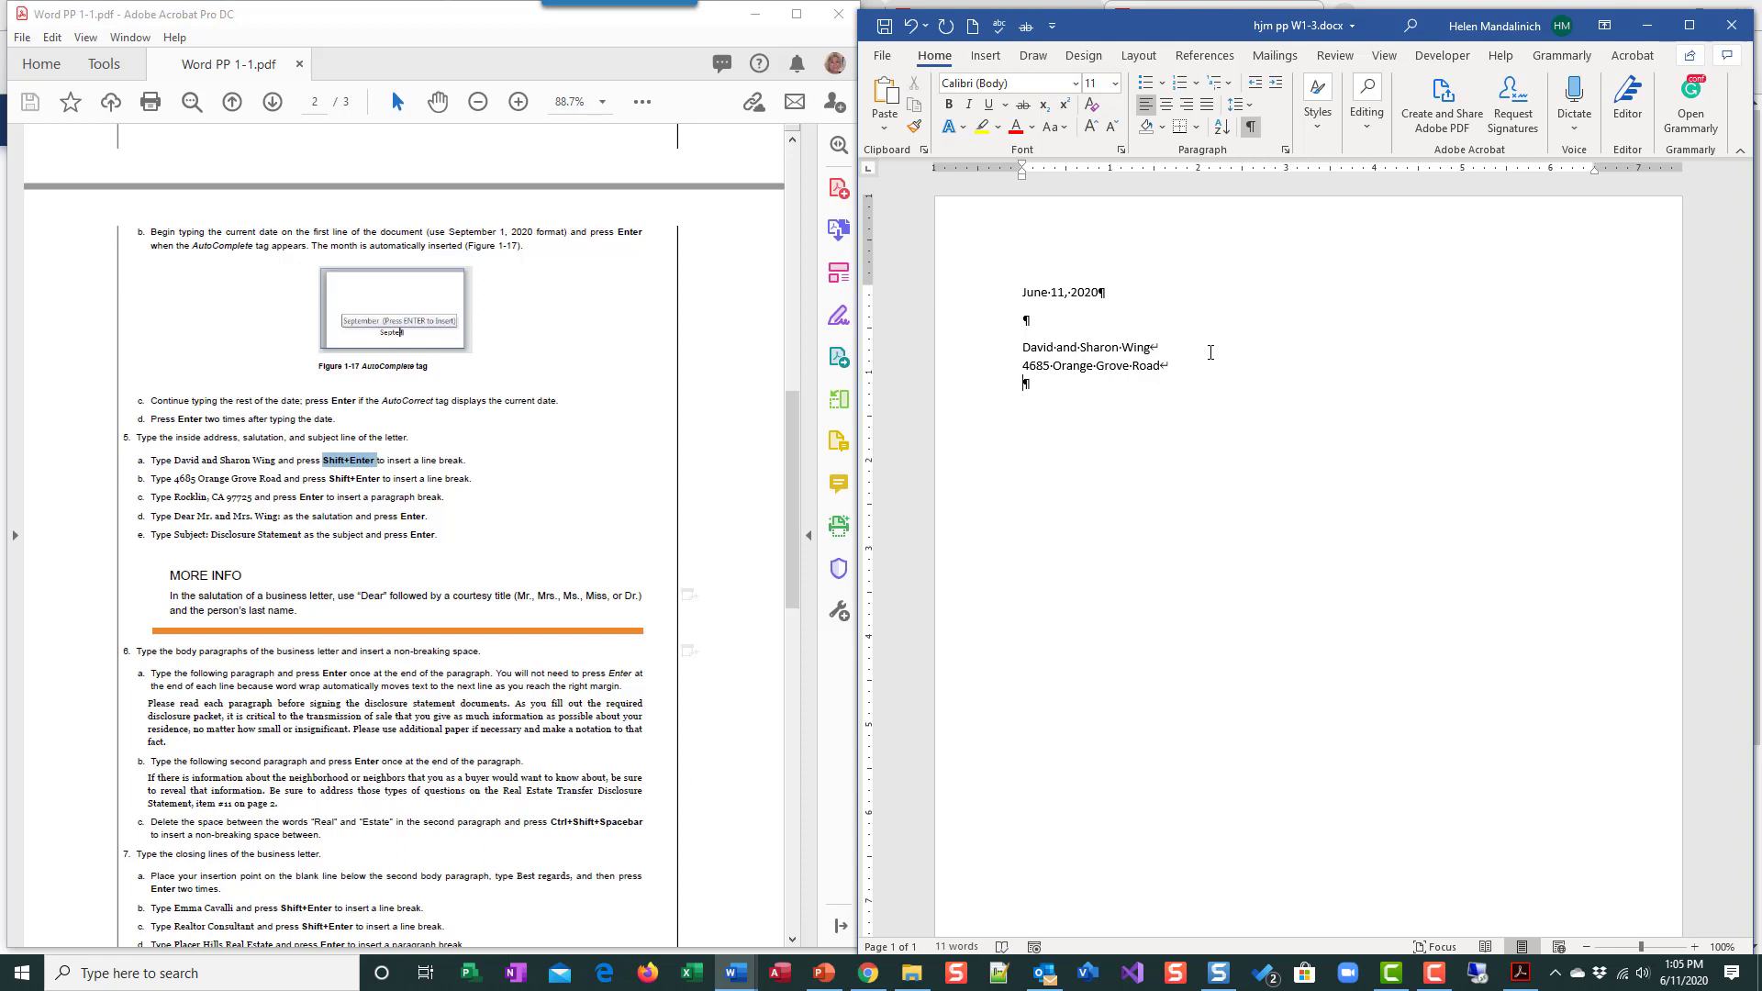
text(Rocklin, CA 97725)
key(Return)
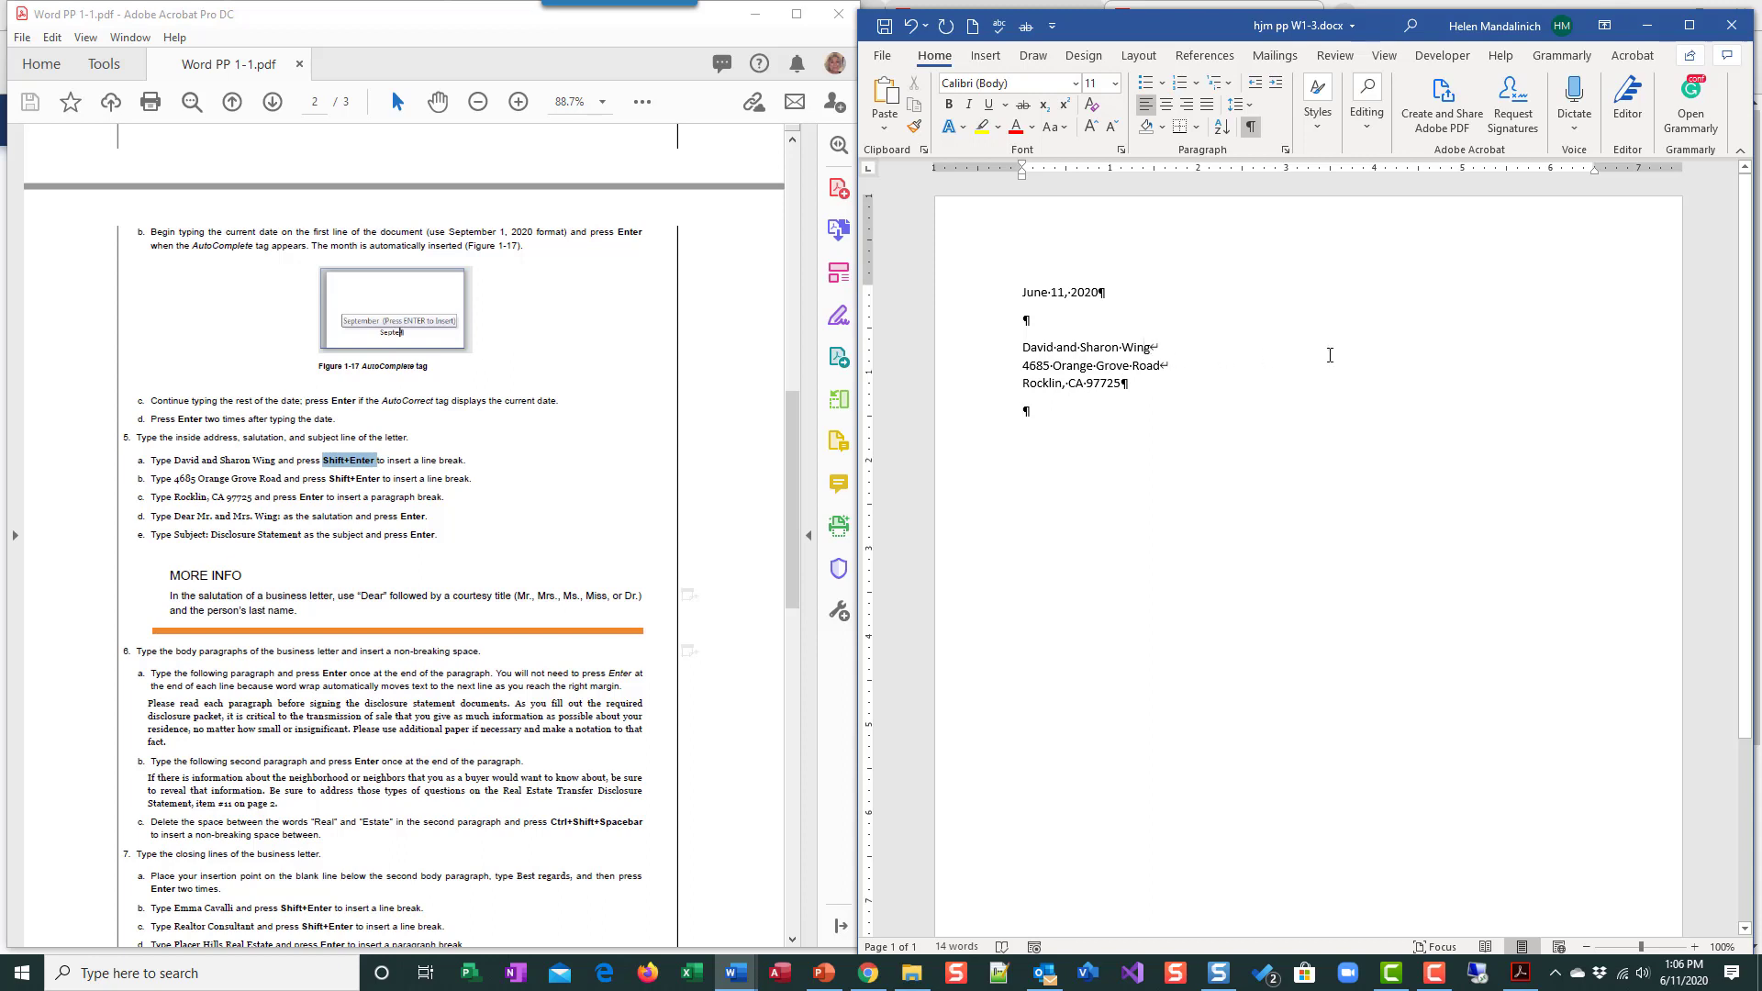
- Replace the line break after the recipients' names with a paragraph break for comparison, and restore the line break
key(Delete)
key(Return)
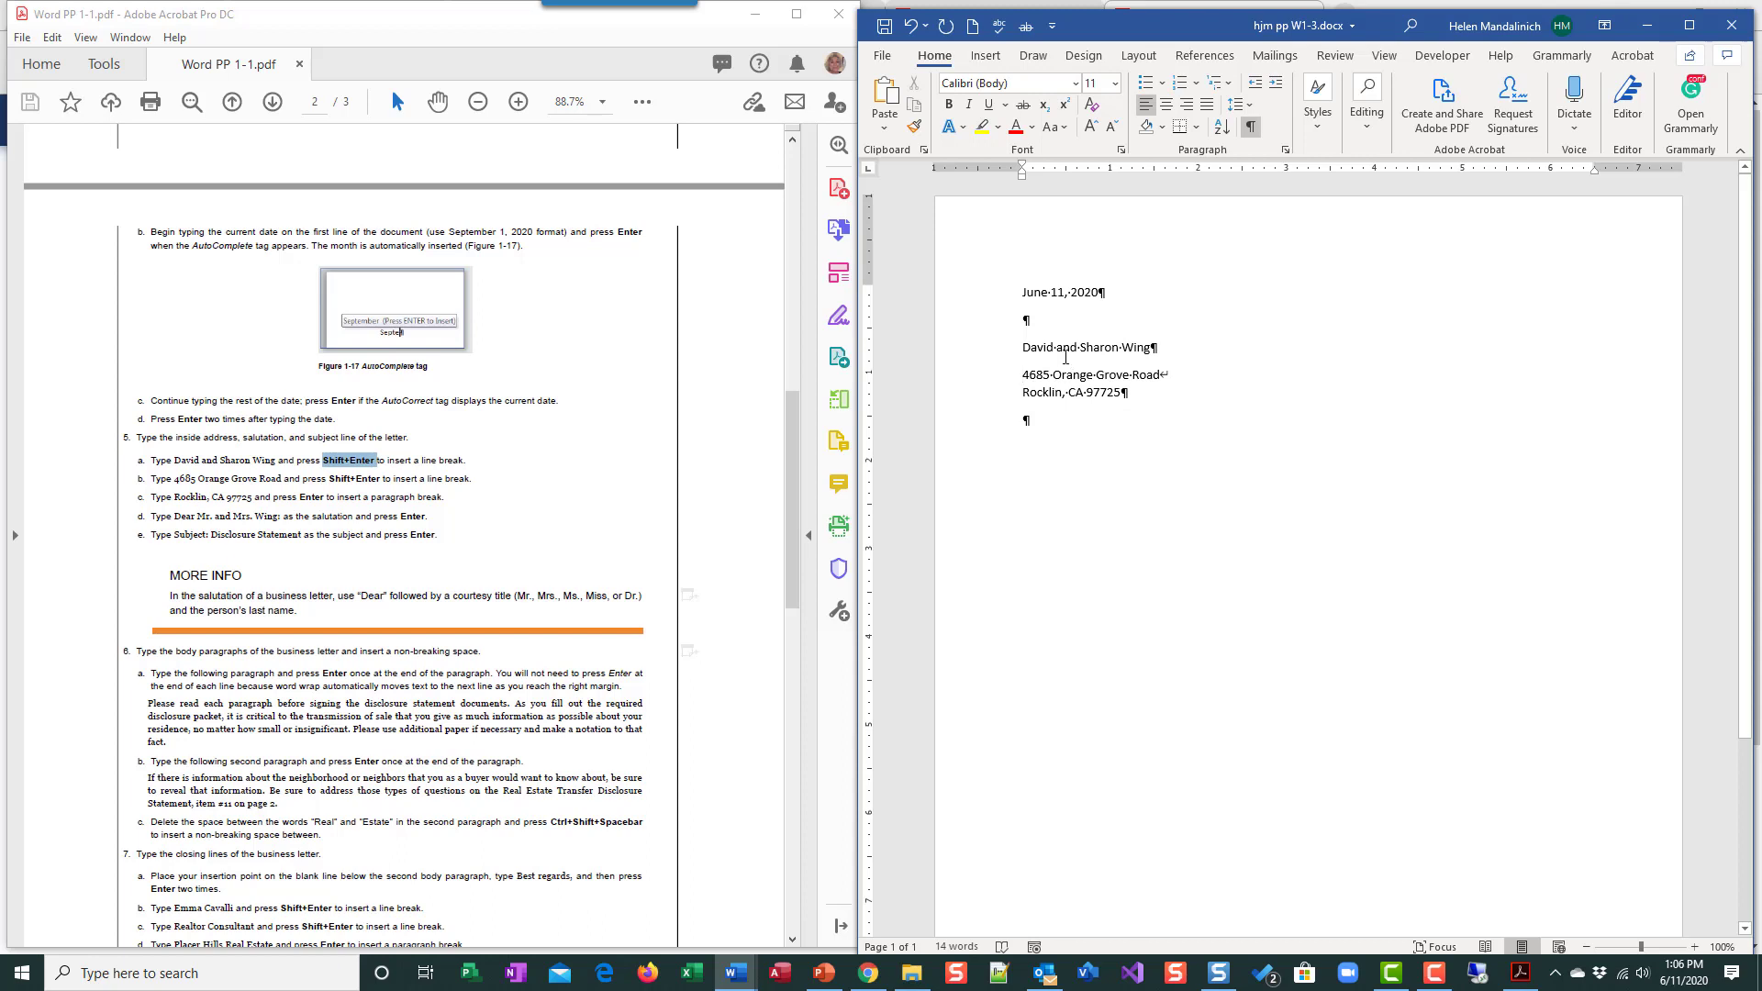
click(1157, 349)
key(Delete)
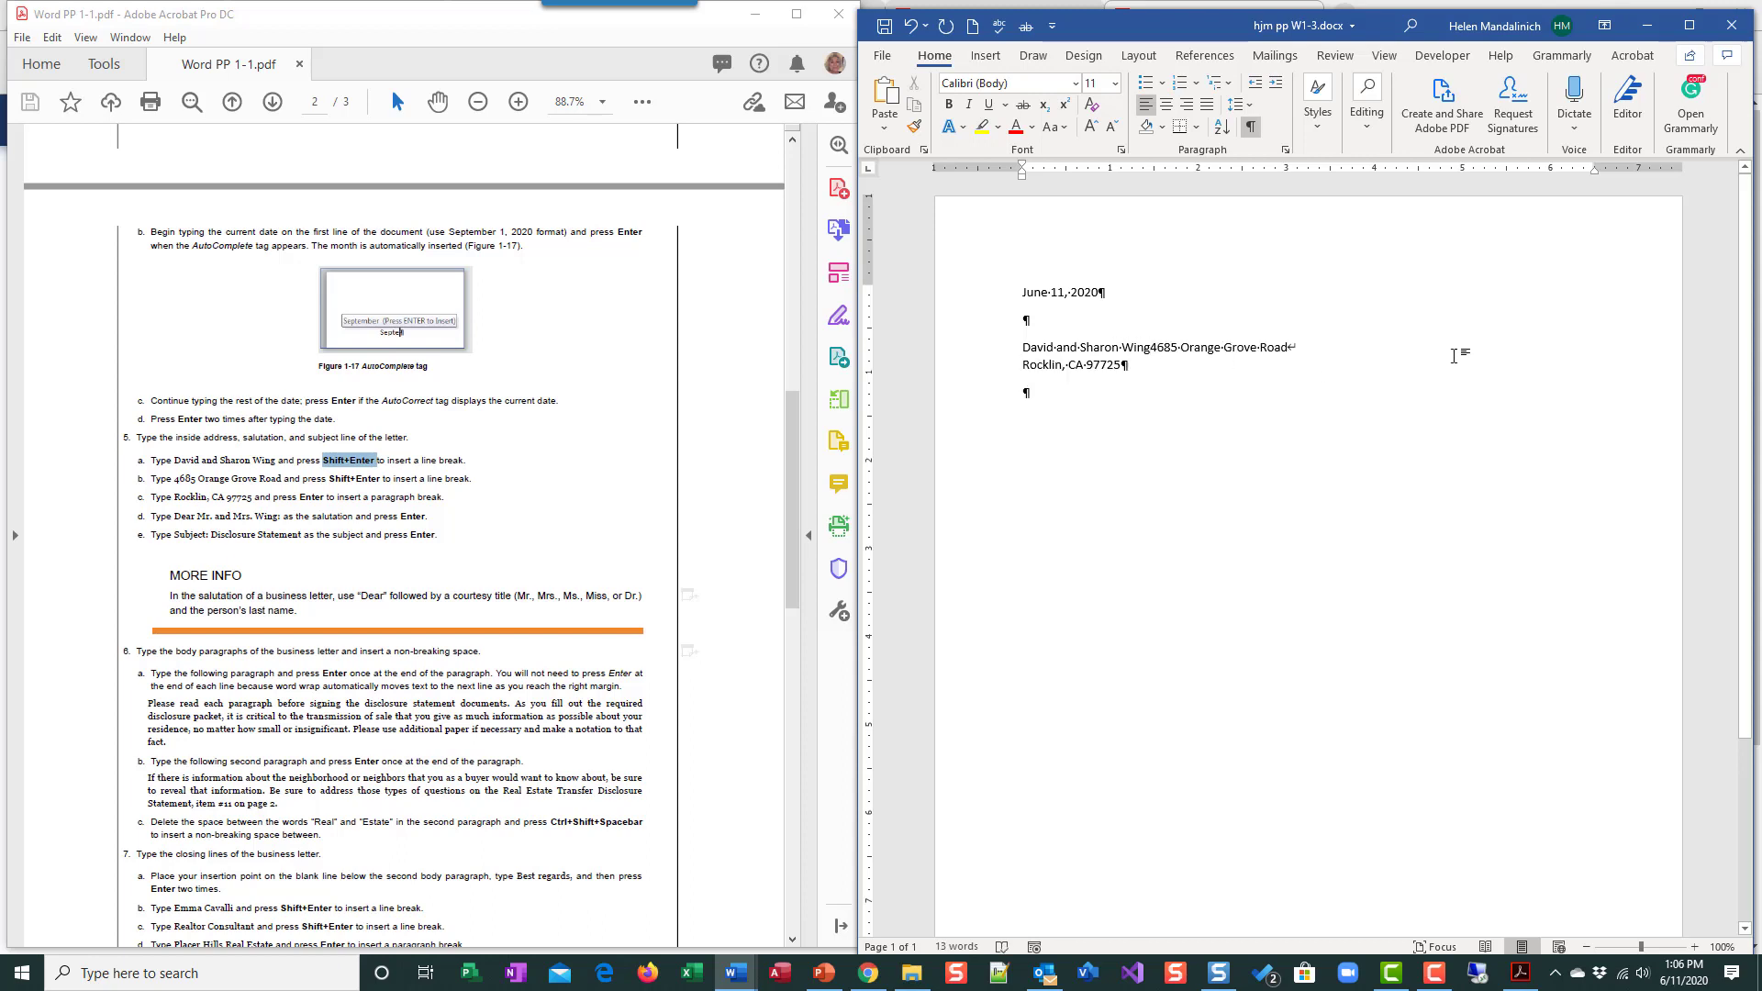
key(shift+Return)
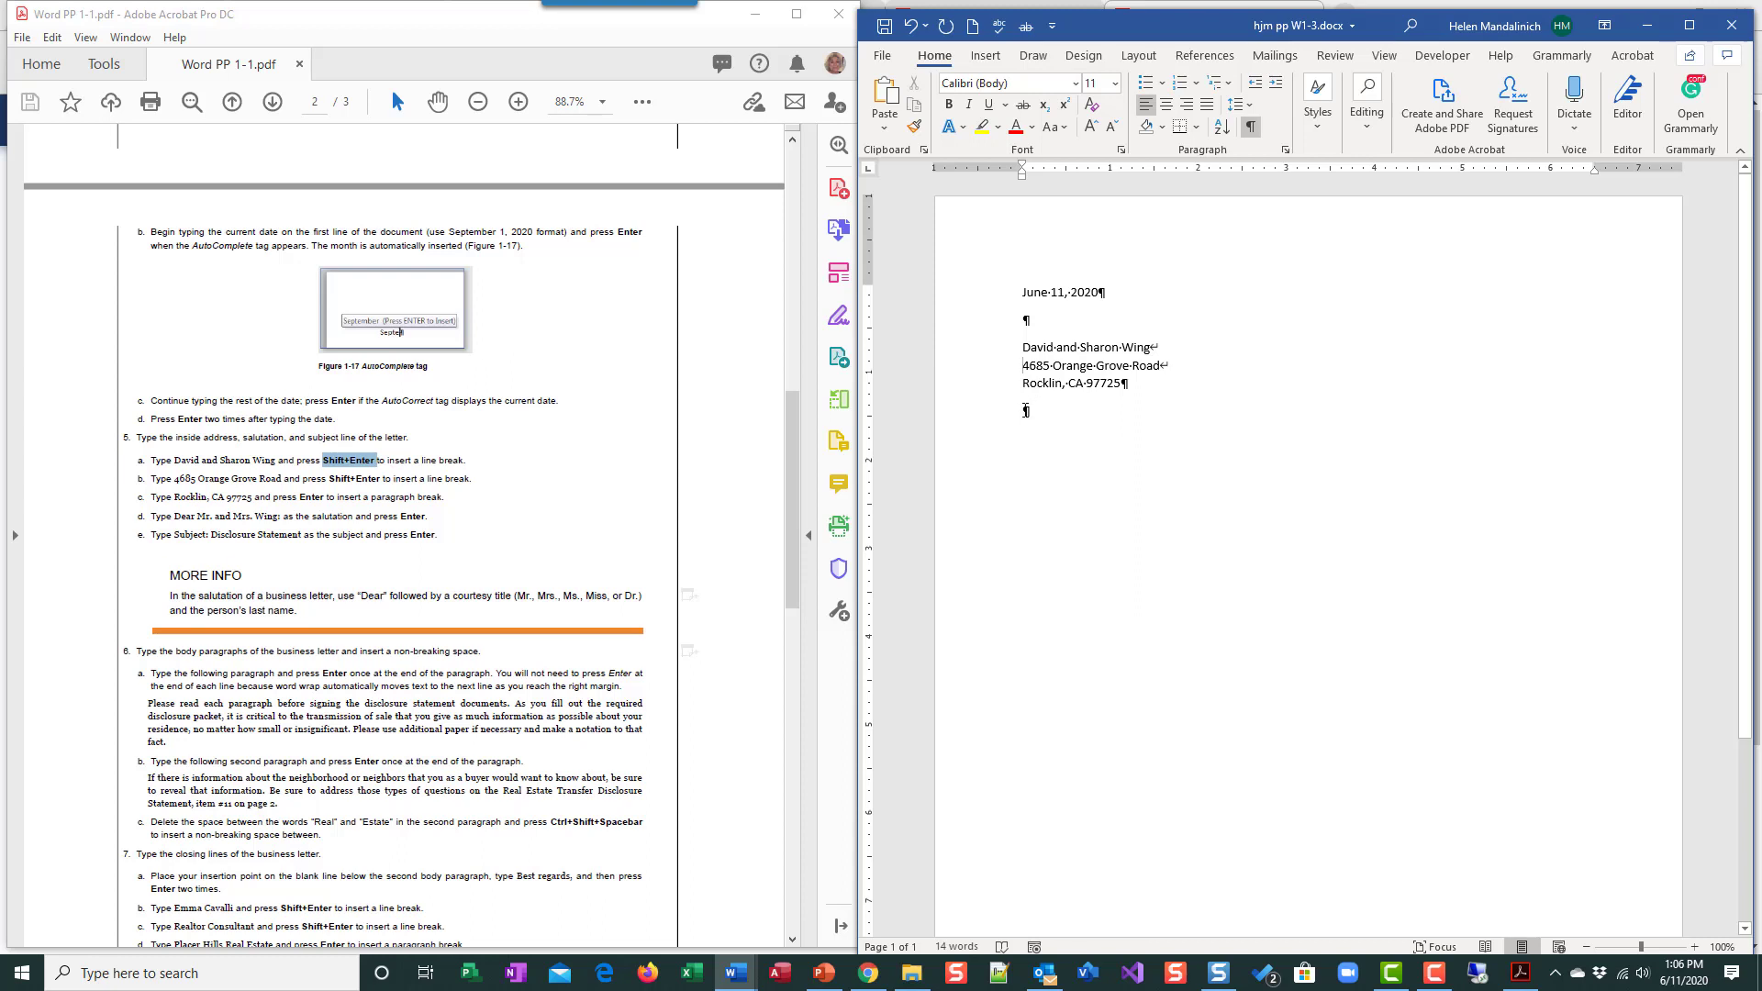
- Review the PDF instructions for the letter's salutation, subject line, body paragraphs and closing lines
scroll(275, 634, down, 4)
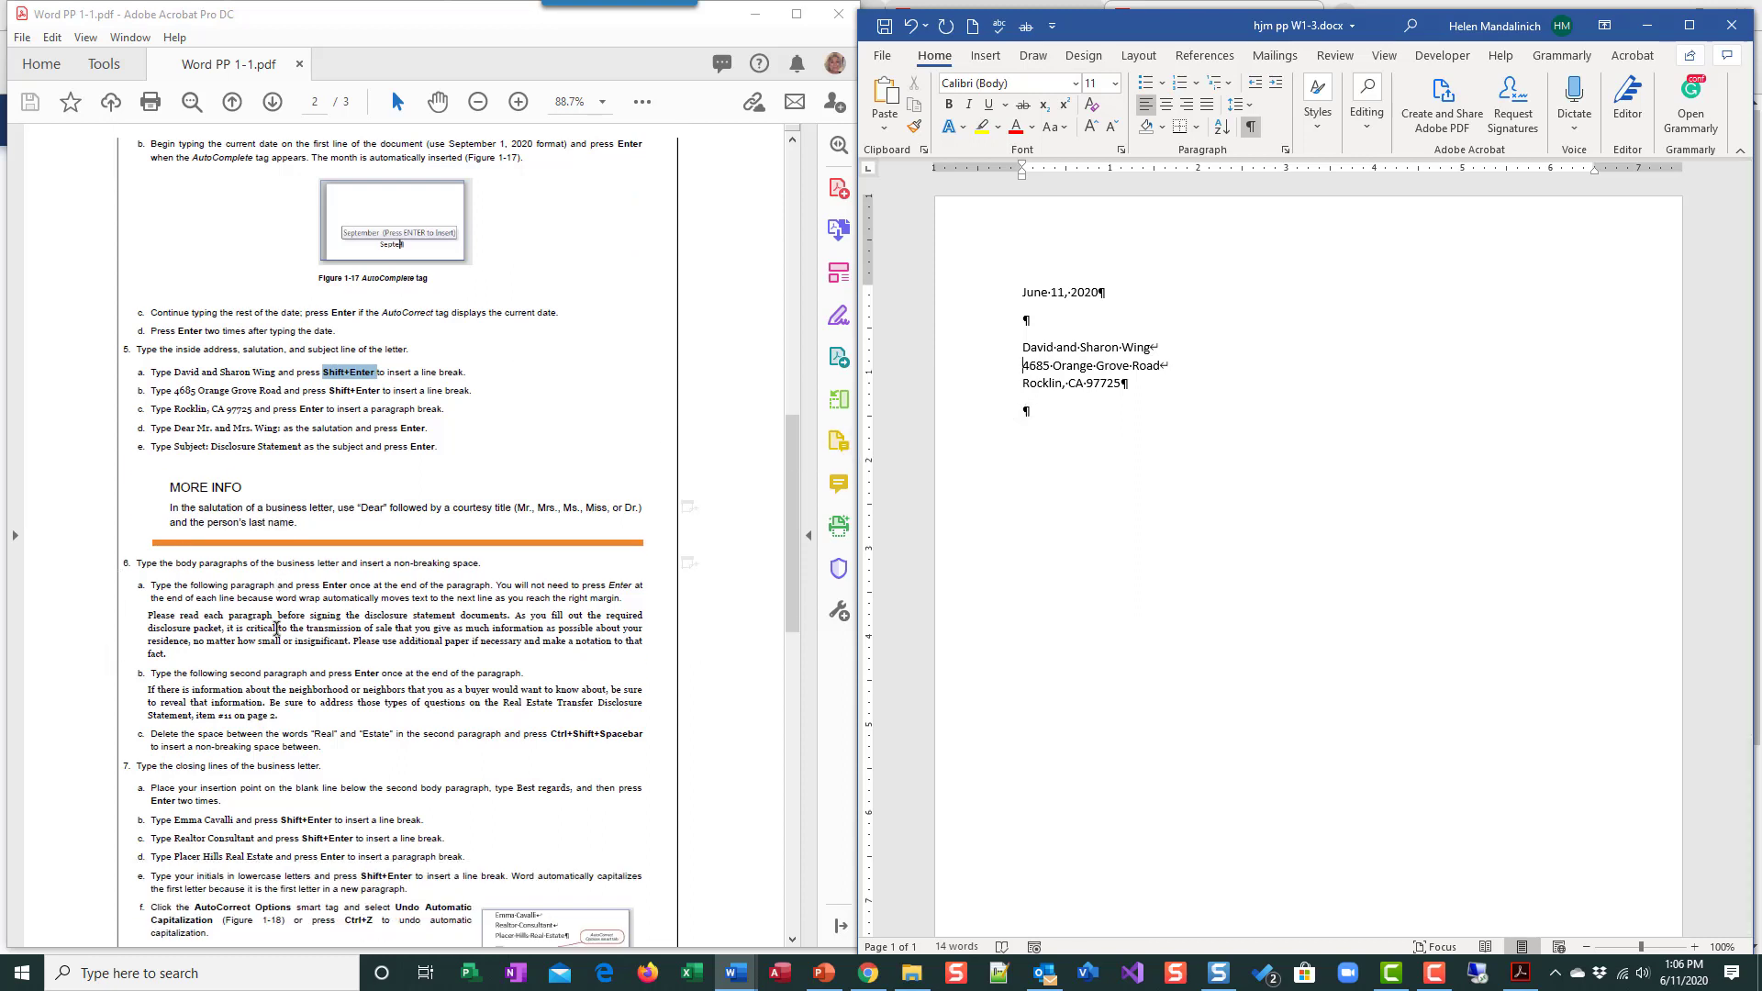
scroll(228, 524, down, 2)
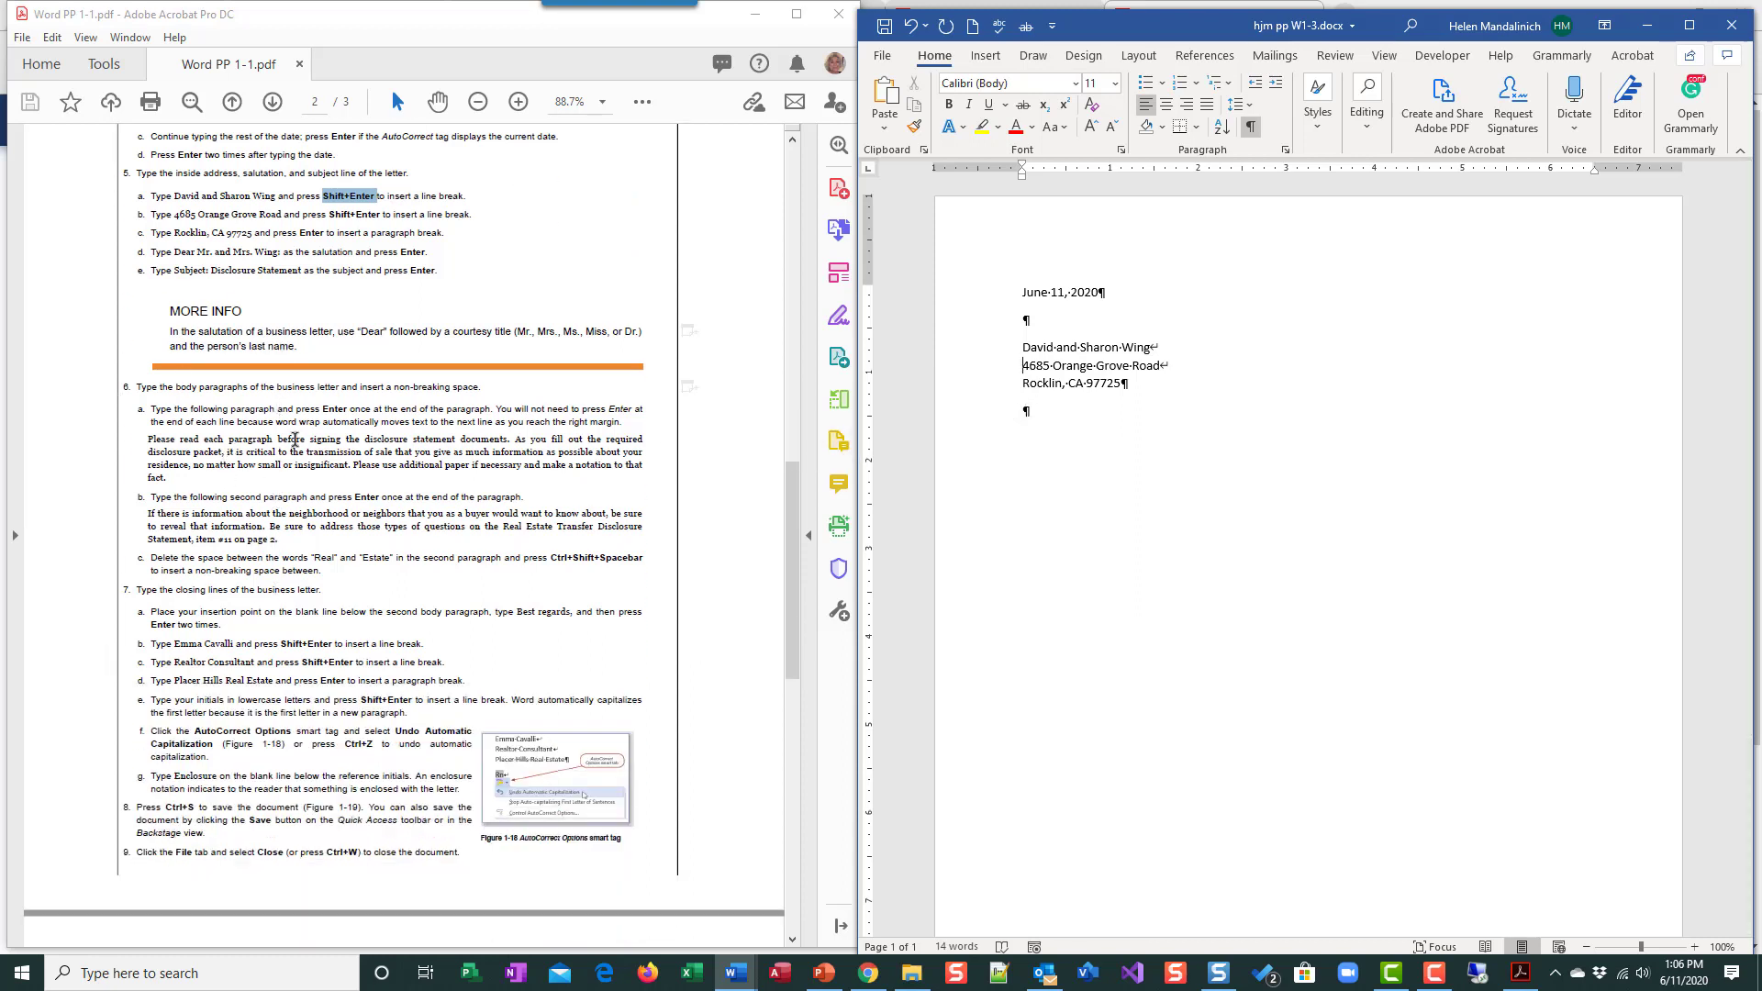